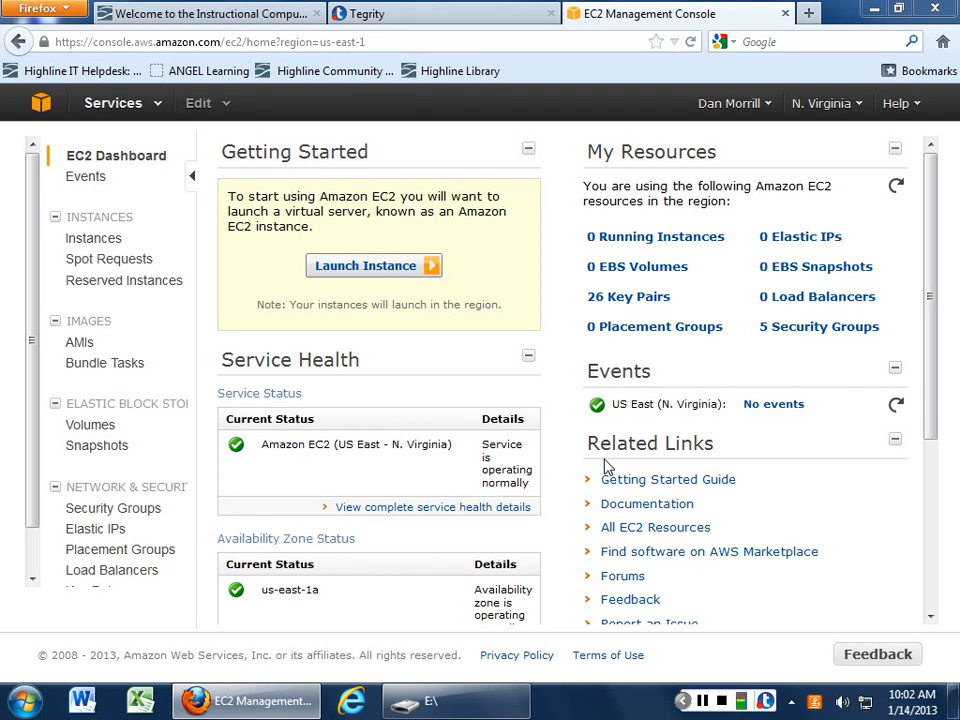
# - Start launching an EC2 instance with the Classic Wizard and select the 64-bit Microsoft Windows Server 2008 Base image
pyautogui.click(376, 266)
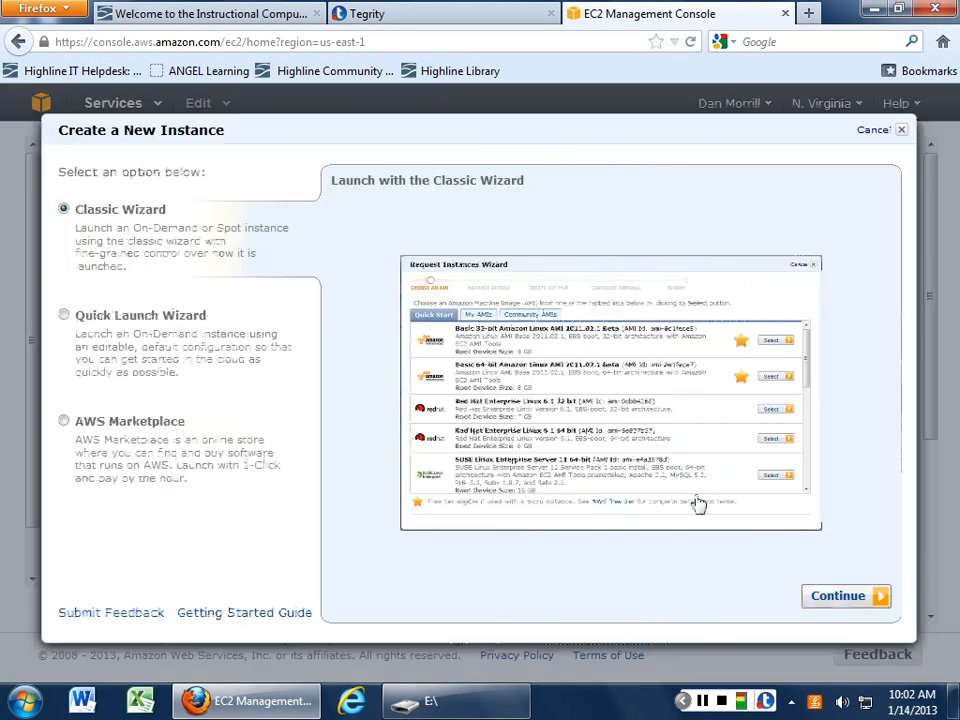
pyautogui.click(840, 597)
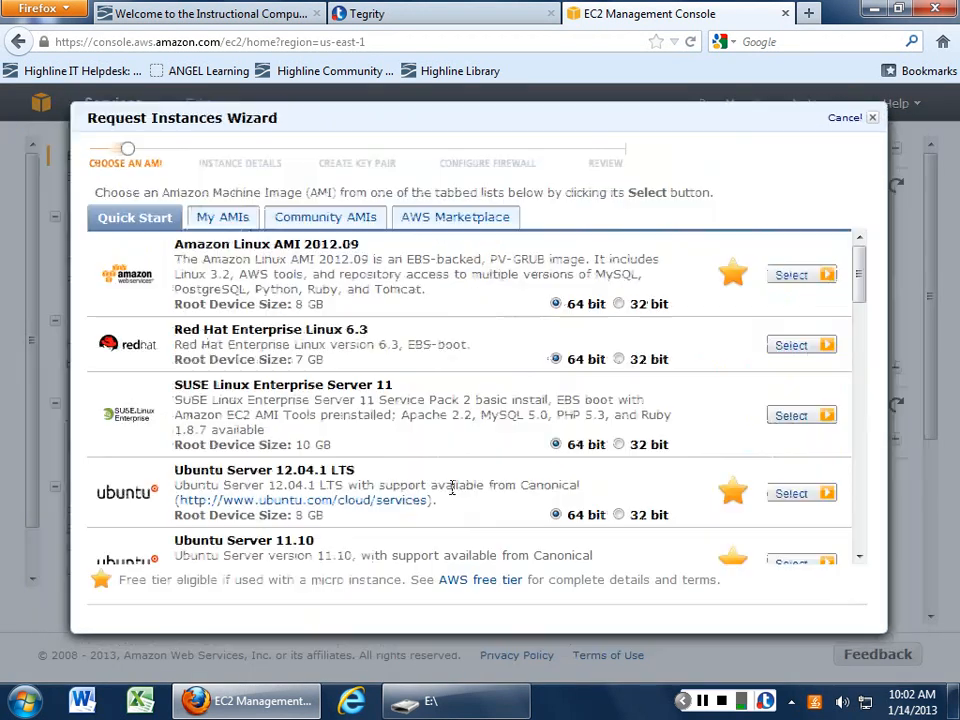
pyautogui.scroll(-1, 450, 490)
pyautogui.scroll(-1, 450, 493)
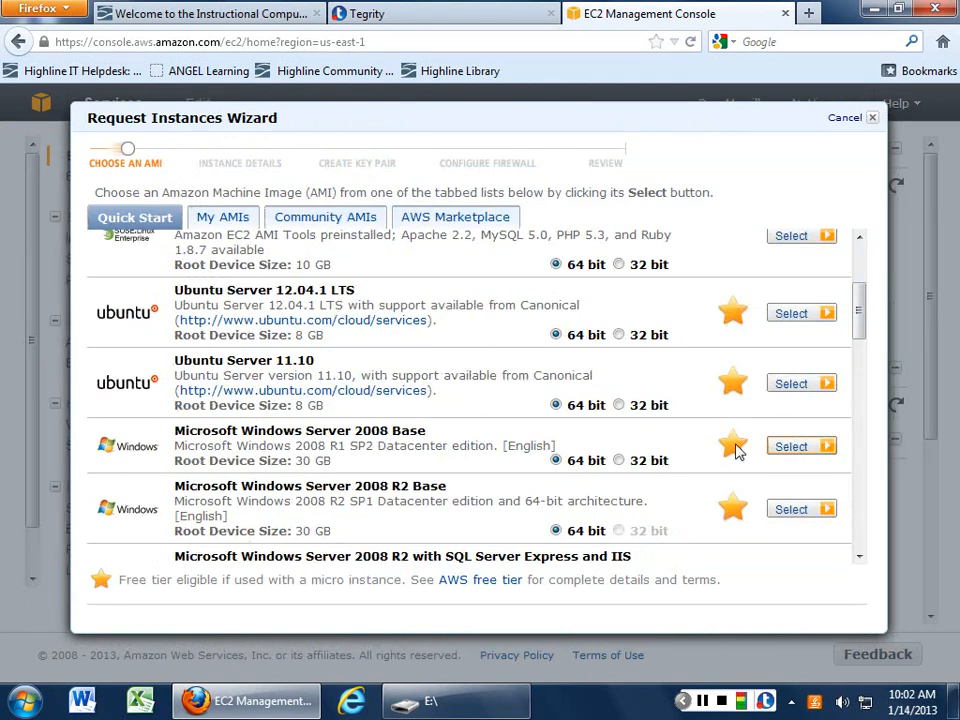
pyautogui.moveTo(209, 432); pyautogui.dragTo(430, 438)
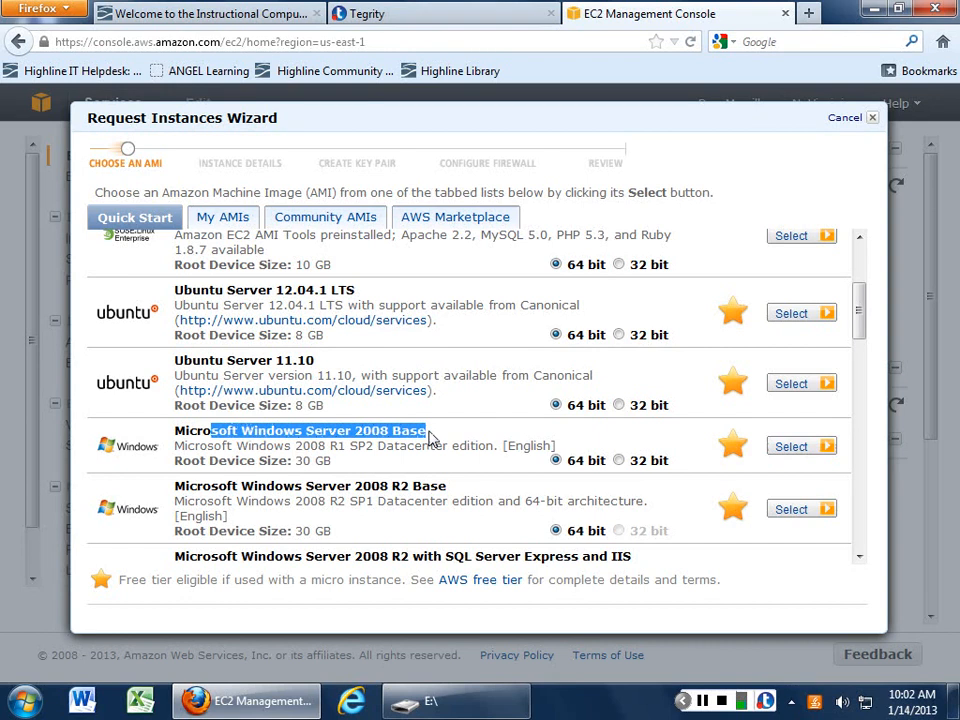
pyautogui.click(793, 447)
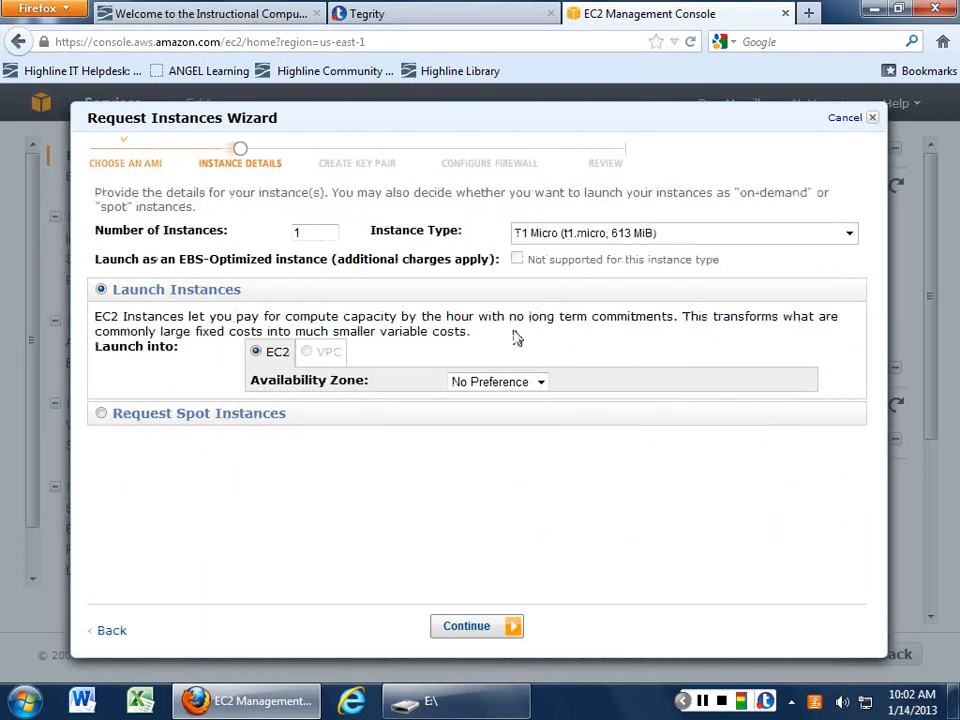
# - Accept the default instance details for one T1 Micro instance, including advanced options and tags, and proceed to the key pair settings
pyautogui.click(477, 627)
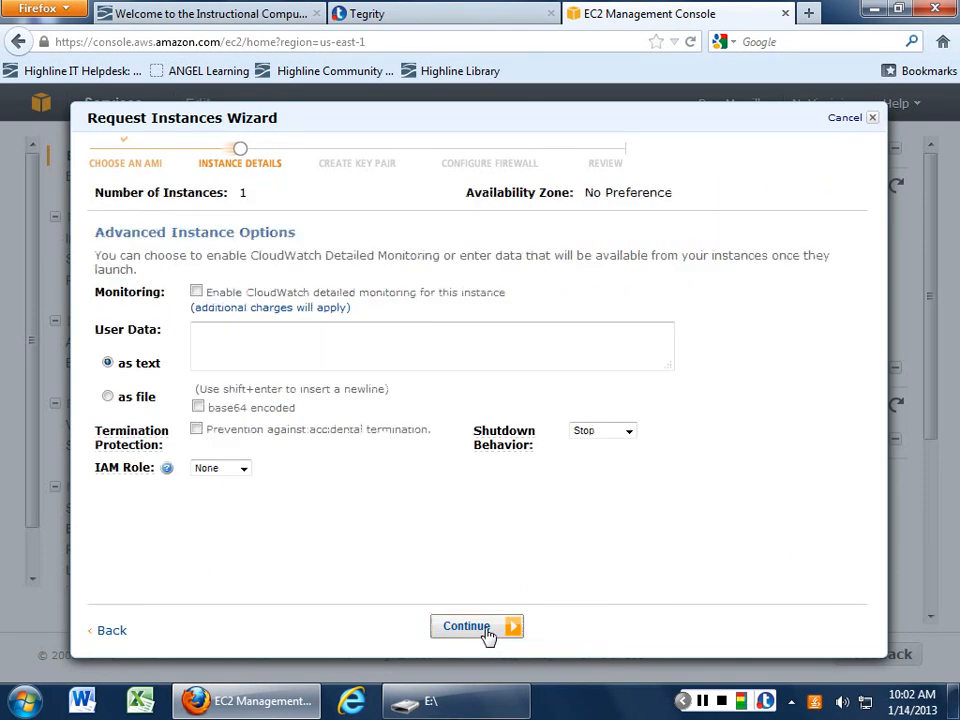
pyautogui.click(477, 627)
pyautogui.click(486, 634)
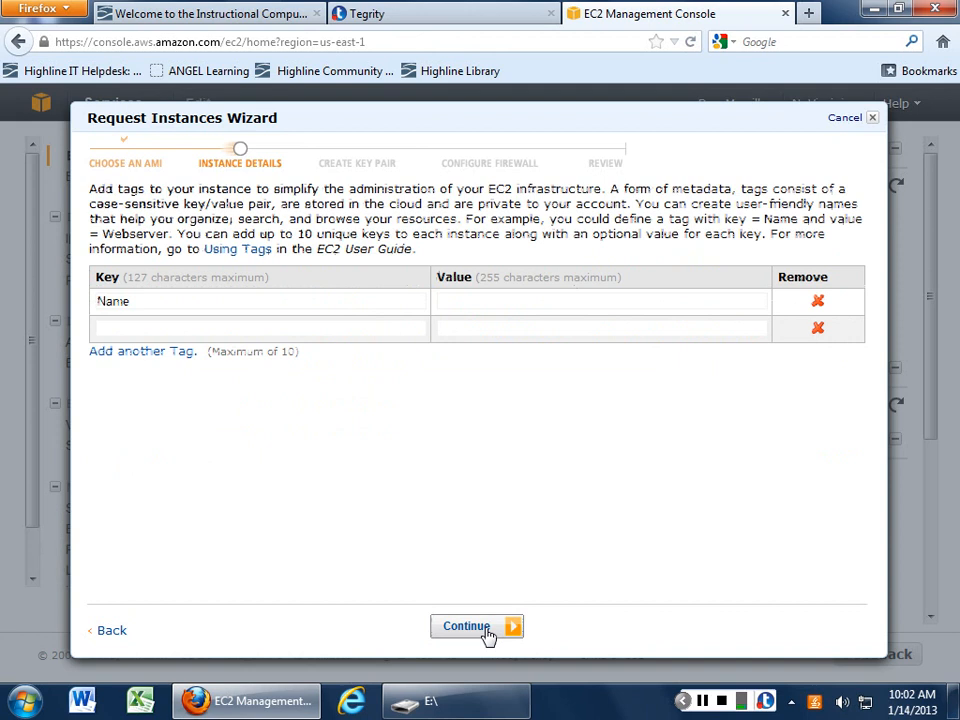
pyautogui.click(486, 634)
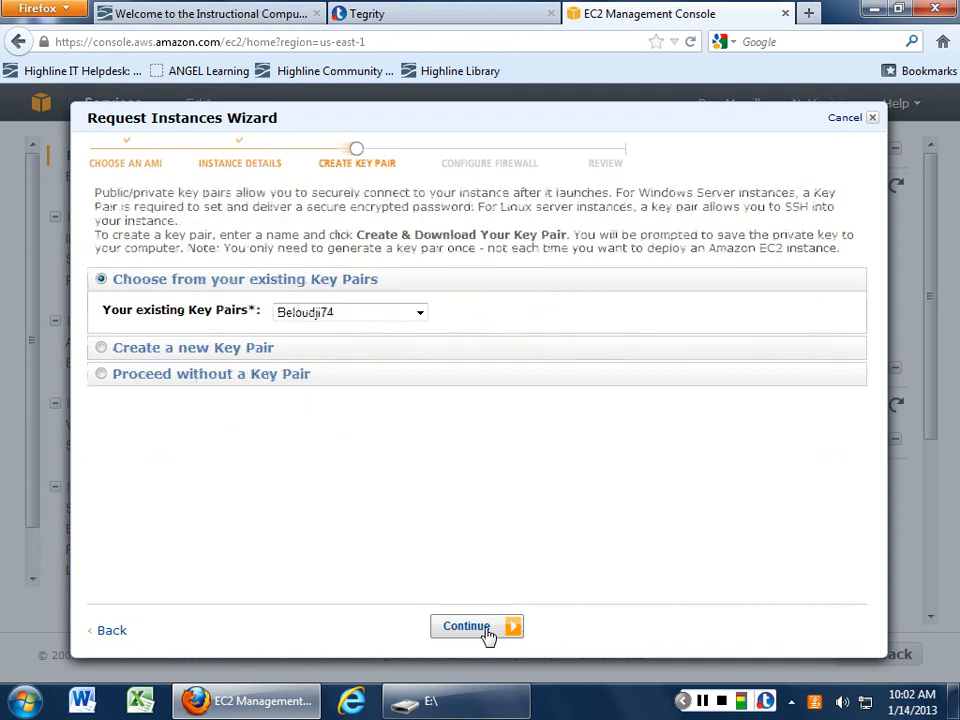
# - Choose the account owner's existing CIS210 key pair for the instance and proceed to the firewall settings
pyautogui.click(420, 313)
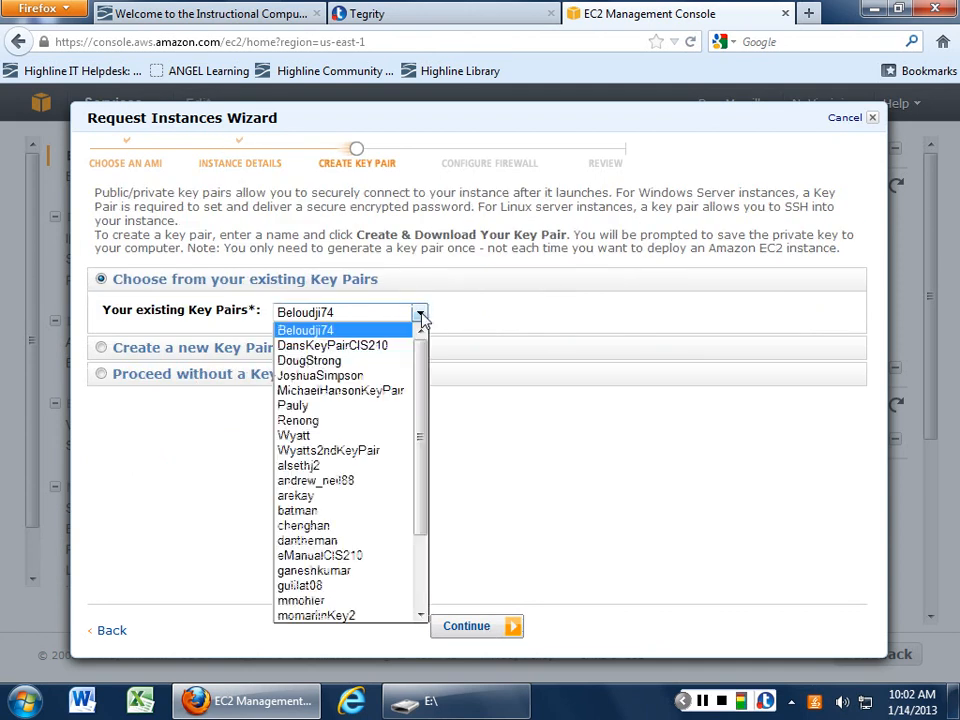
pyautogui.click(382, 348)
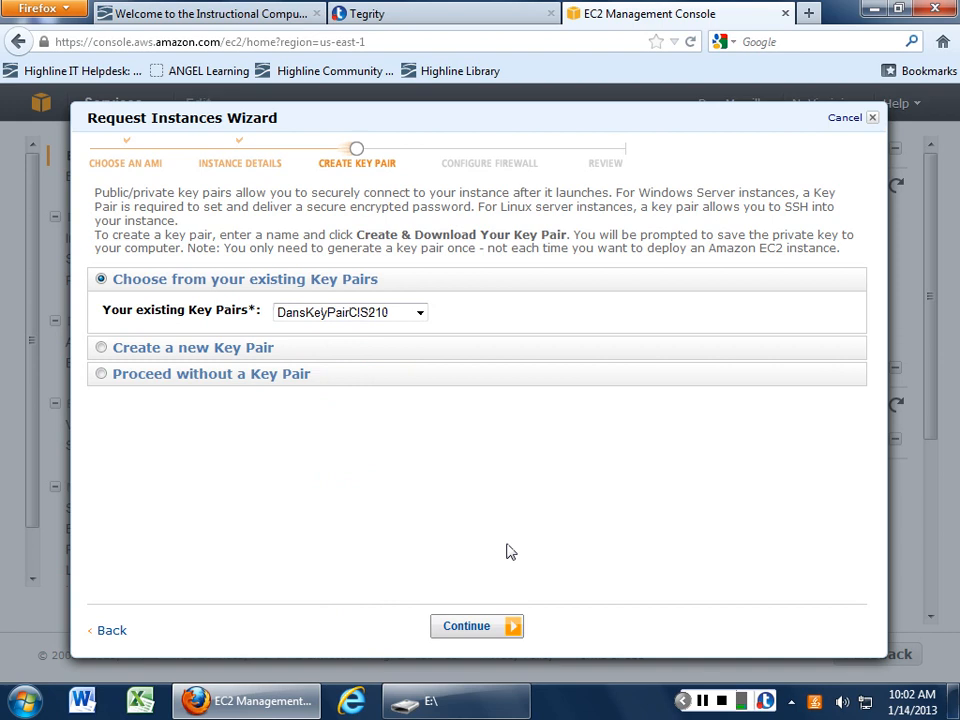
pyautogui.click(476, 627)
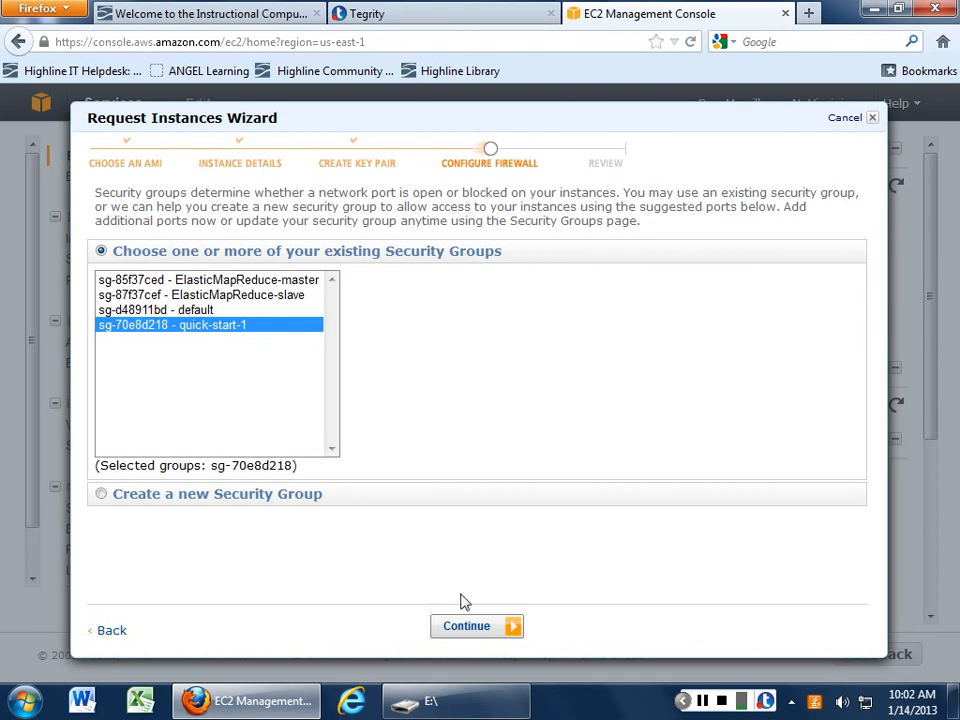
# - Keep the existing quick-start-1 security group, launch the instance and close the launch wizard
pyautogui.click(467, 626)
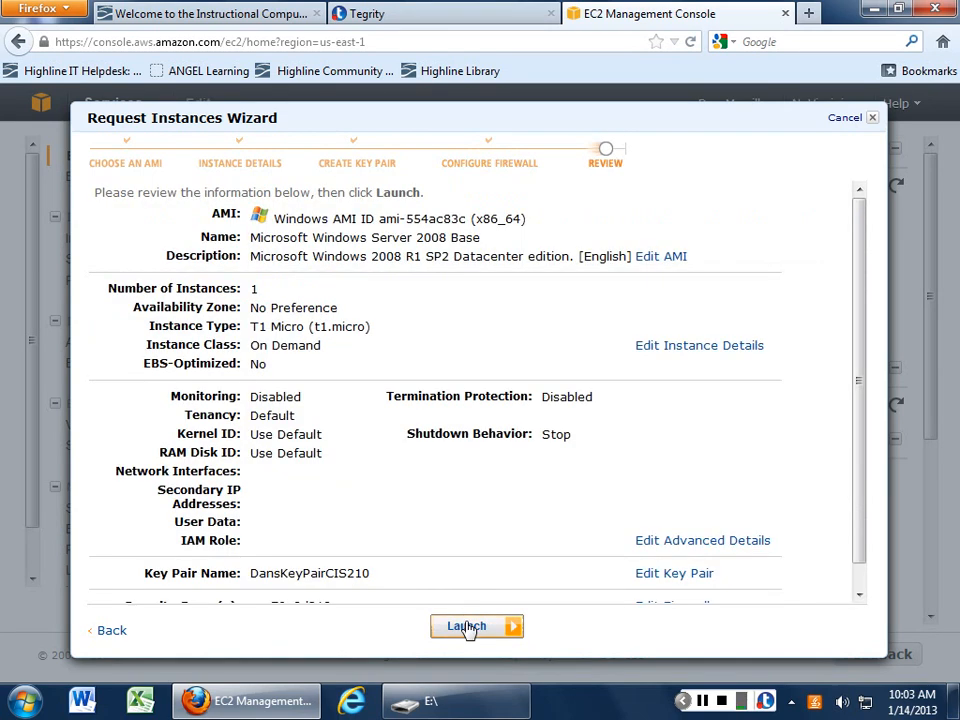
pyautogui.click(472, 628)
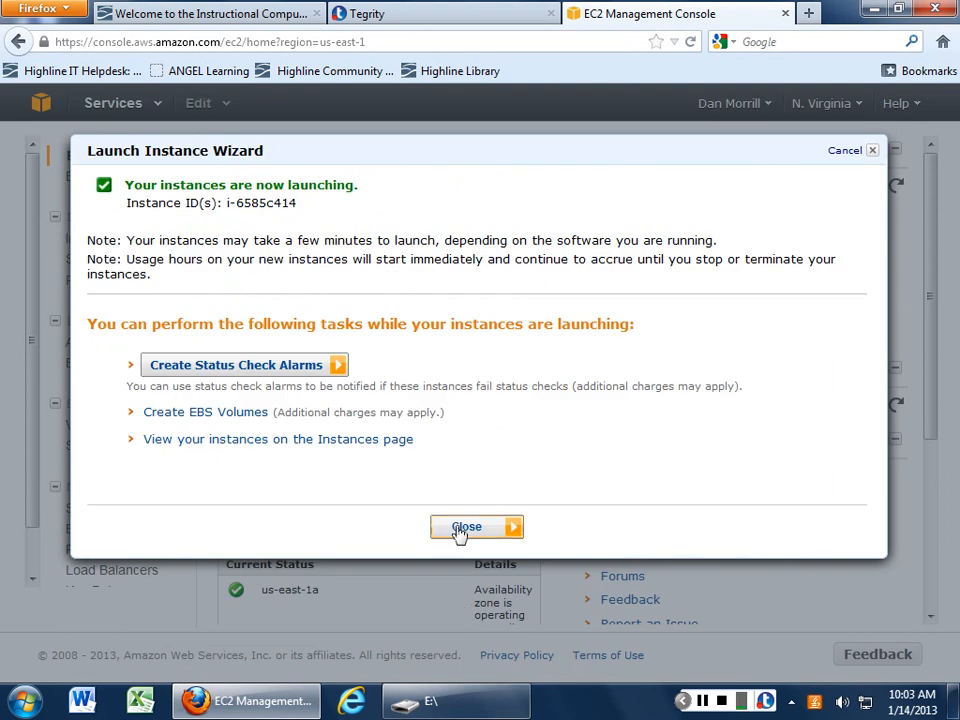
pyautogui.click(466, 530)
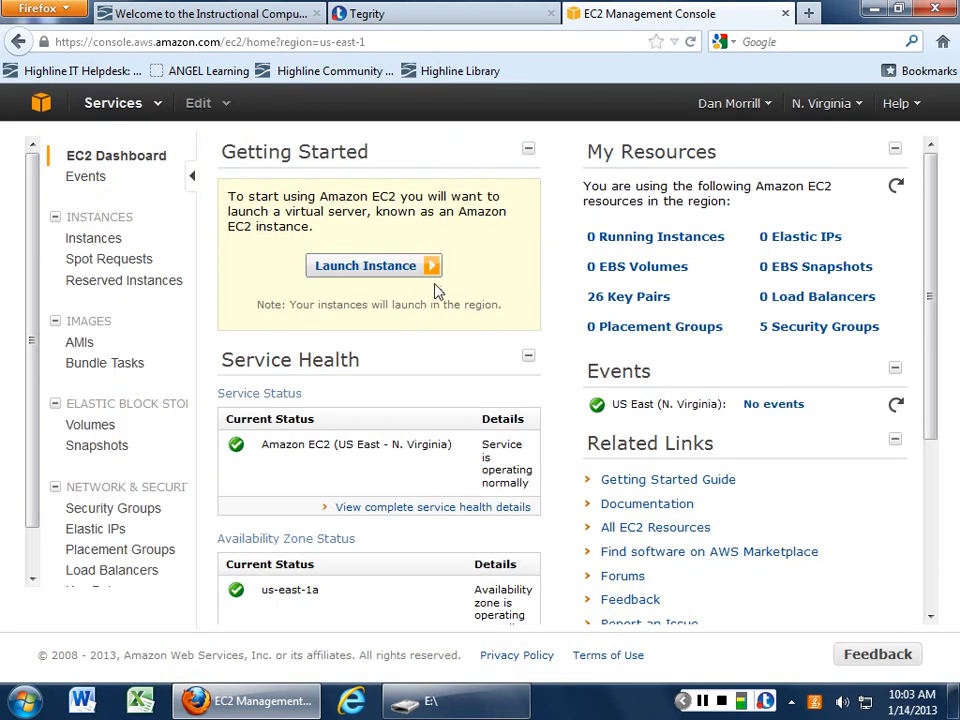
# - Open the instances list and examine the management actions offered for the newly launched Windows instance
pyautogui.click(656, 240)
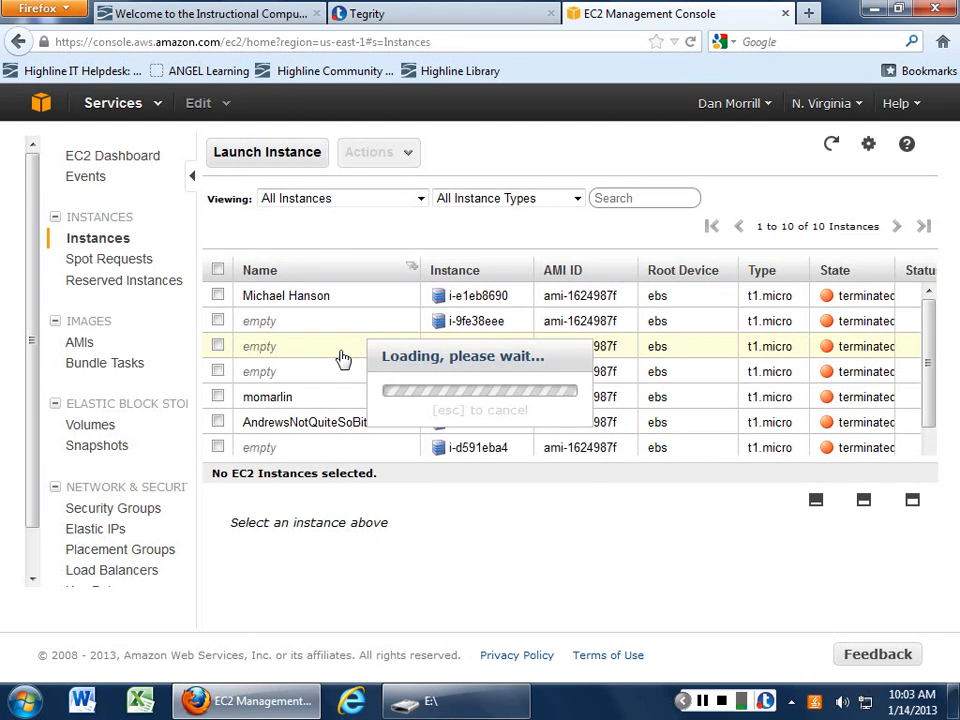
pyautogui.scroll(-2, 343, 358)
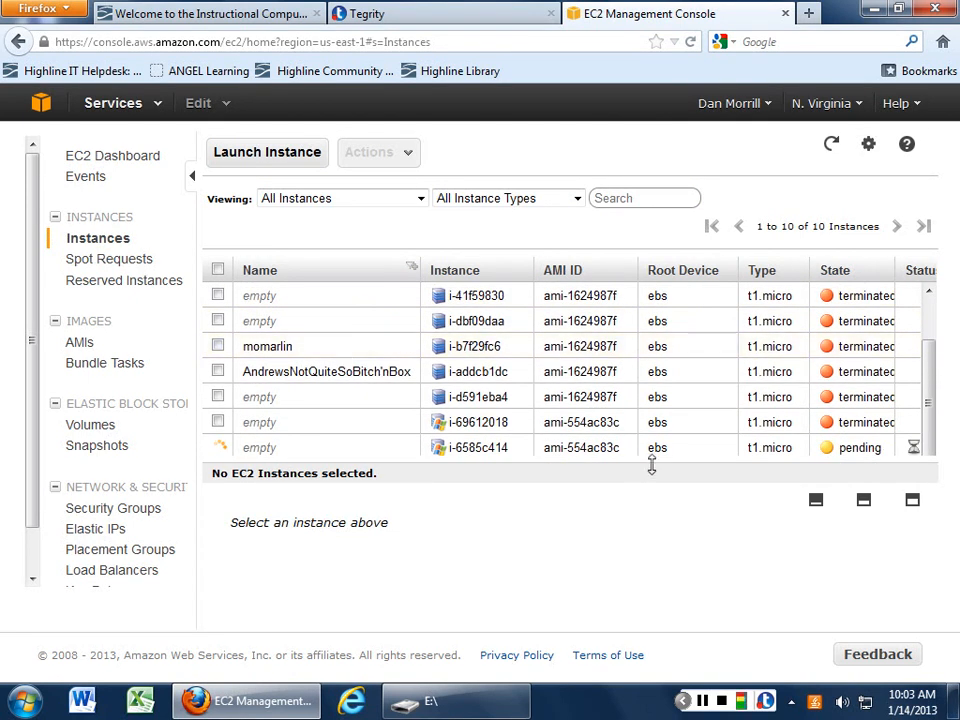
pyautogui.rightClick(483, 452)
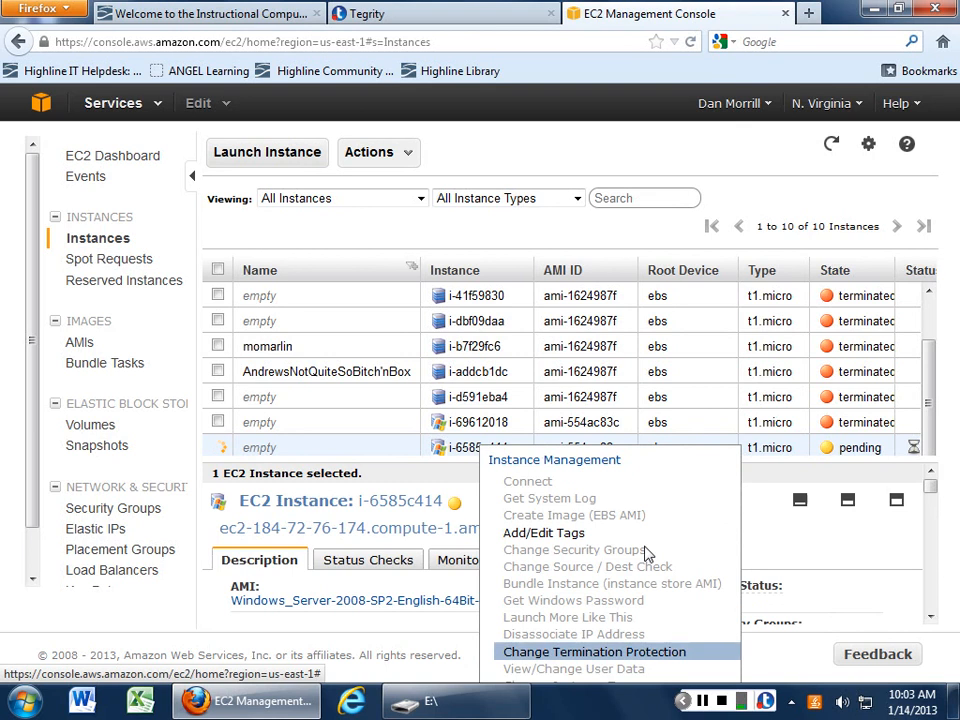
pyautogui.scroll(-5, 645, 555)
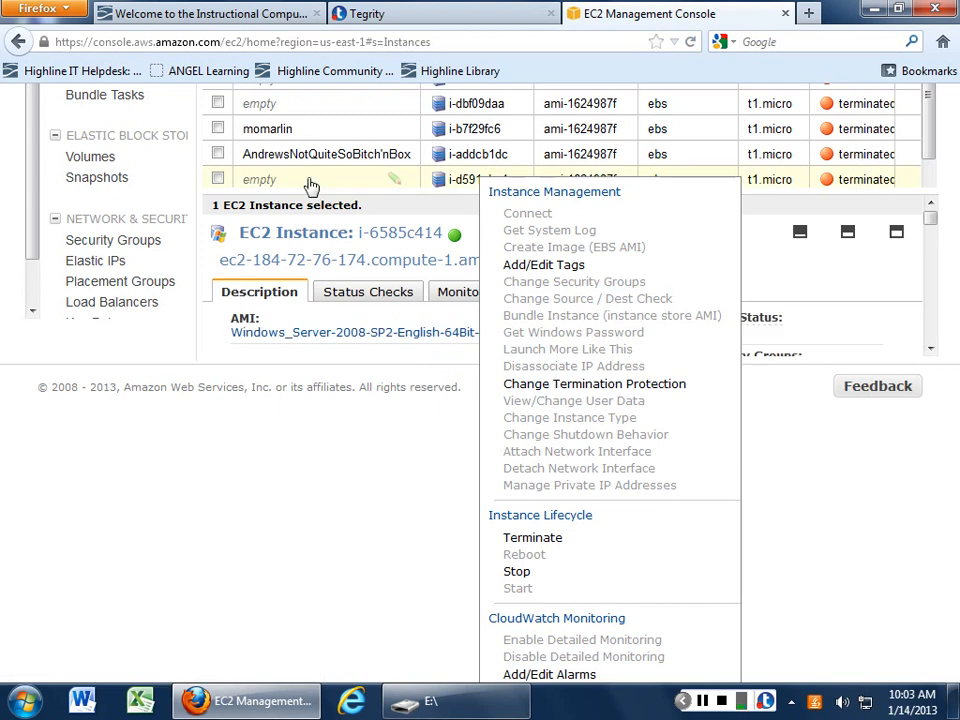
# - Try to retrieve the default Windows administrator password of the newly launched instance, read the response and close it
pyautogui.moveTo(928, 150); pyautogui.dragTo(928, 191)
pyautogui.rightClick(484, 186)
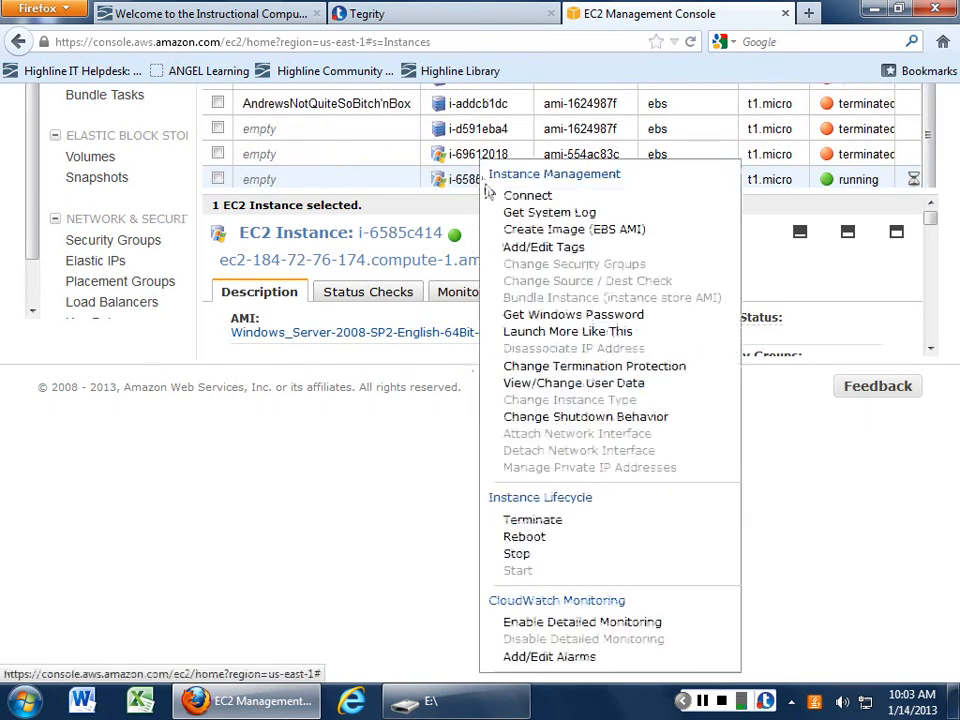
pyautogui.click(543, 316)
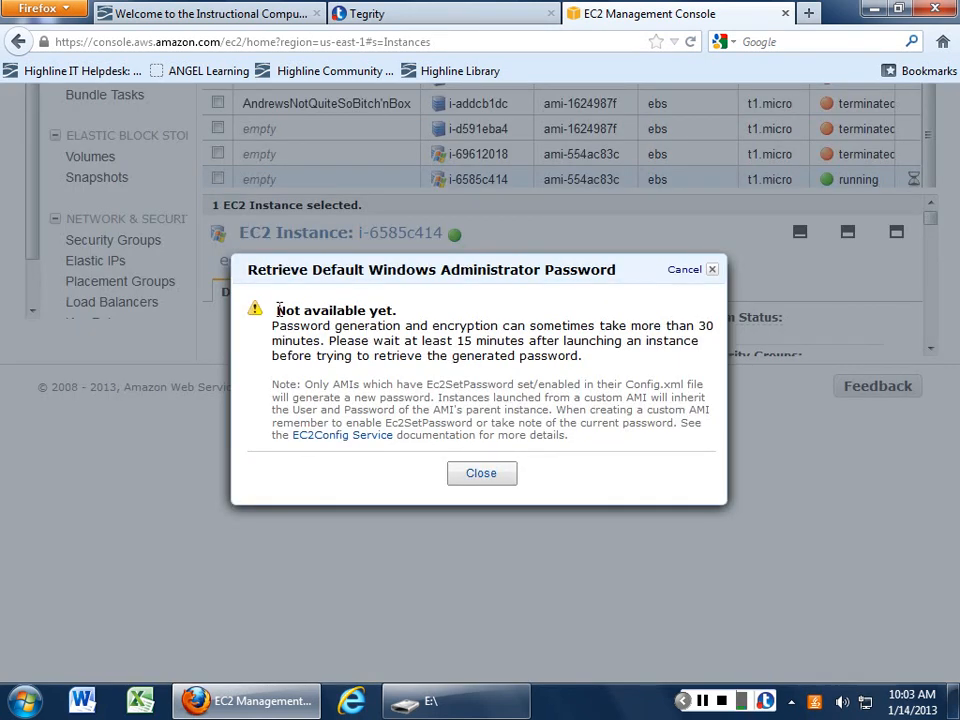
pyautogui.moveTo(274, 310); pyautogui.dragTo(610, 360)
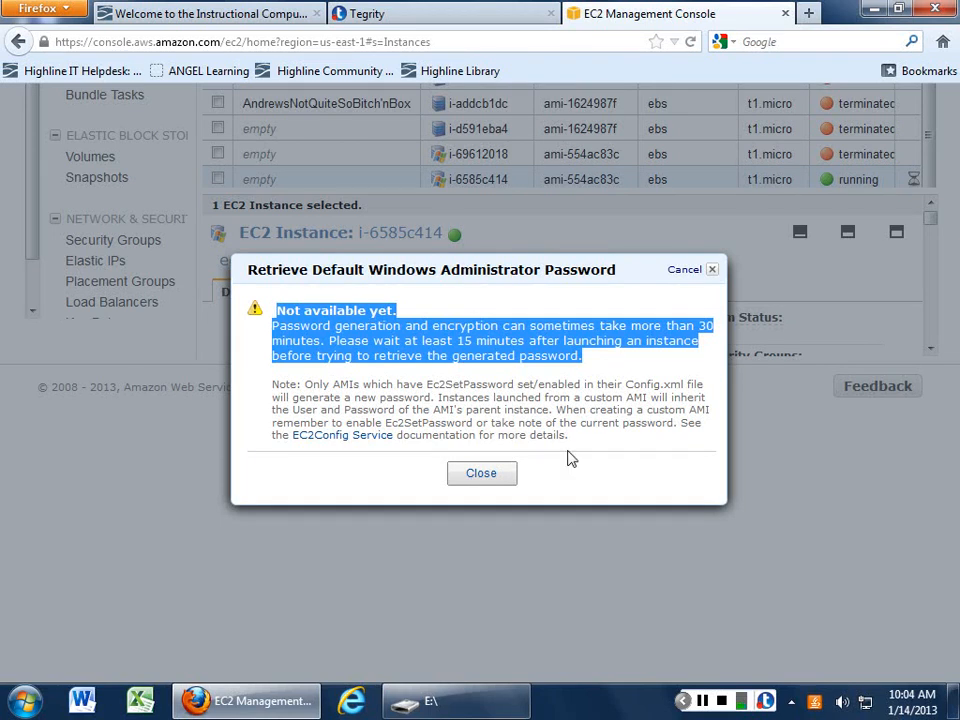
pyautogui.click(481, 473)
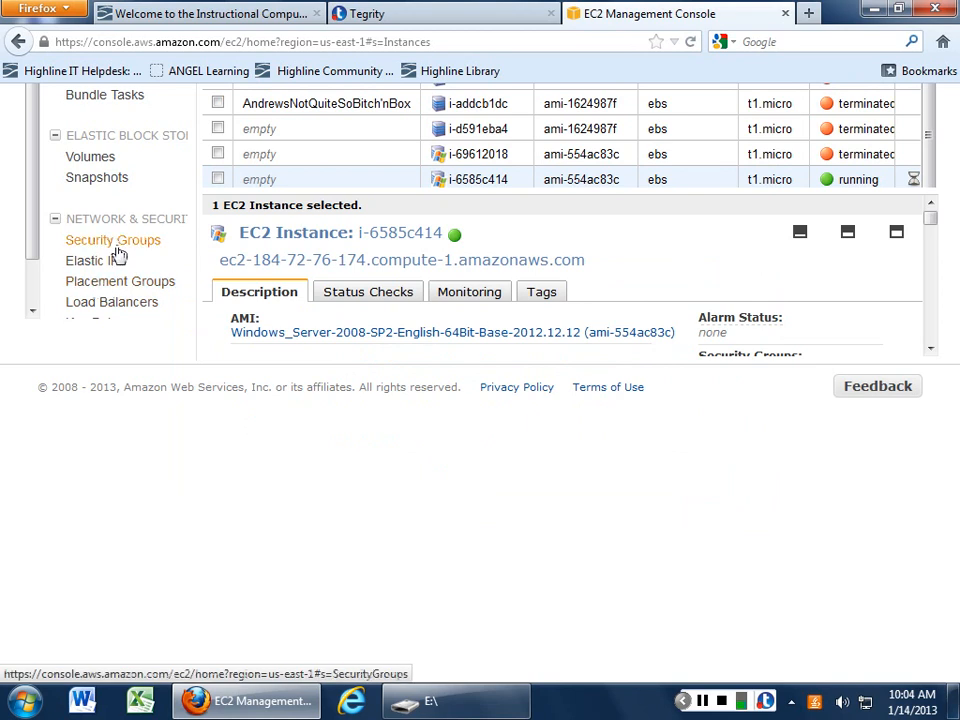
pyautogui.click(117, 245)
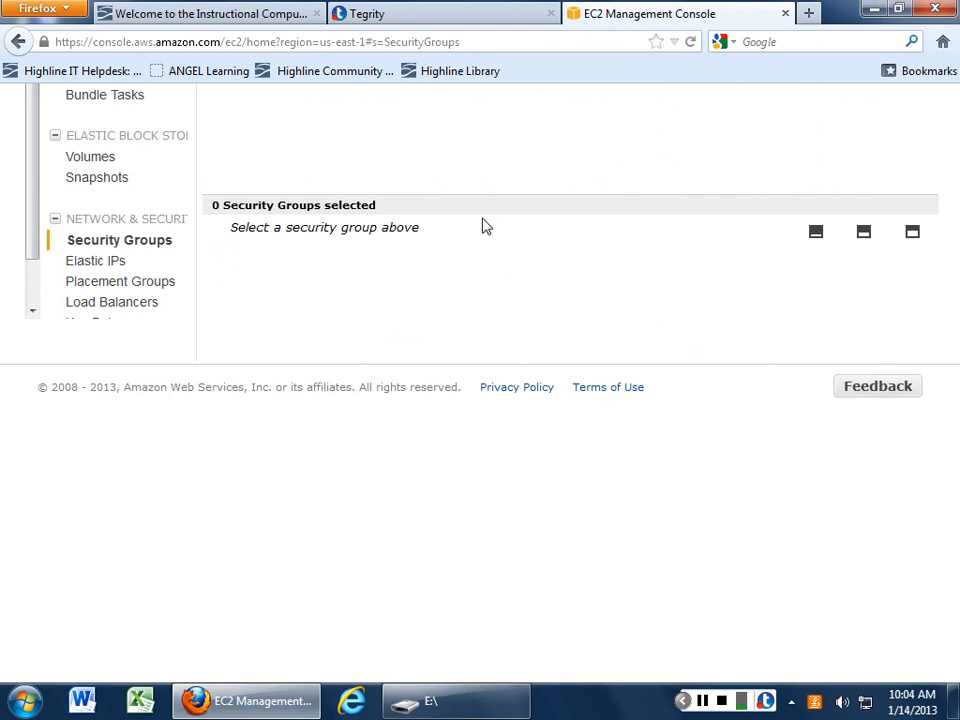
pyautogui.click(113, 100)
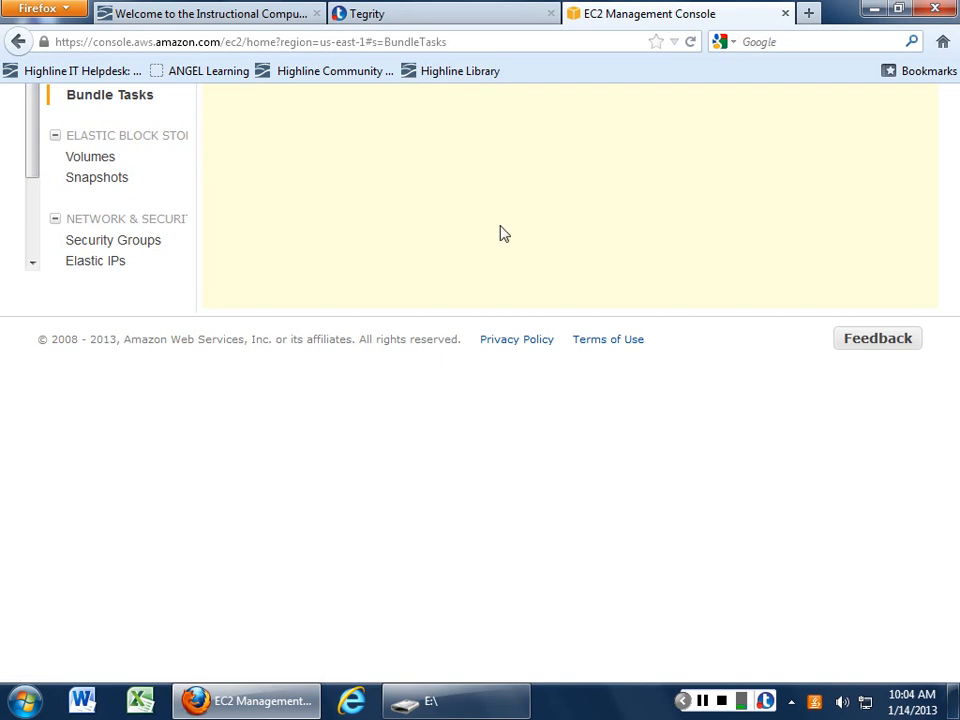
pyautogui.hotkey('ctrl', 'w')
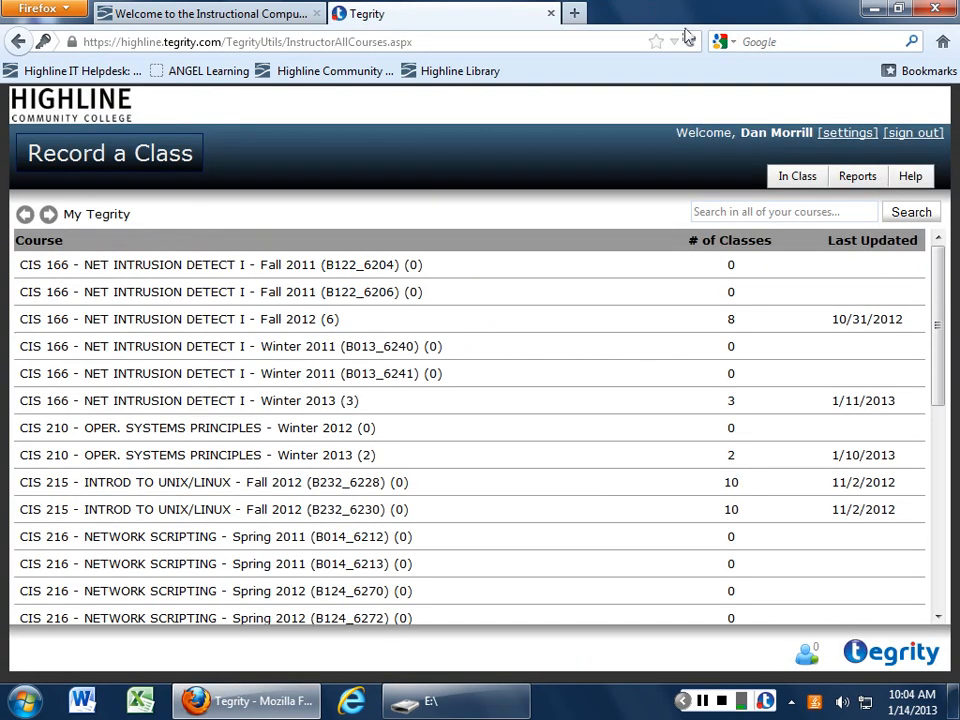
# - Open aws.amazon.com in a new tab, enter the AWS Management Console and open the EC2 service
pyautogui.click(574, 13)
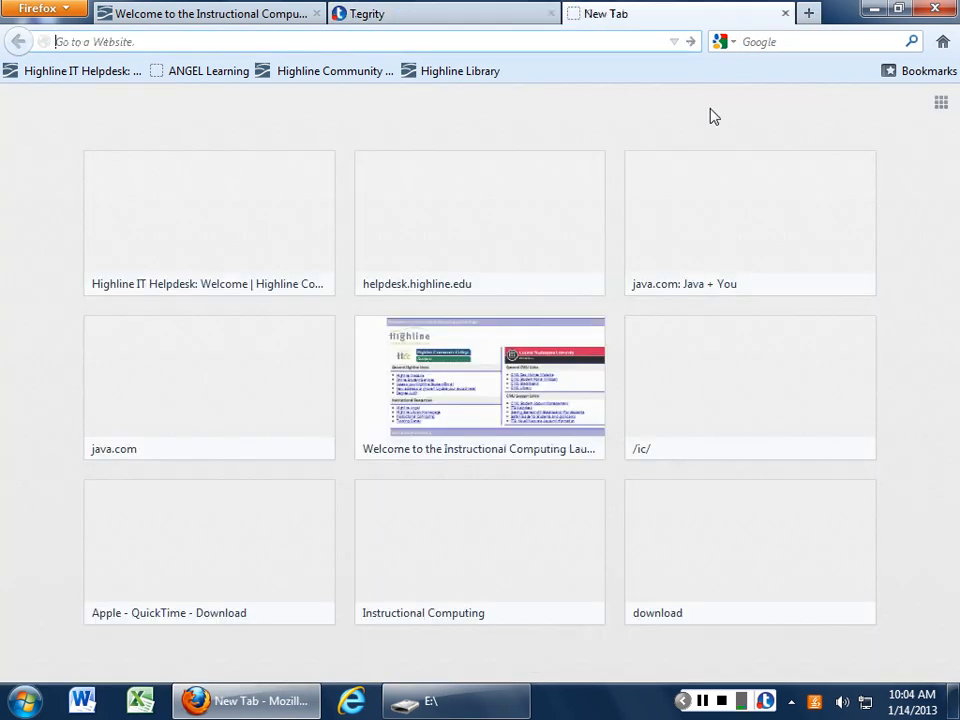
pyautogui.write('aws.amazon.com')
pyautogui.press('Return')
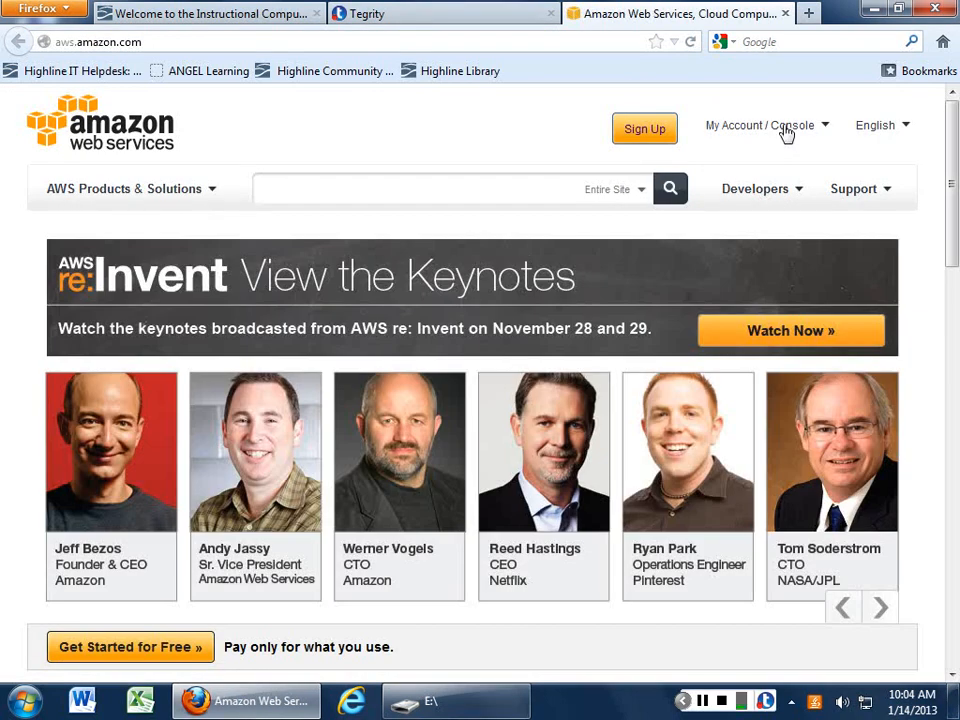
pyautogui.click(787, 128)
pyautogui.click(758, 163)
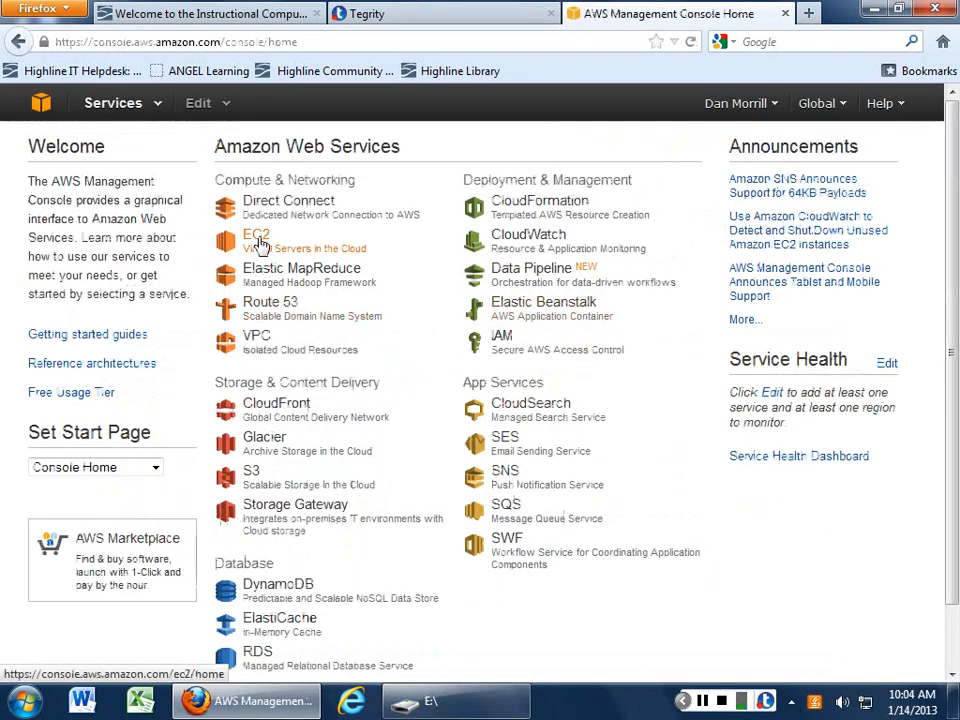
pyautogui.click(257, 240)
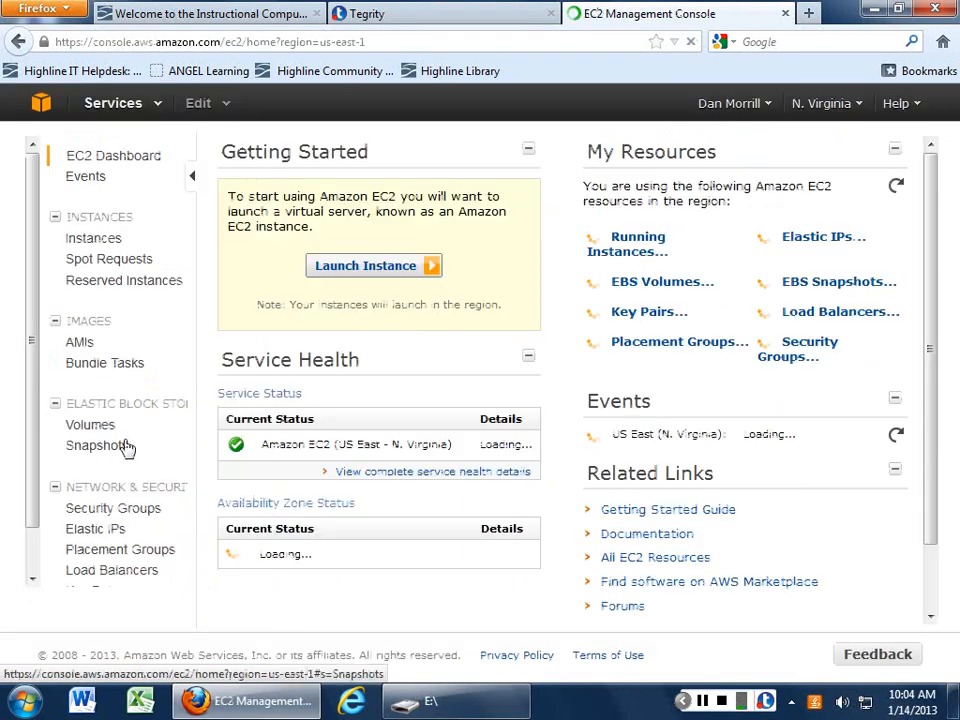
# - Show the inbound rules of the quick-start-1 security group and enlarge the details pane to see the full rule form
pyautogui.click(118, 510)
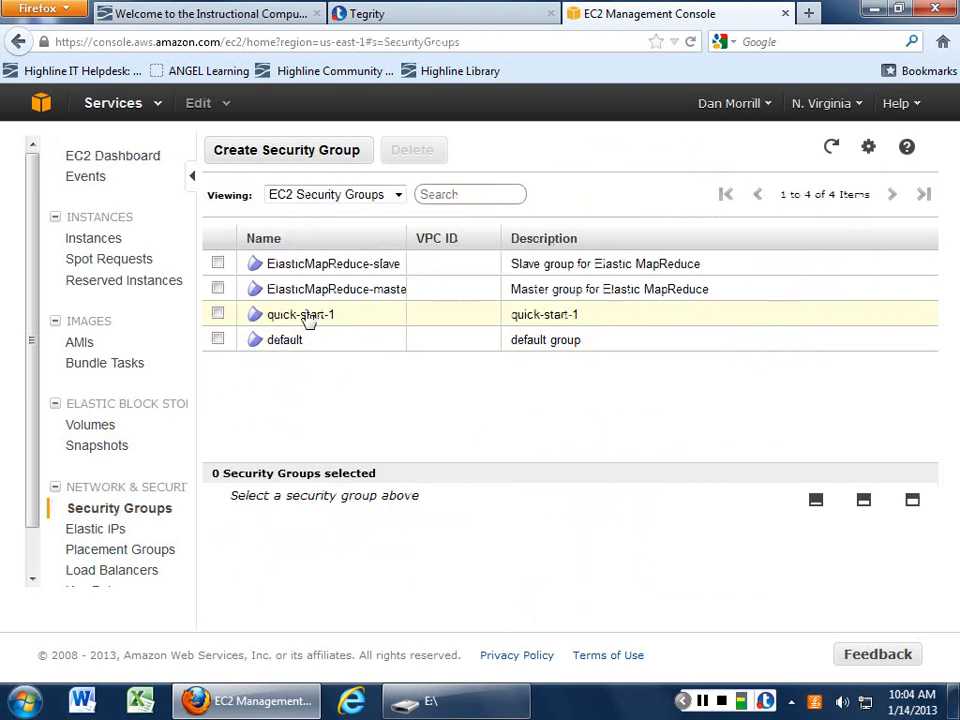
pyautogui.click(308, 318)
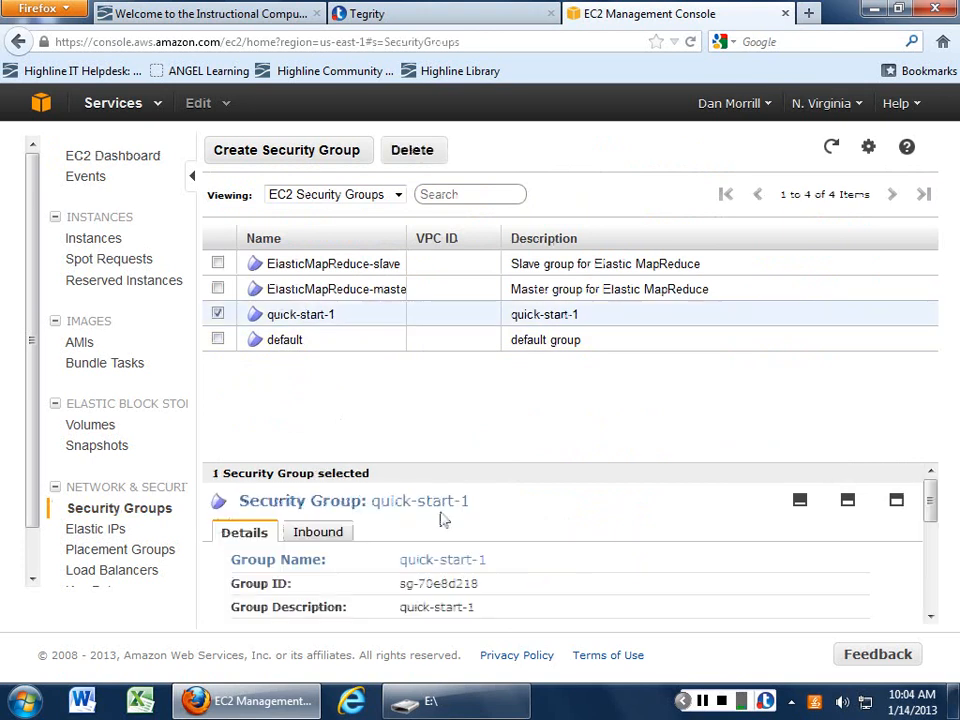
pyautogui.click(330, 538)
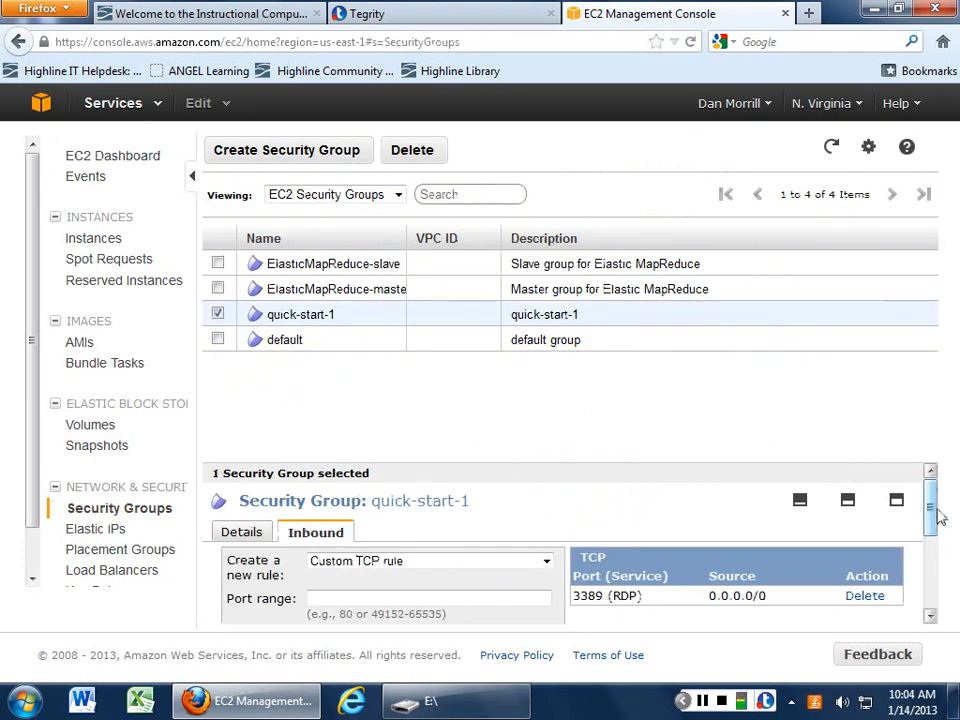
pyautogui.moveTo(931, 514); pyautogui.dragTo(930, 548)
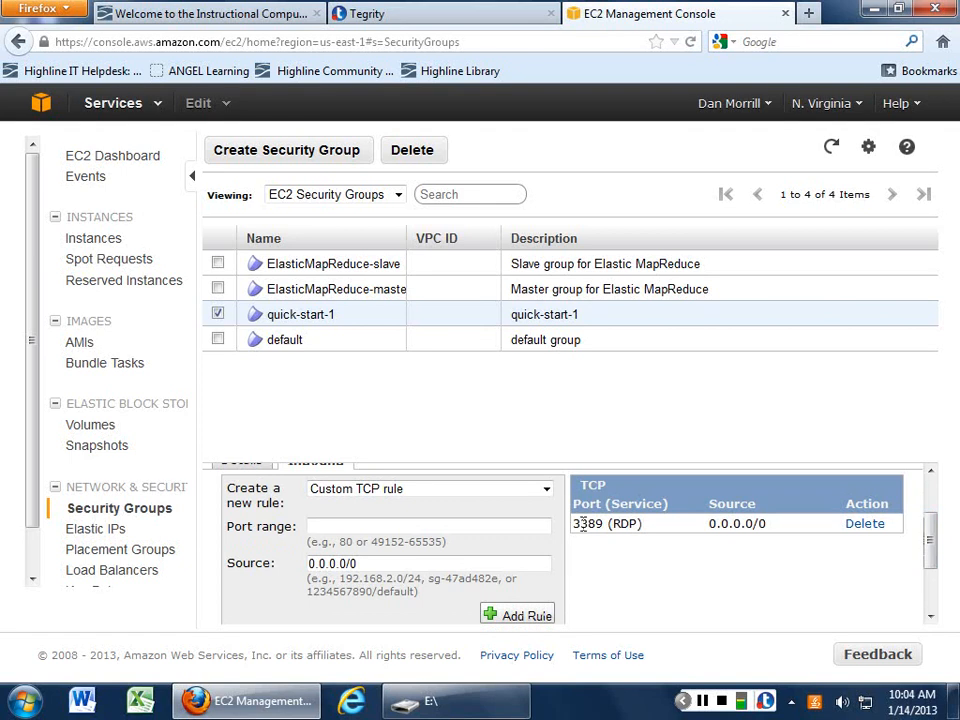
pyautogui.moveTo(577, 525); pyautogui.dragTo(790, 532)
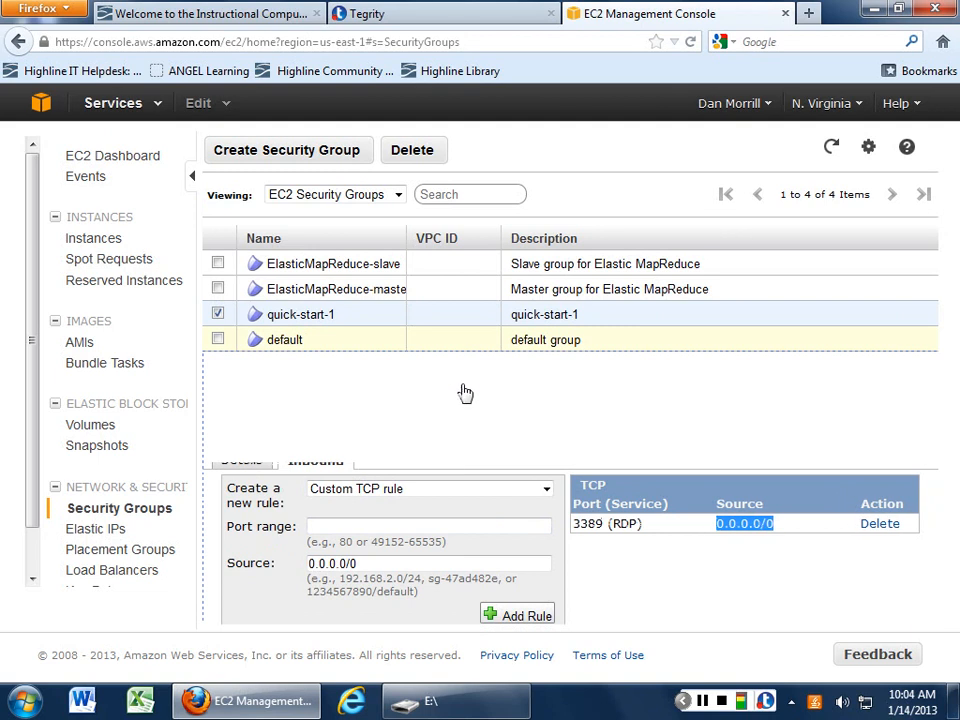
pyautogui.moveTo(461, 456); pyautogui.dragTo(489, 364)
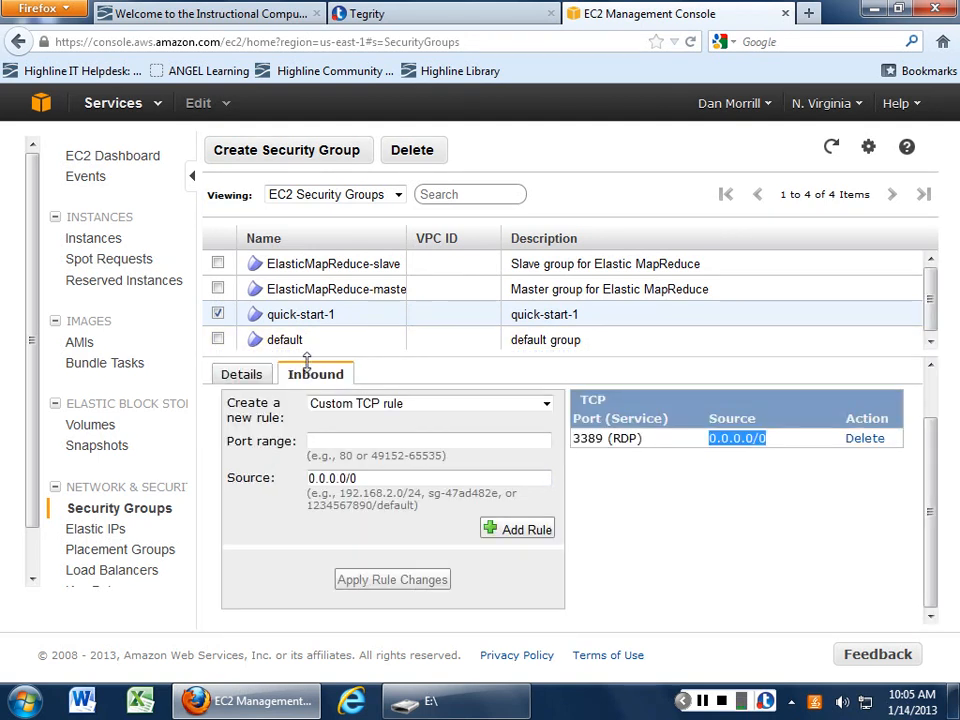
# - Add a DNS inbound rule with source 0.0.0.0/0 to the quick-start-1 security group
pyautogui.click(547, 404)
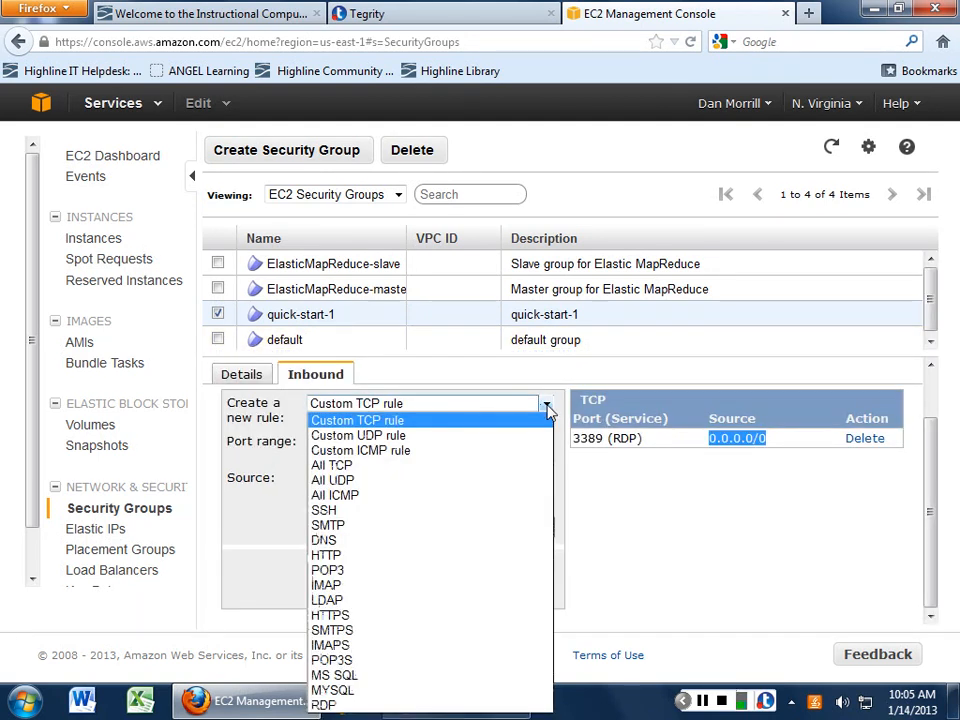
pyautogui.click(378, 545)
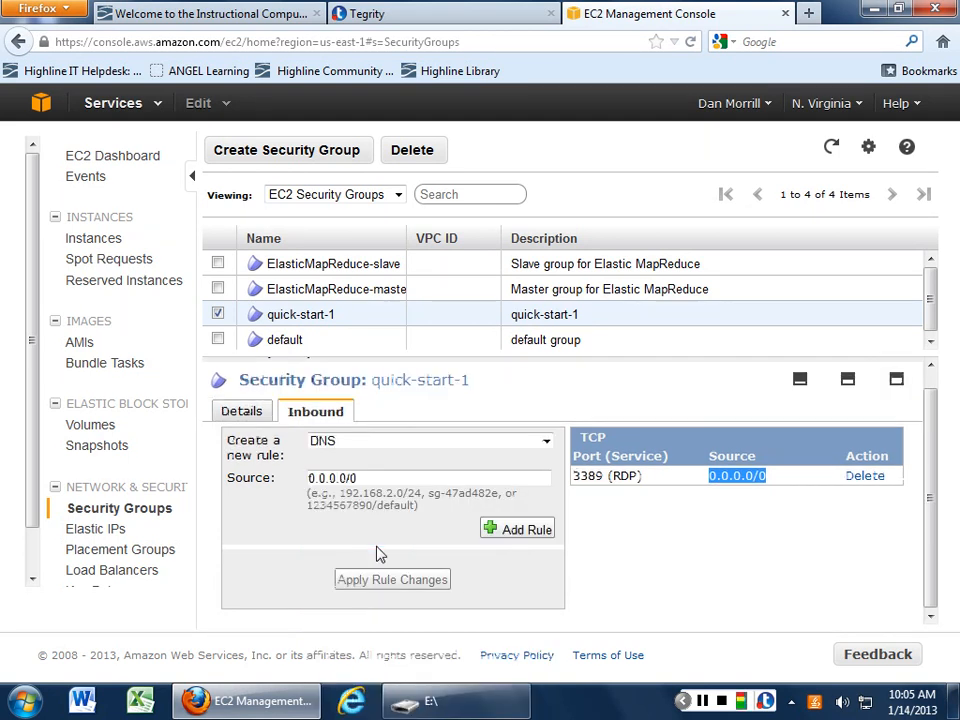
pyautogui.click(512, 546)
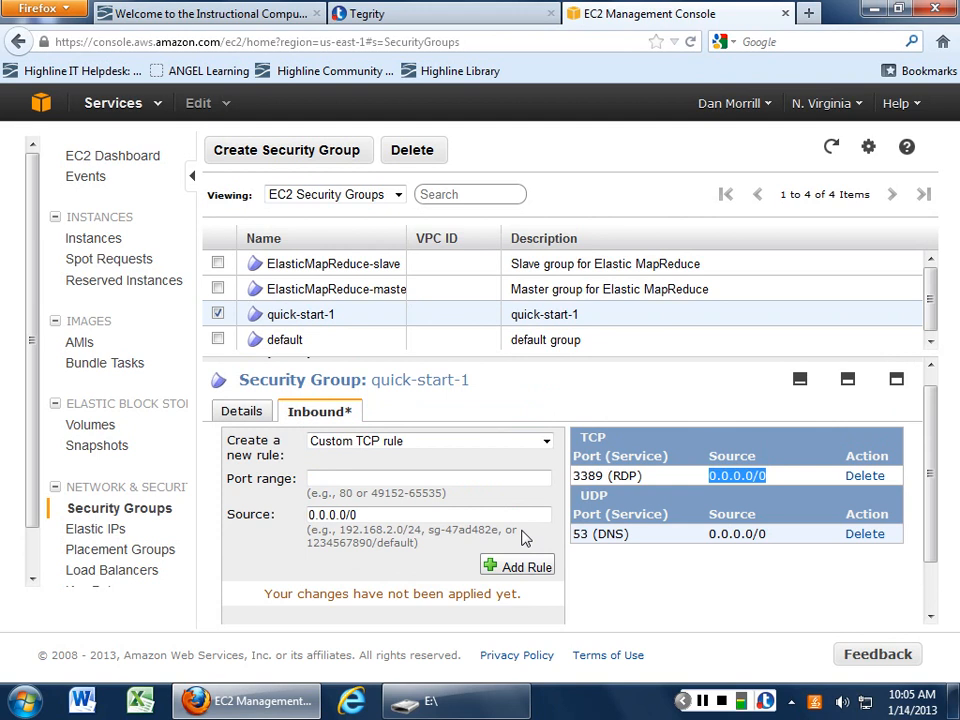
# - Delete the DNS rule from the quick-start-1 inbound rules and apply the rule changes
pyautogui.click(865, 535)
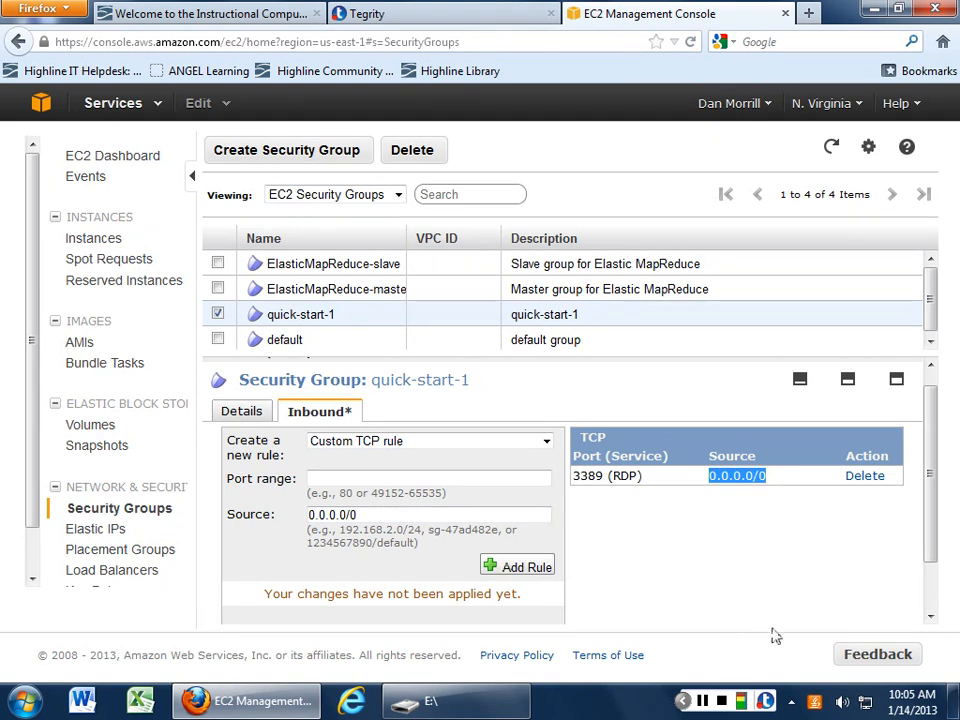
pyautogui.scroll(-1, 718, 606)
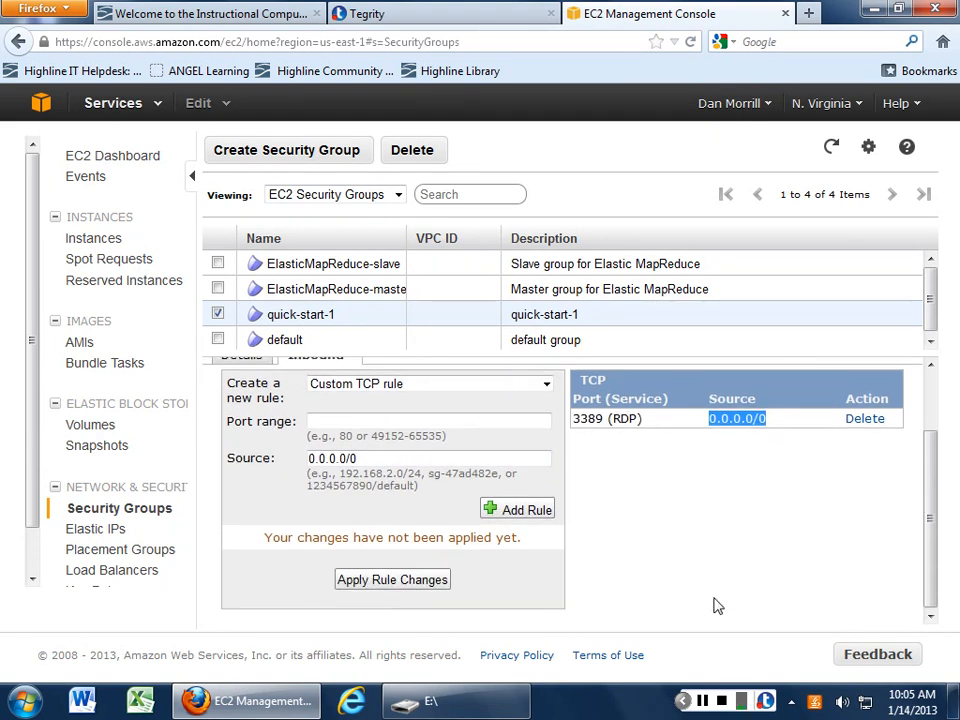
pyautogui.click(390, 582)
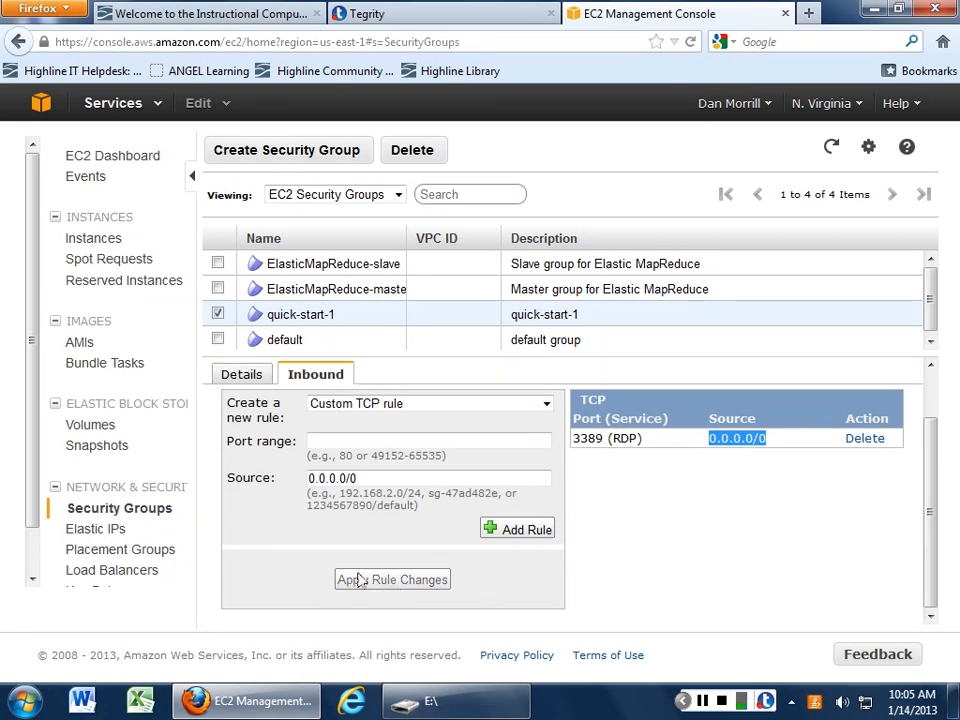
pyautogui.scroll(1, 402, 590)
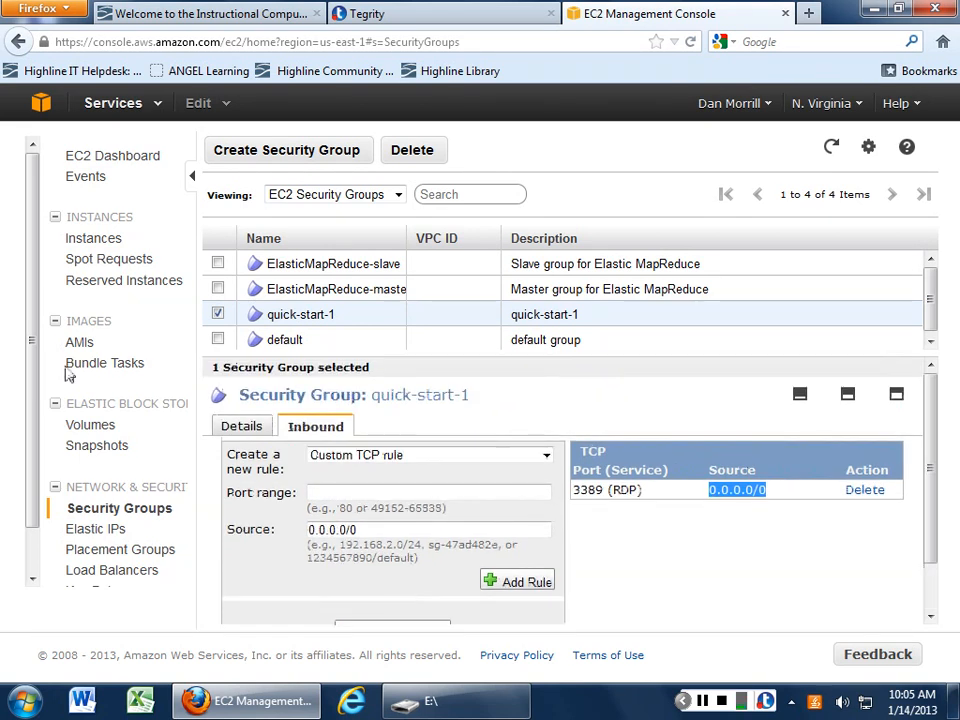
# - Go back to the running instances through the EC2 dashboard and try to retrieve the Windows password of instance i-6585c414, dismissing the response
pyautogui.click(127, 163)
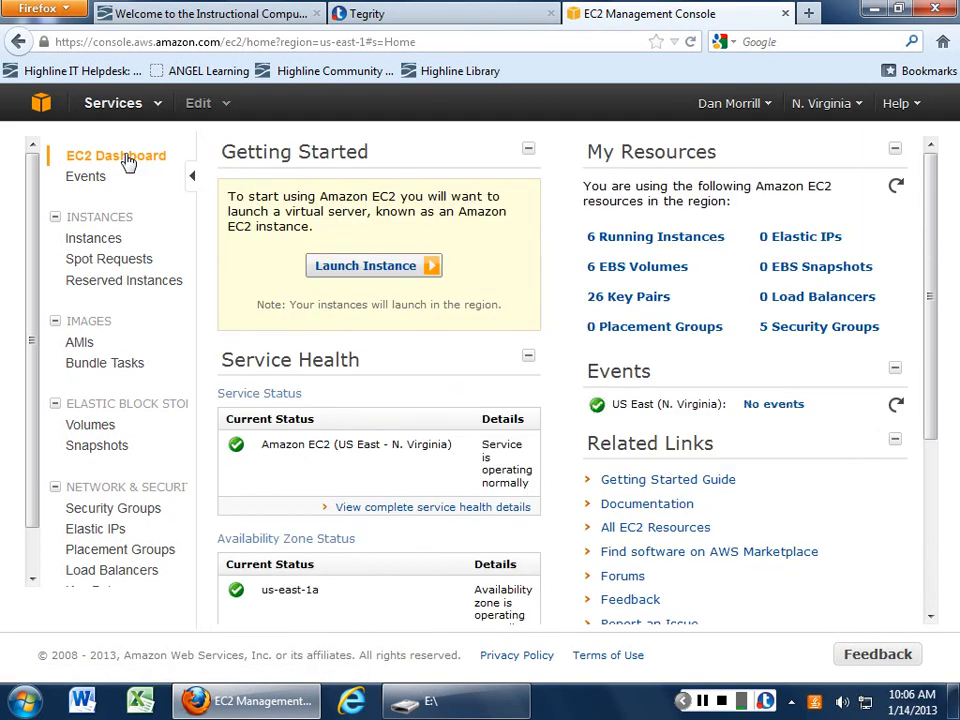
pyautogui.click(630, 244)
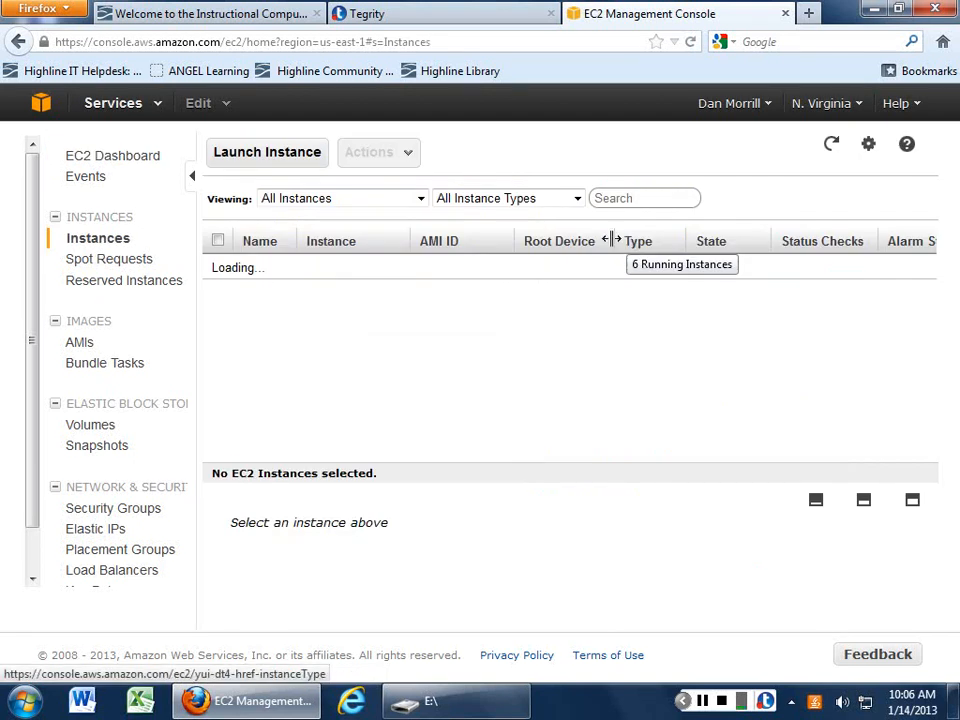
pyautogui.scroll(-5, 452, 373)
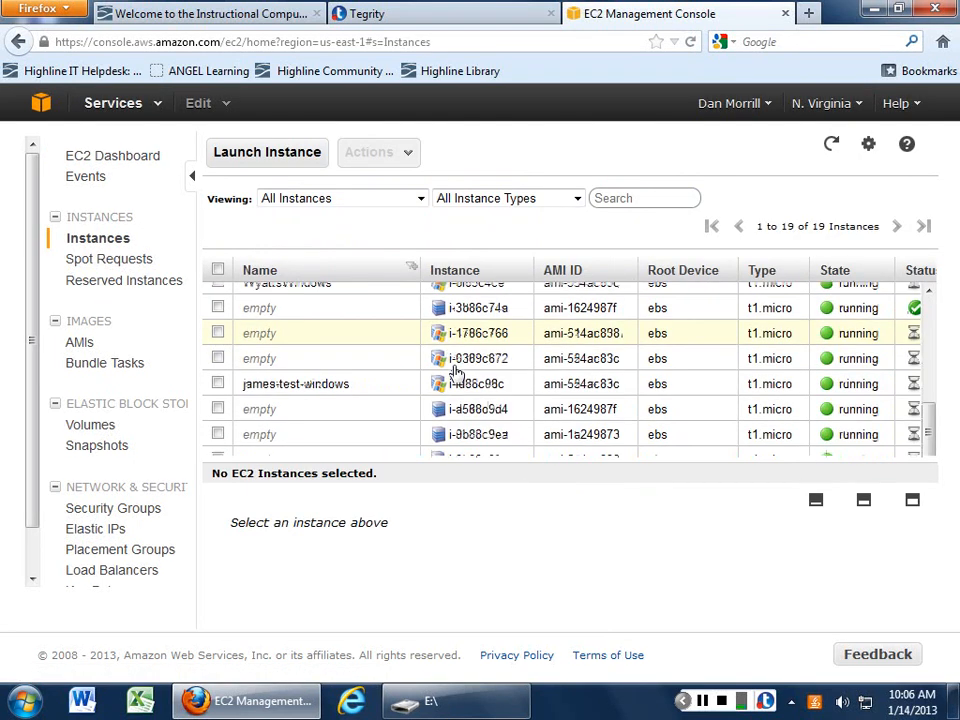
pyautogui.scroll(3, 455, 373)
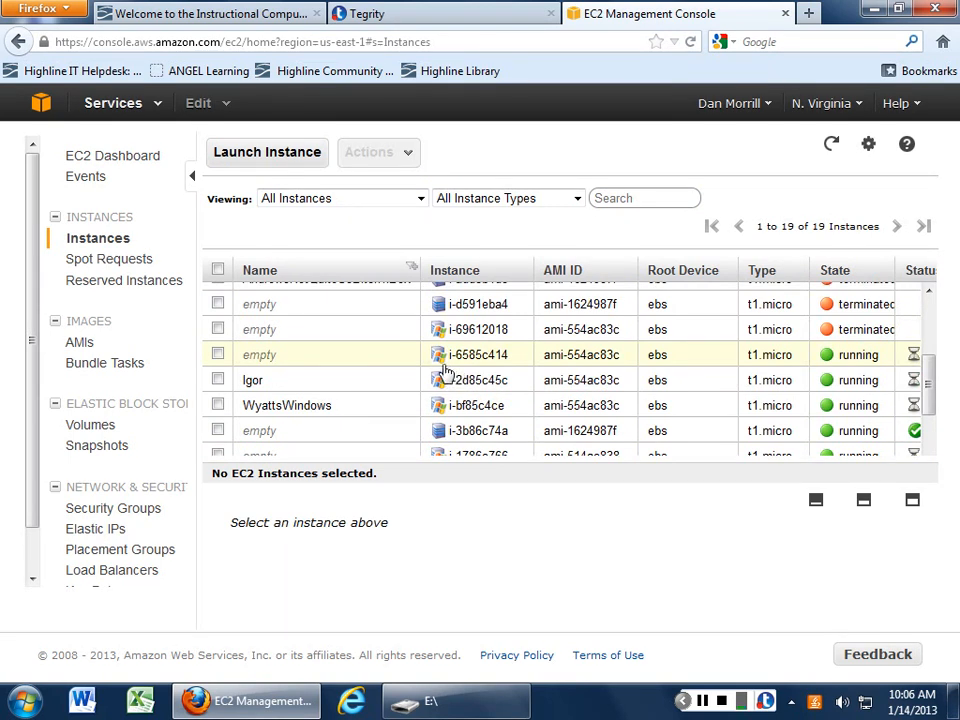
pyautogui.rightClick(467, 362)
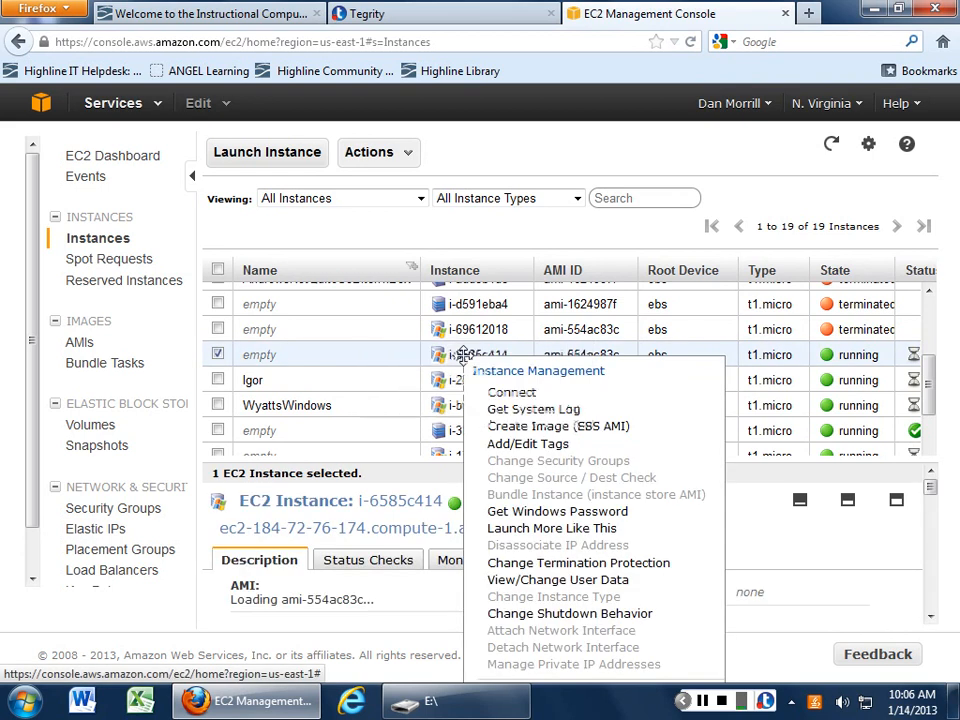
pyautogui.click(535, 514)
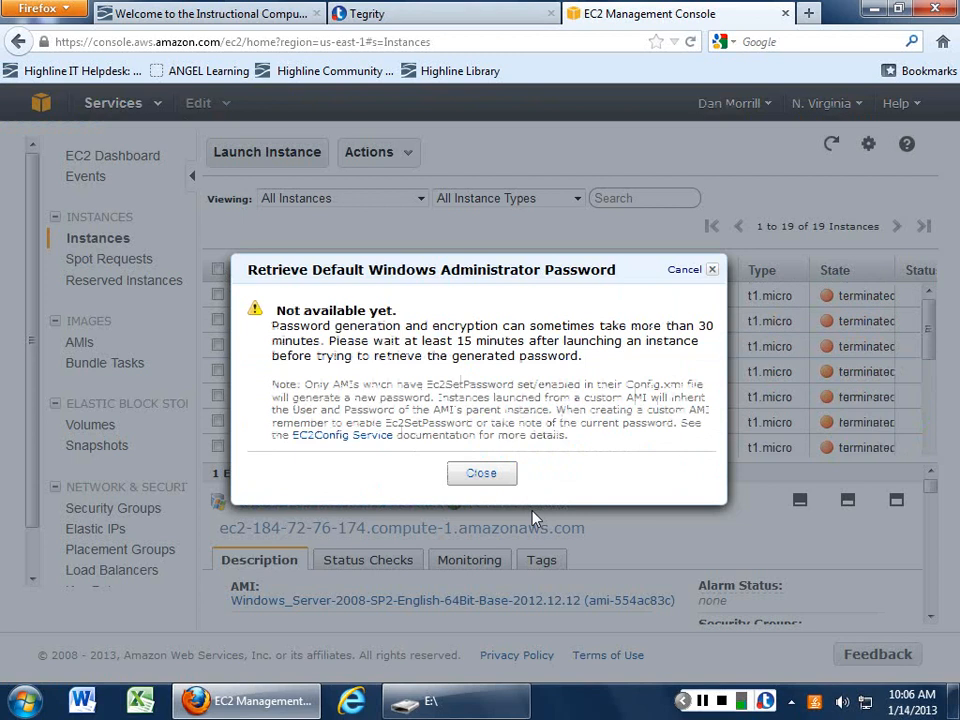
pyautogui.click(478, 474)
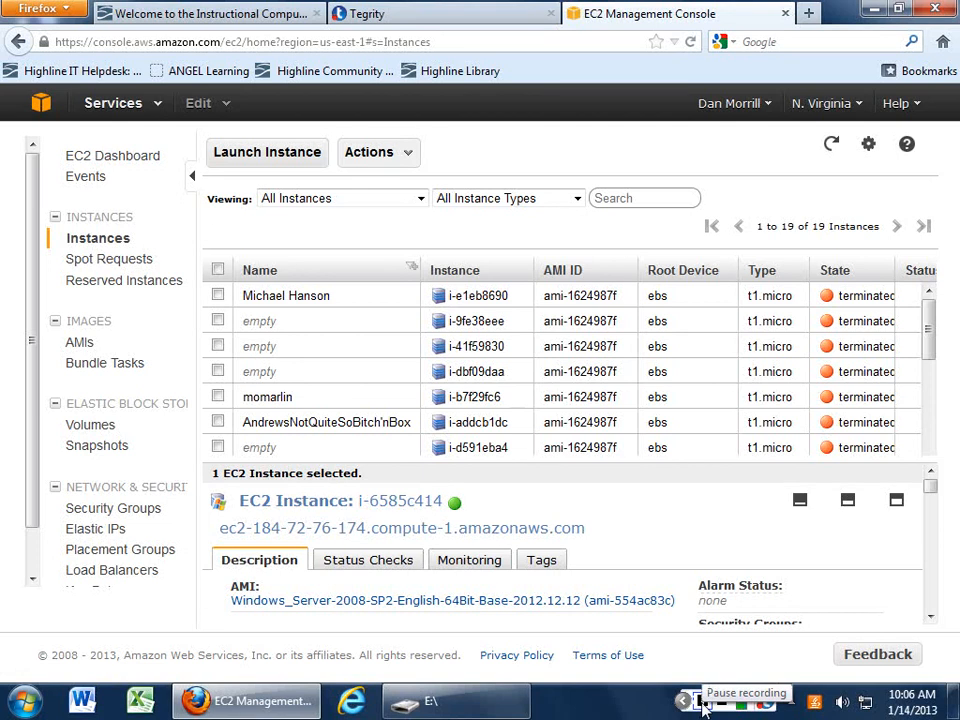
pyautogui.click(702, 702)
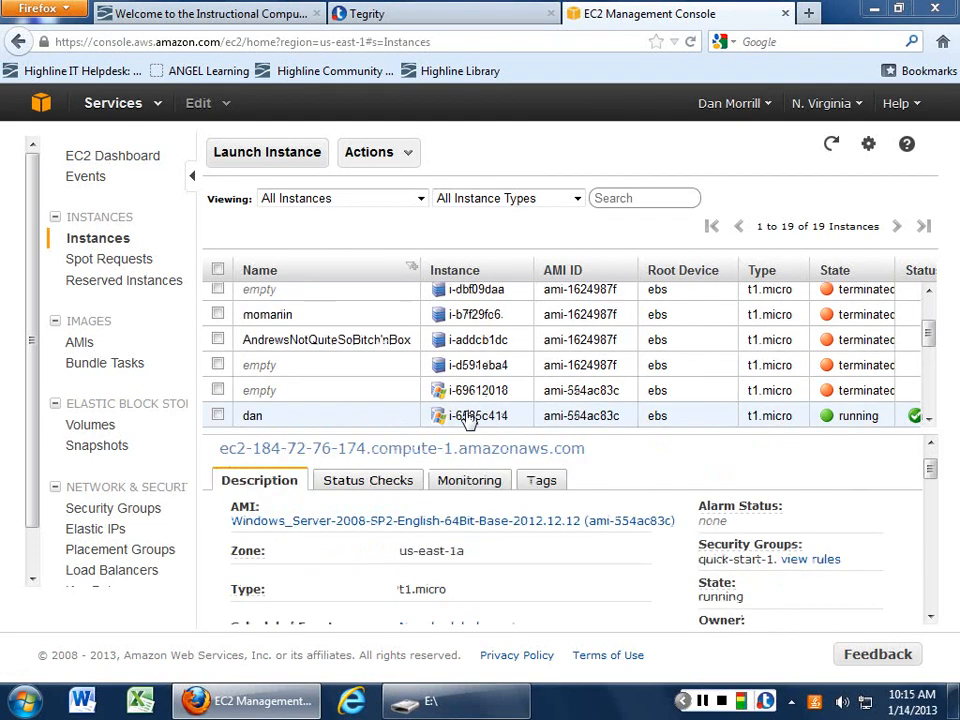
# - Request the default Windows administrator password of instance i-6585c414, highlight the encrypted password and make the private key field active
pyautogui.rightClick(468, 420)
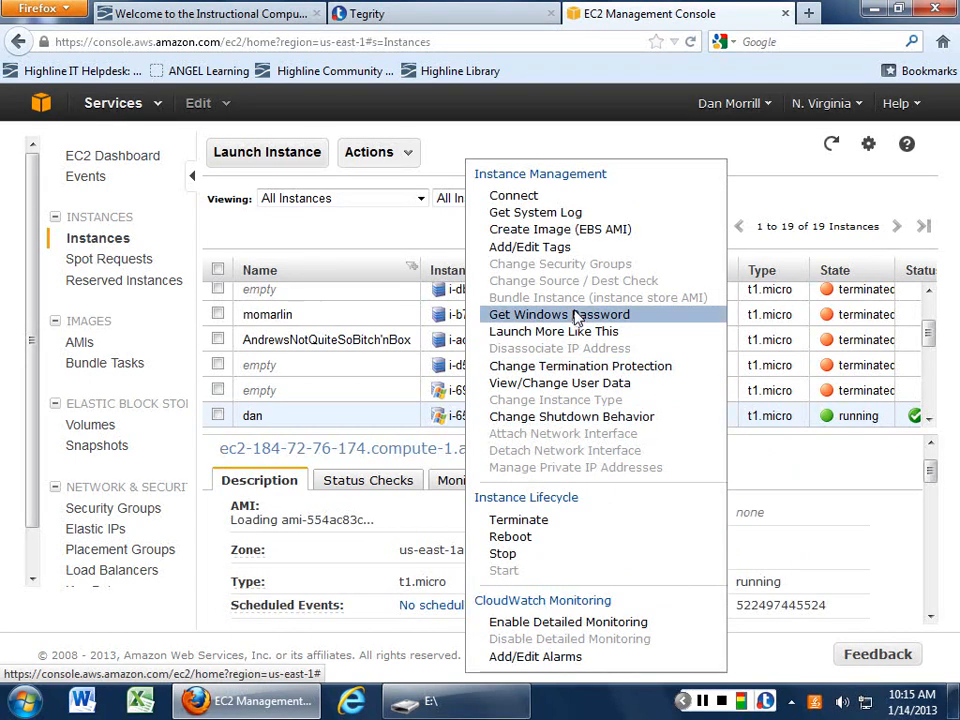
pyautogui.click(576, 317)
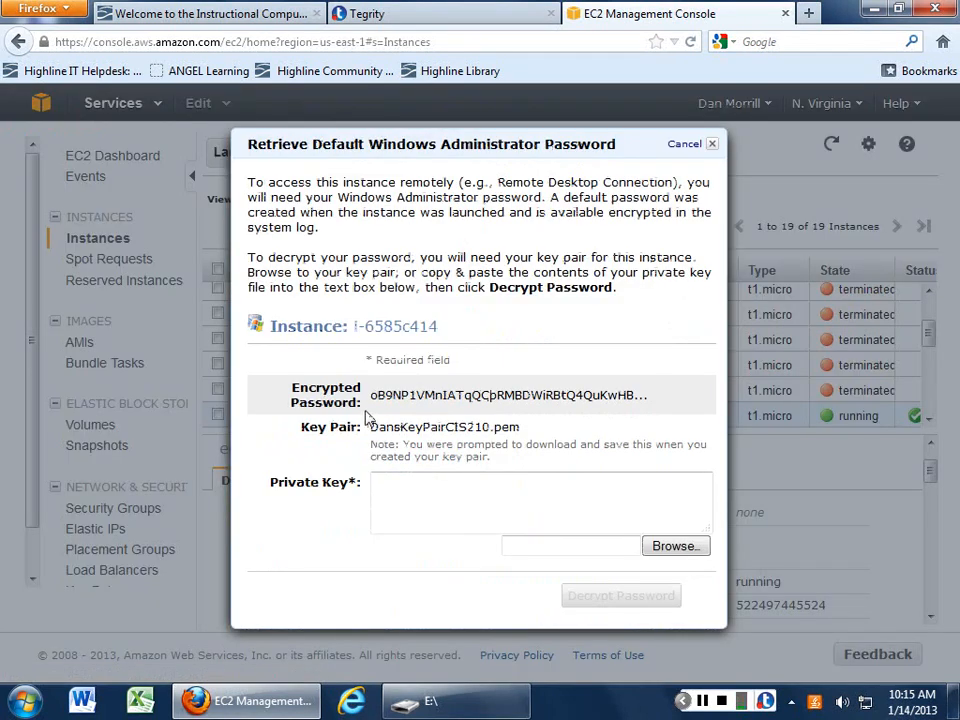
pyautogui.moveTo(373, 404); pyautogui.dragTo(608, 400)
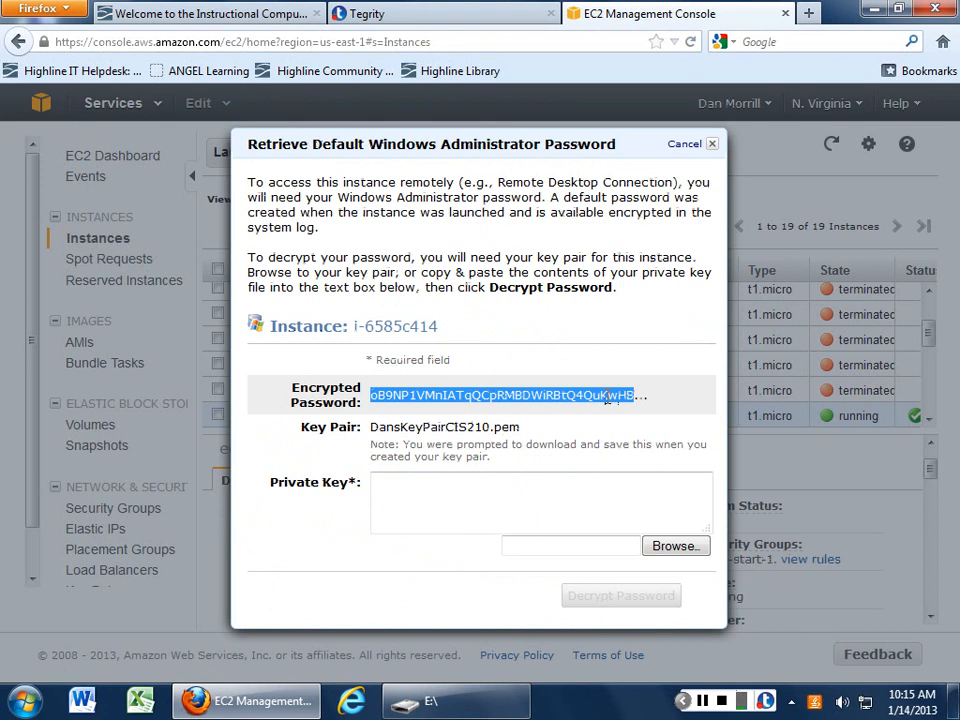
pyautogui.click(572, 400)
pyautogui.click(510, 486)
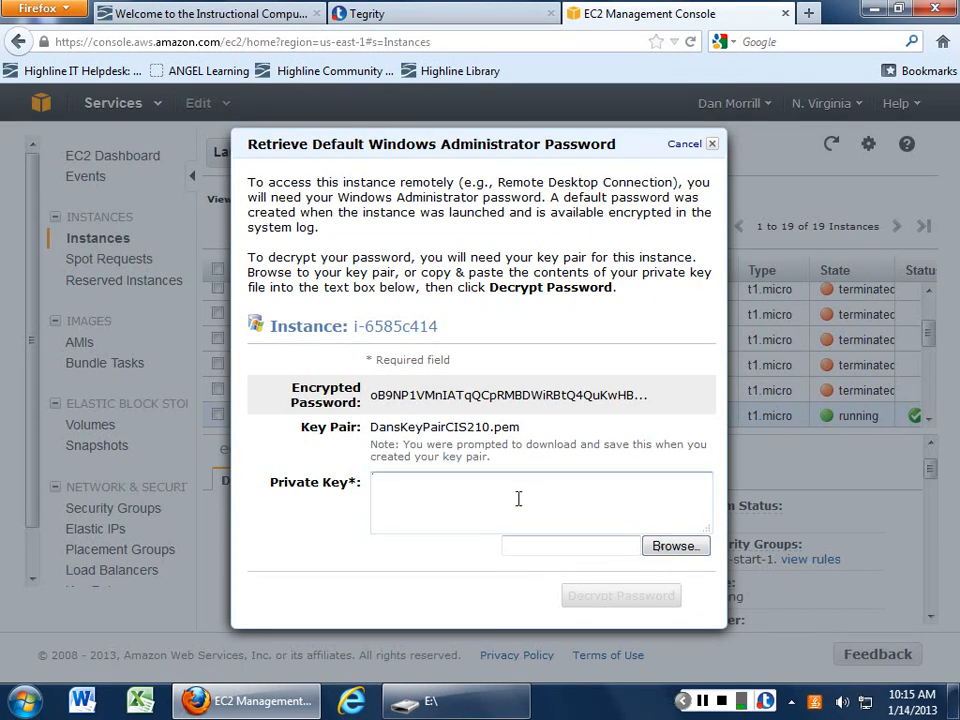
# - Load danprivatekey210.ppk from the KINGSTON (E:) drive into the private key field
pyautogui.click(667, 551)
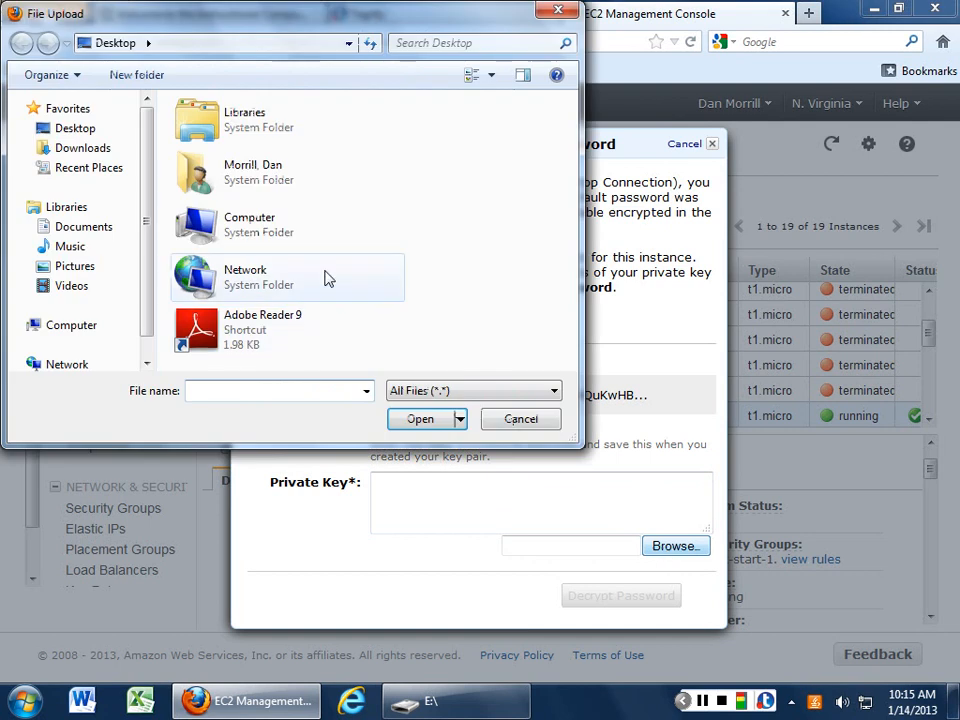
pyautogui.click(91, 327)
pyautogui.doubleClick(242, 276)
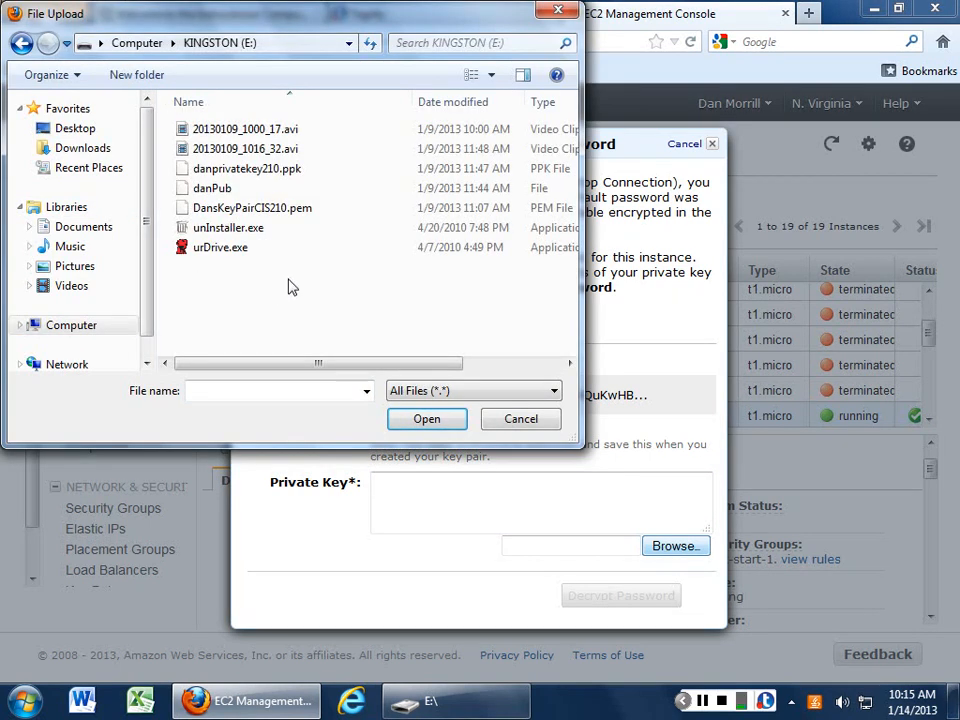
pyautogui.click(265, 172)
pyautogui.click(427, 418)
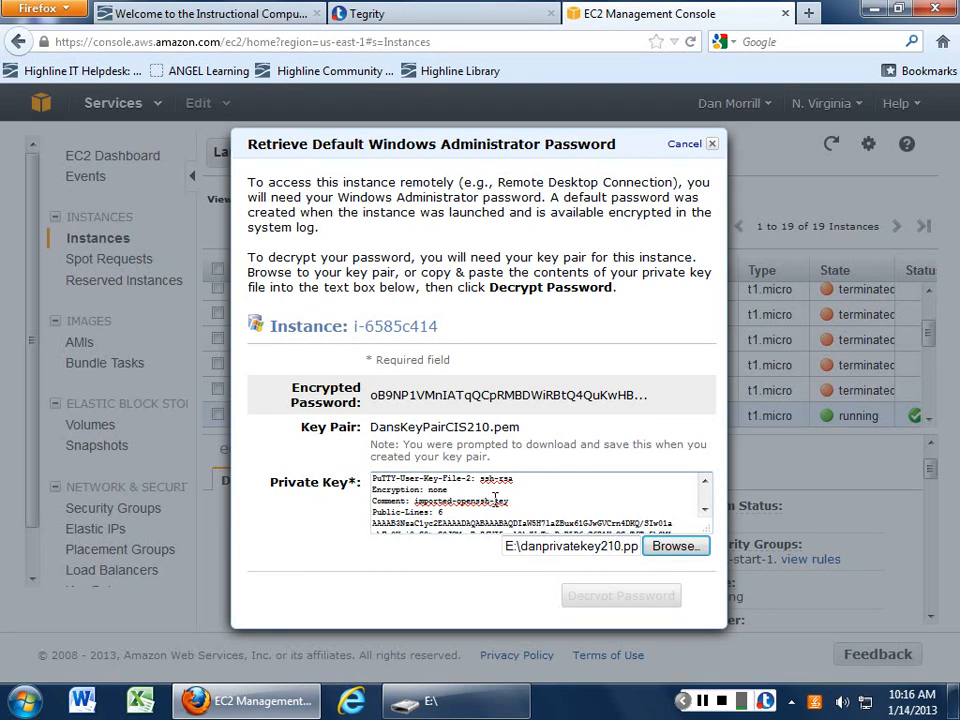
# - Look through the loaded private key text and delete its PuTTY header lines, down to the Public-Lines line
pyautogui.scroll(-3, 494, 497)
pyautogui.scroll(-3, 494, 497)
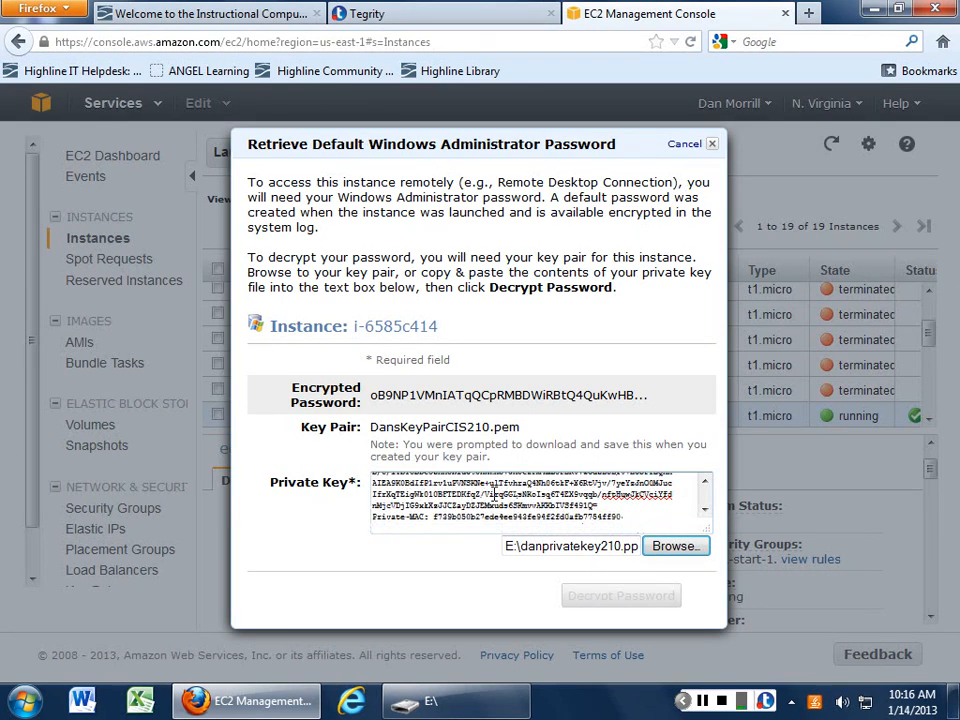
pyautogui.scroll(8, 497, 497)
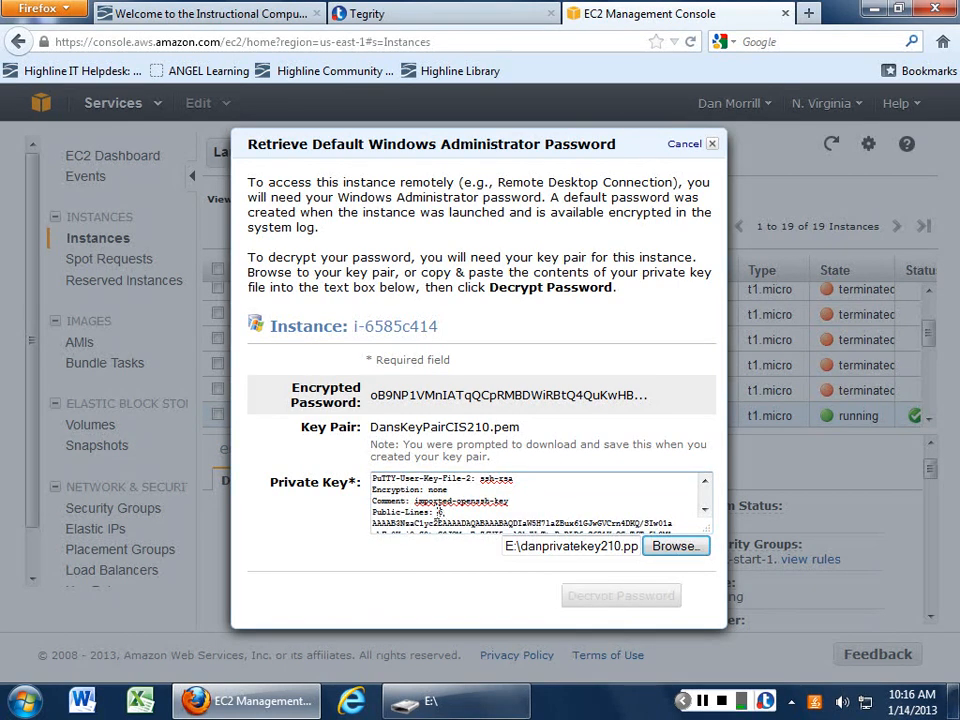
pyautogui.moveTo(487, 511); pyautogui.dragTo(374, 479)
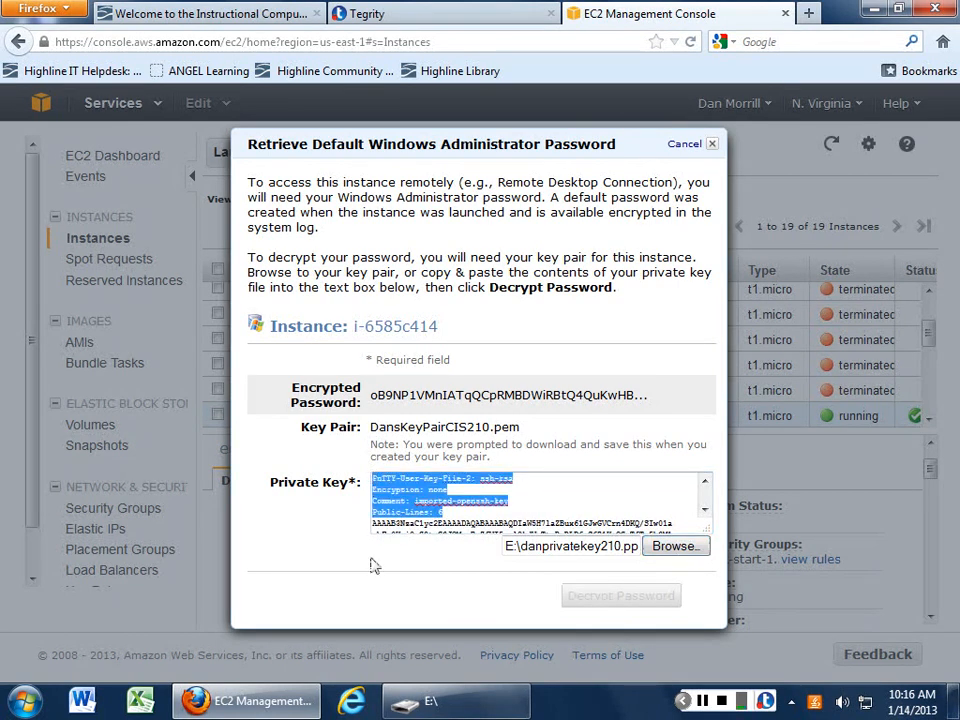
pyautogui.press('Delete')
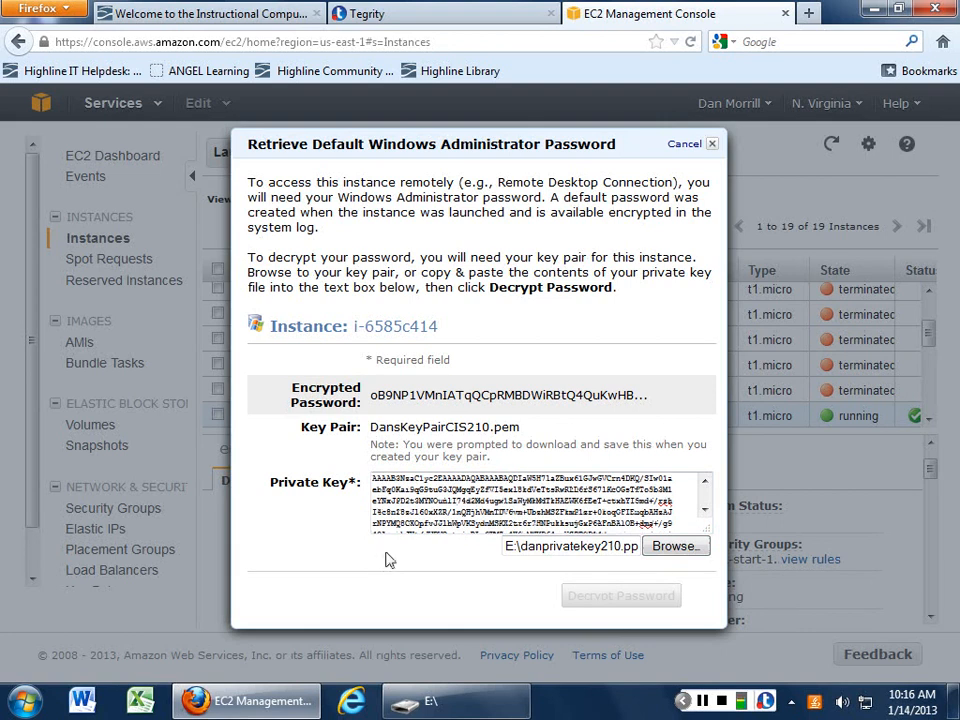
# - Delete all the remaining text from the private key field
pyautogui.scroll(-2, 463, 498)
pyautogui.scroll(1, 464, 497)
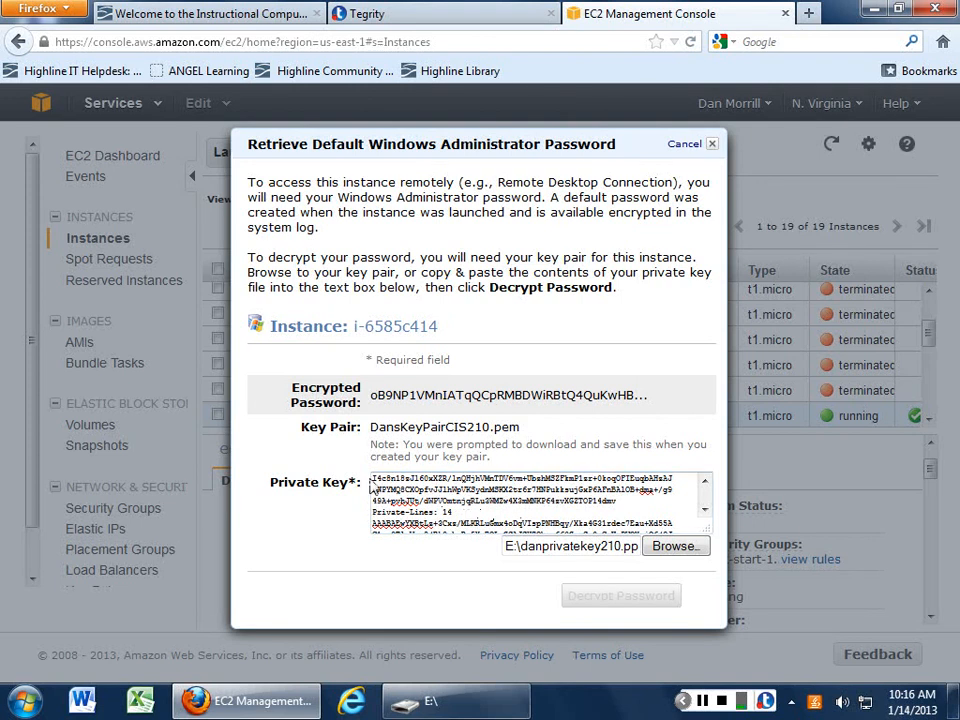
pyautogui.moveTo(374, 484); pyautogui.dragTo(637, 573)
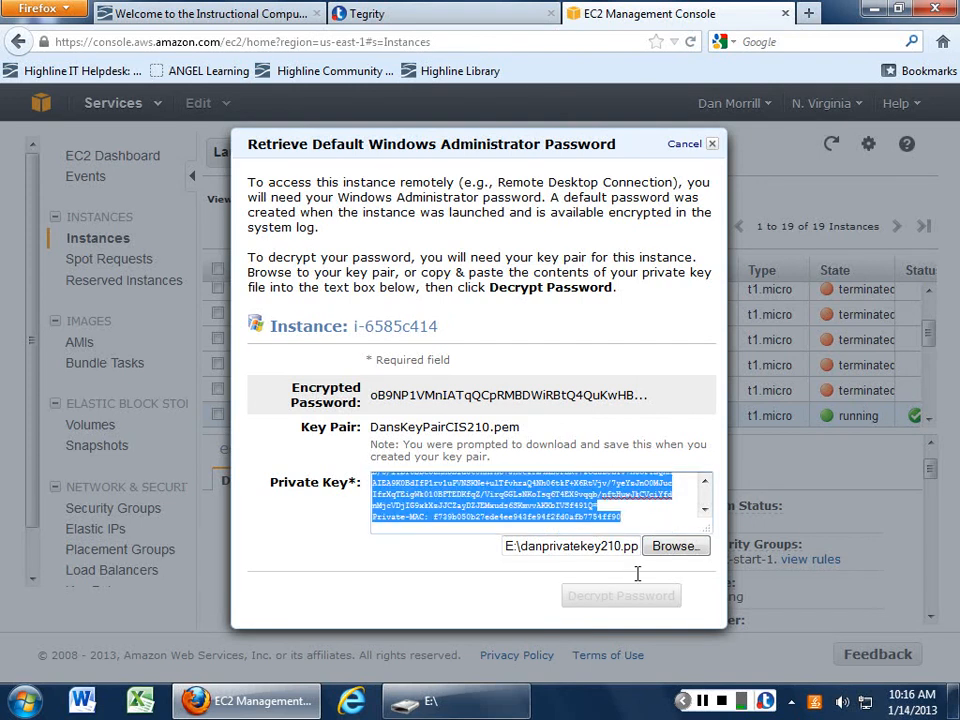
pyautogui.press('Delete')
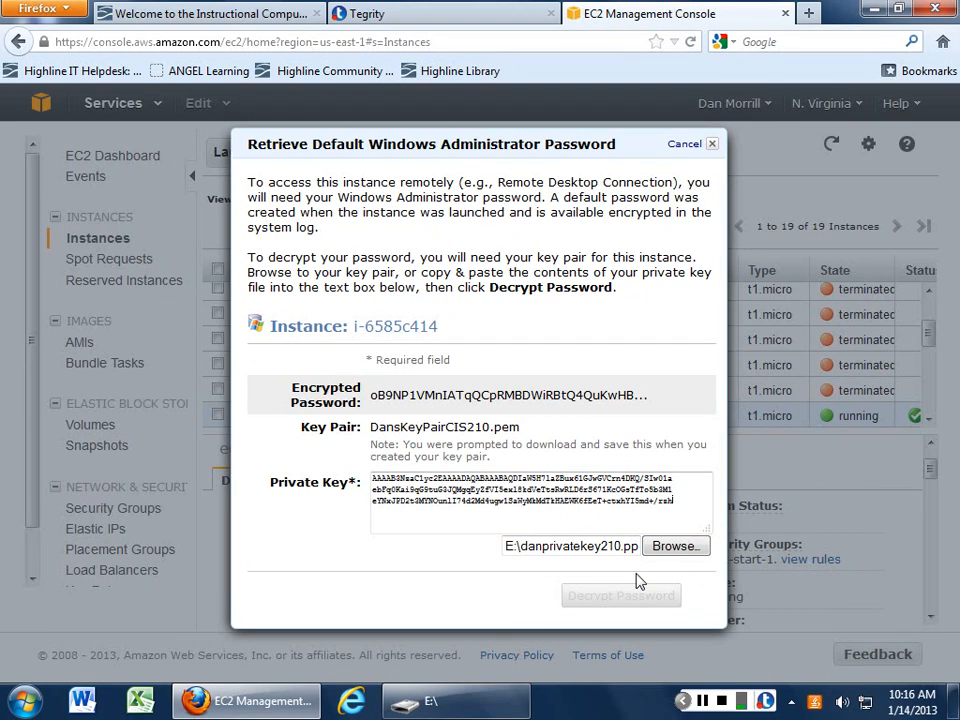
pyautogui.moveTo(696, 506); pyautogui.dragTo(304, 463)
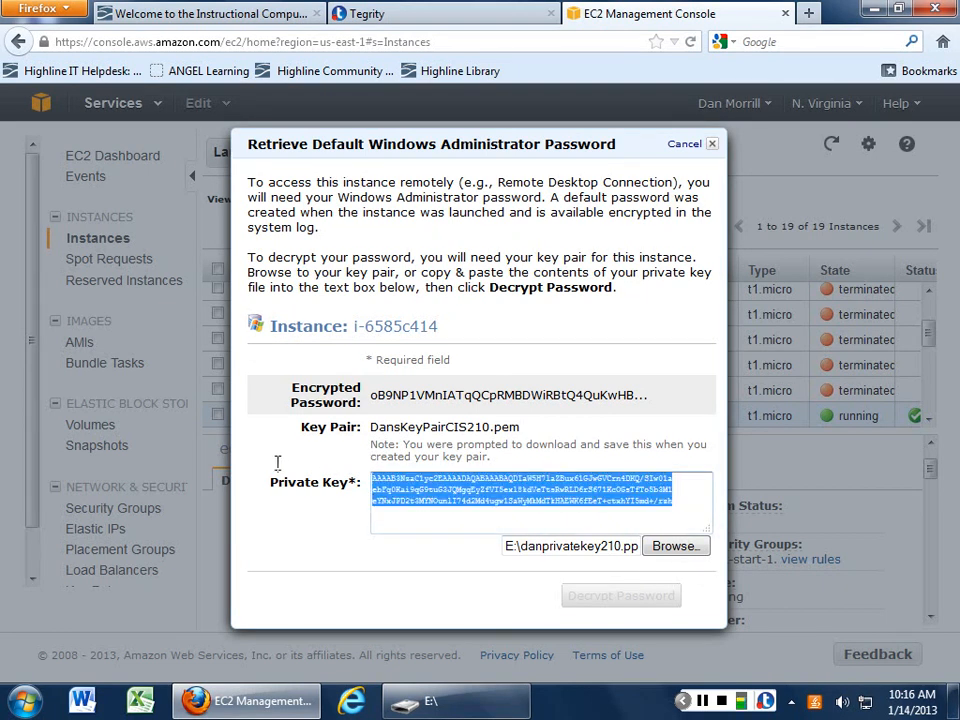
pyautogui.press('Delete')
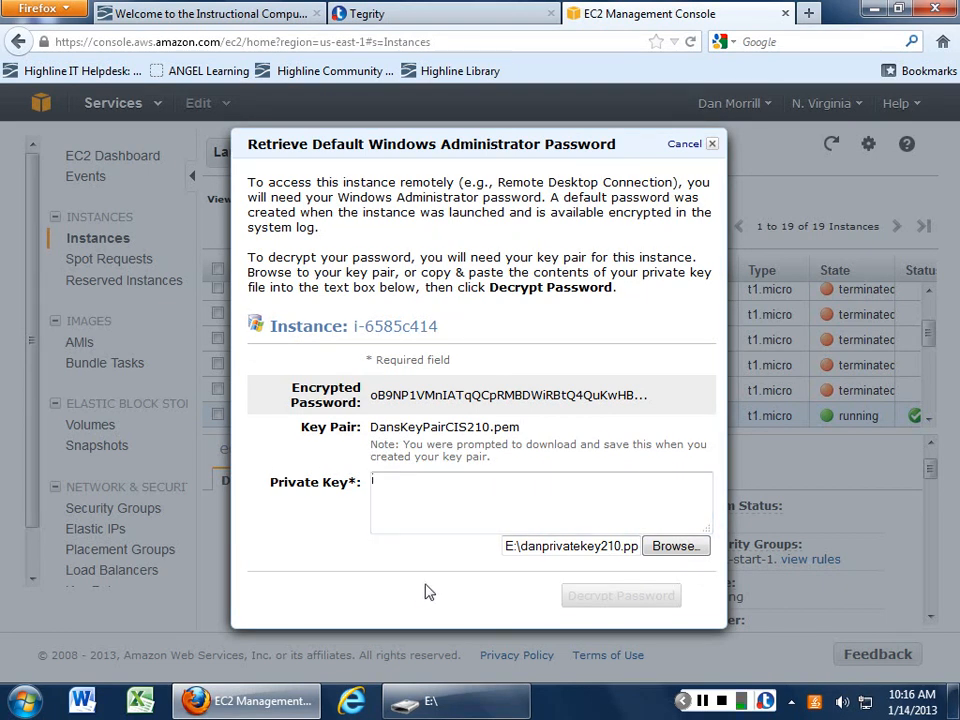
# - Open DansKeyPairCIS210.pem from the KINGSTON (E:) drive in Notepad, choosing the program from the installed programs
pyautogui.click(28, 702)
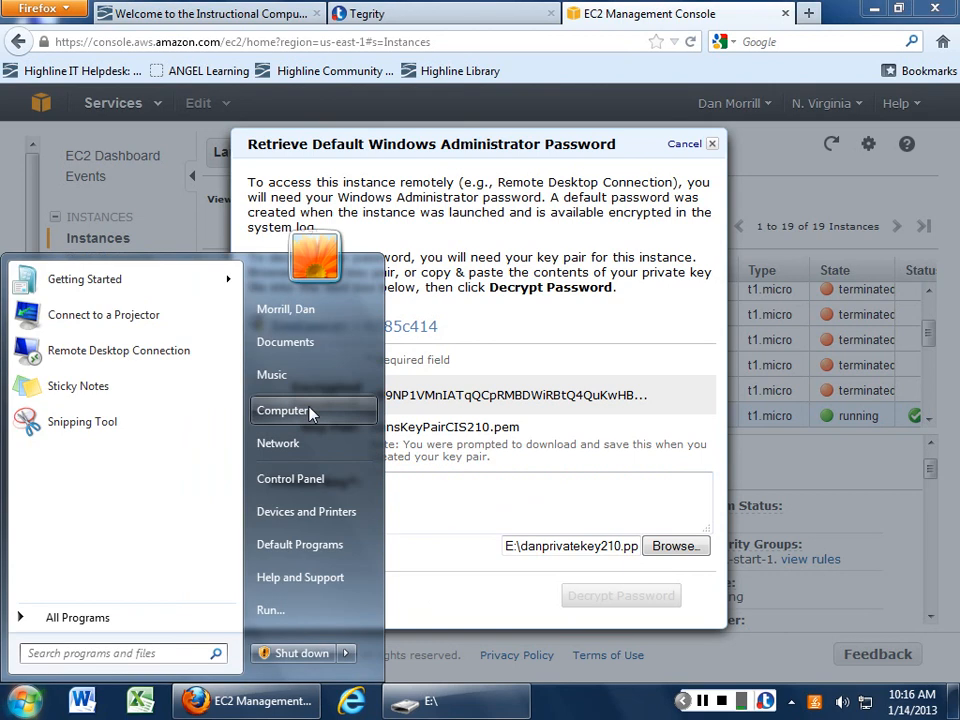
pyautogui.click(311, 412)
pyautogui.doubleClick(574, 222)
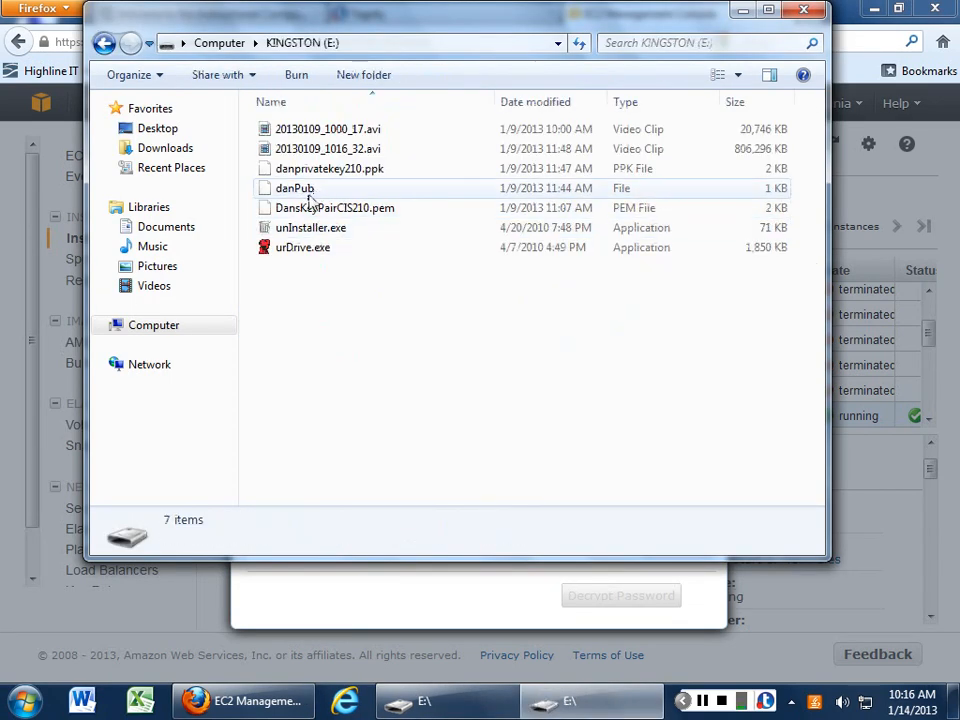
pyautogui.doubleClick(322, 213)
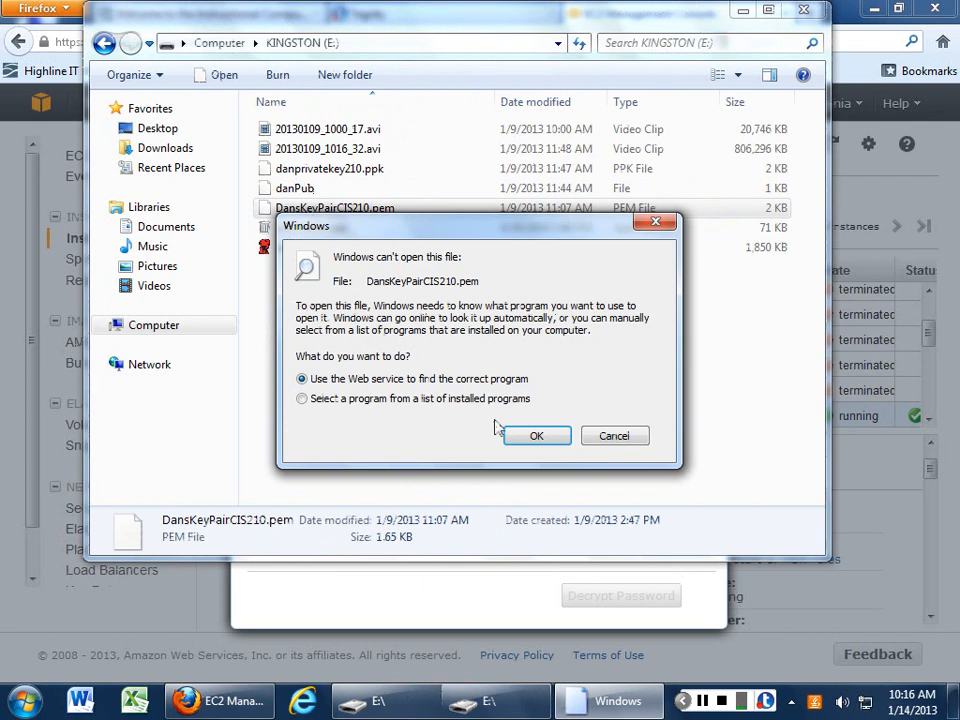
pyautogui.click(447, 405)
pyautogui.click(534, 437)
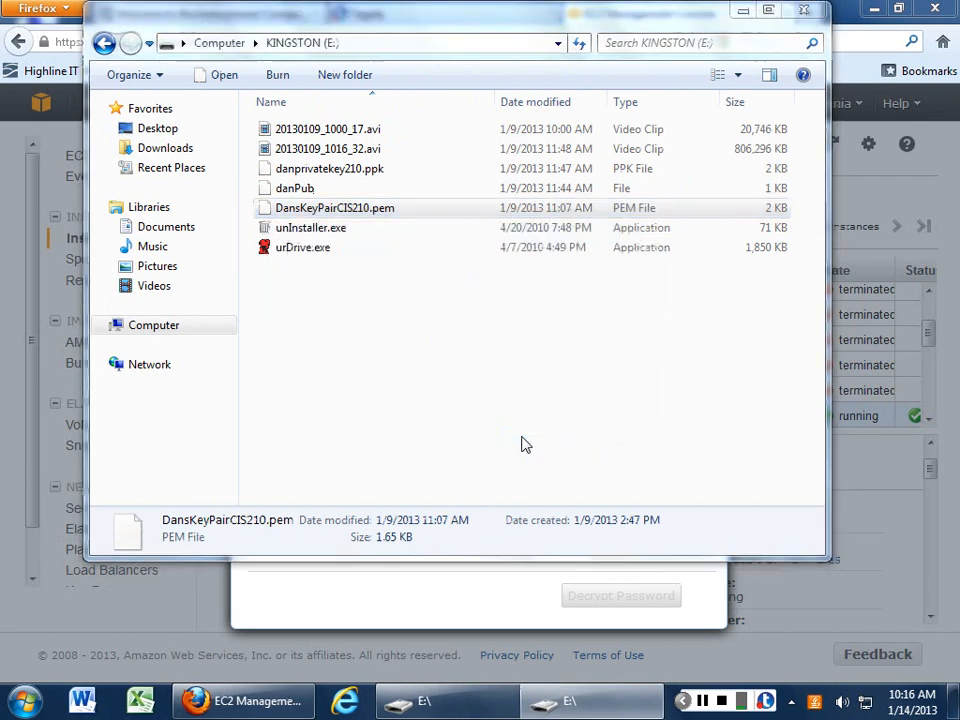
pyautogui.scroll(-1, 455, 262)
pyautogui.click(621, 538)
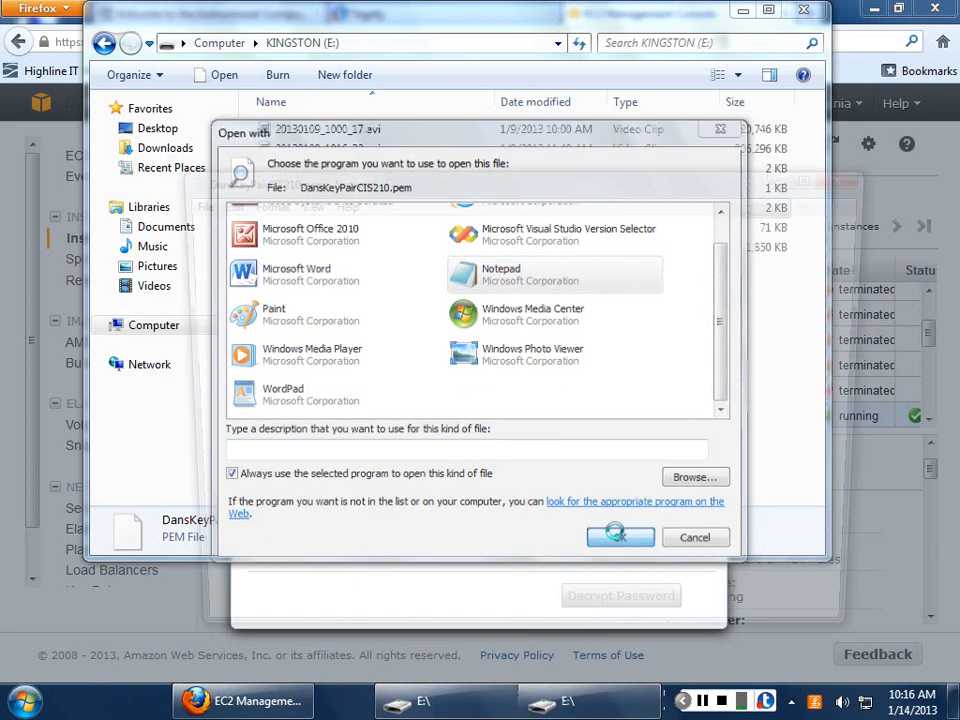
# - Copy the key body without its BEGIN and END lines from DansKeyPairCIS210.pem and paste it into the private key field
pyautogui.moveTo(714, 478); pyautogui.dragTo(175, 231)
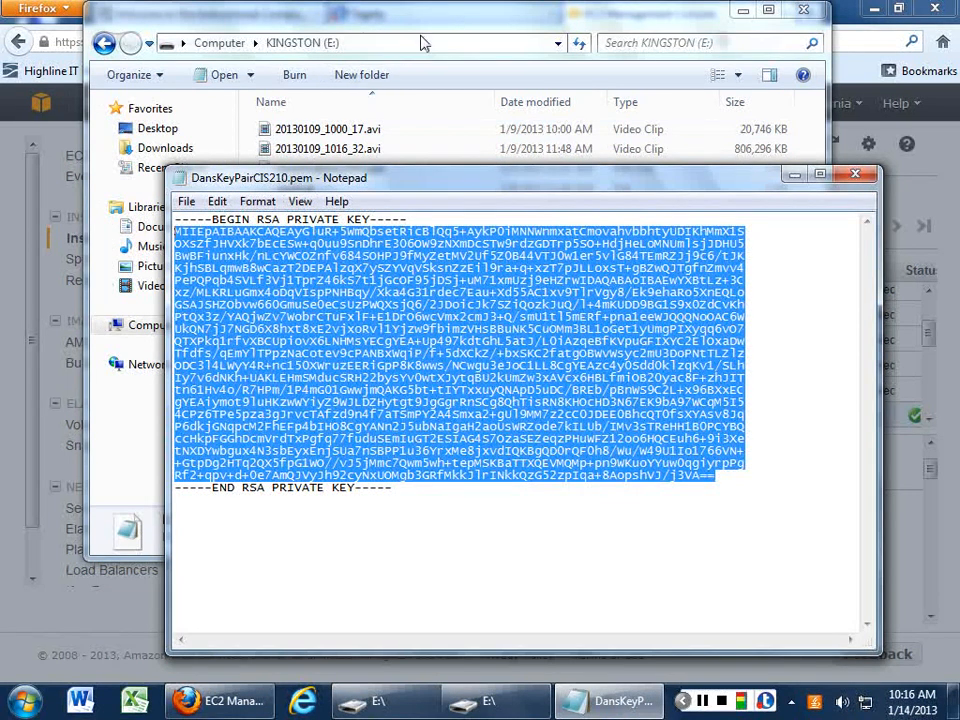
pyautogui.click(857, 83)
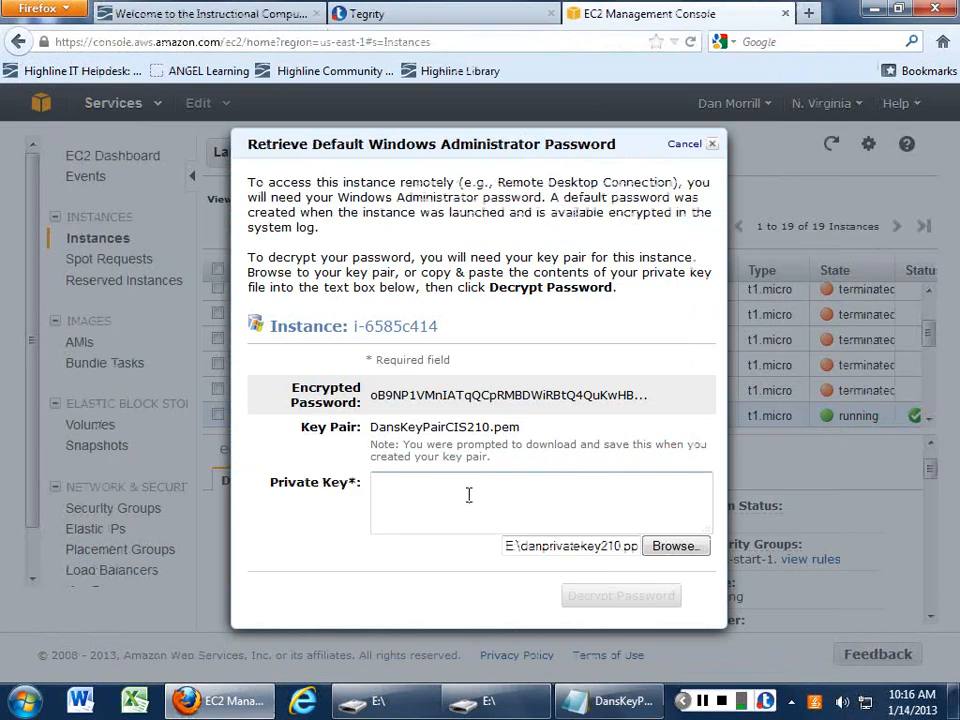
pyautogui.click(468, 501)
pyautogui.hotkey('ctrl', 'v')
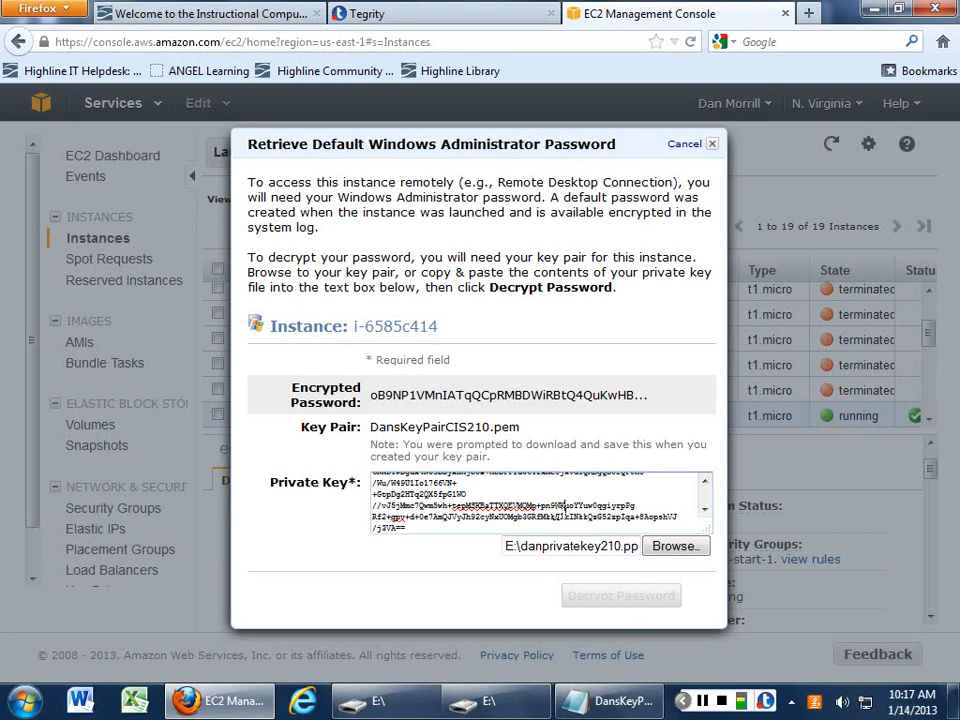
pyautogui.scroll(6, 563, 503)
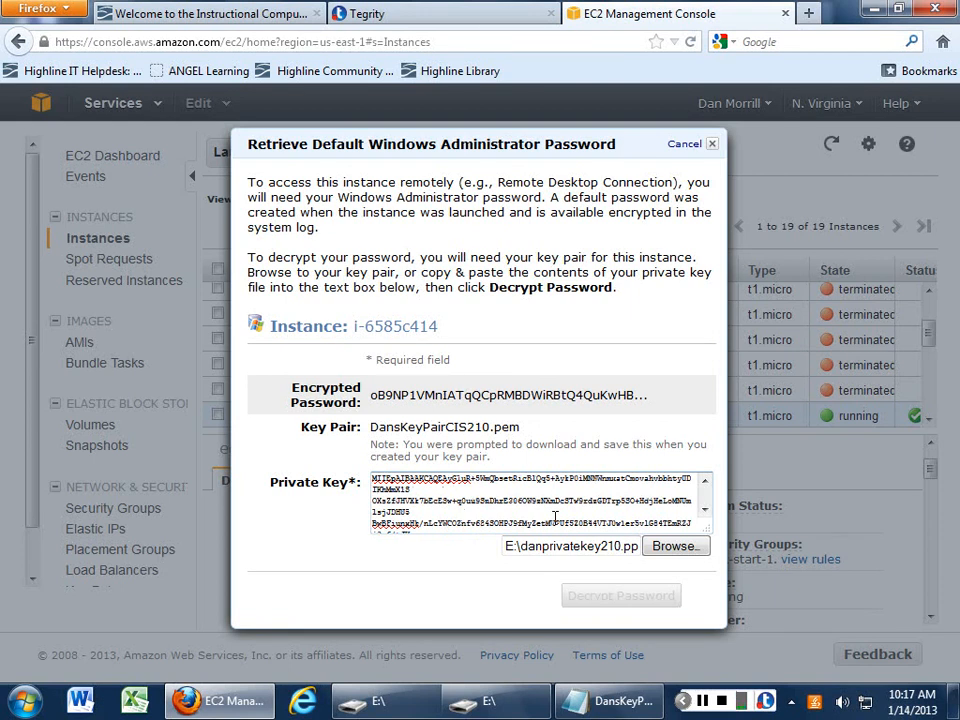
# - Load DansKeyPairCIS210.pem from the KINGSTON (E:) drive into the private key field and decrypt the administrator password
pyautogui.click(675, 547)
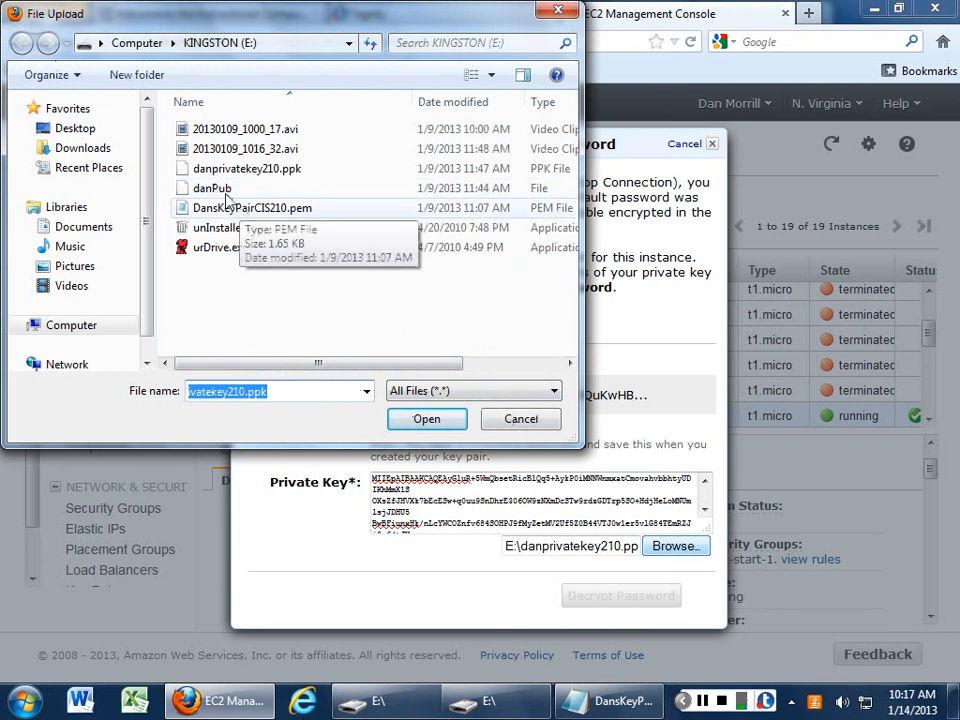
pyautogui.click(276, 206)
pyautogui.click(427, 418)
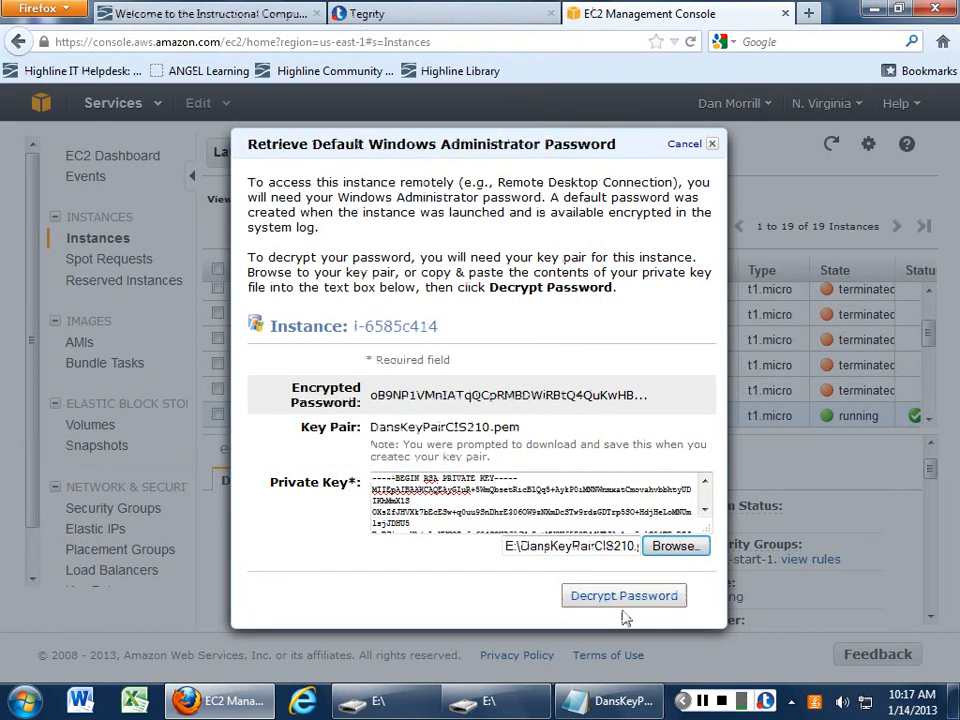
pyautogui.click(625, 597)
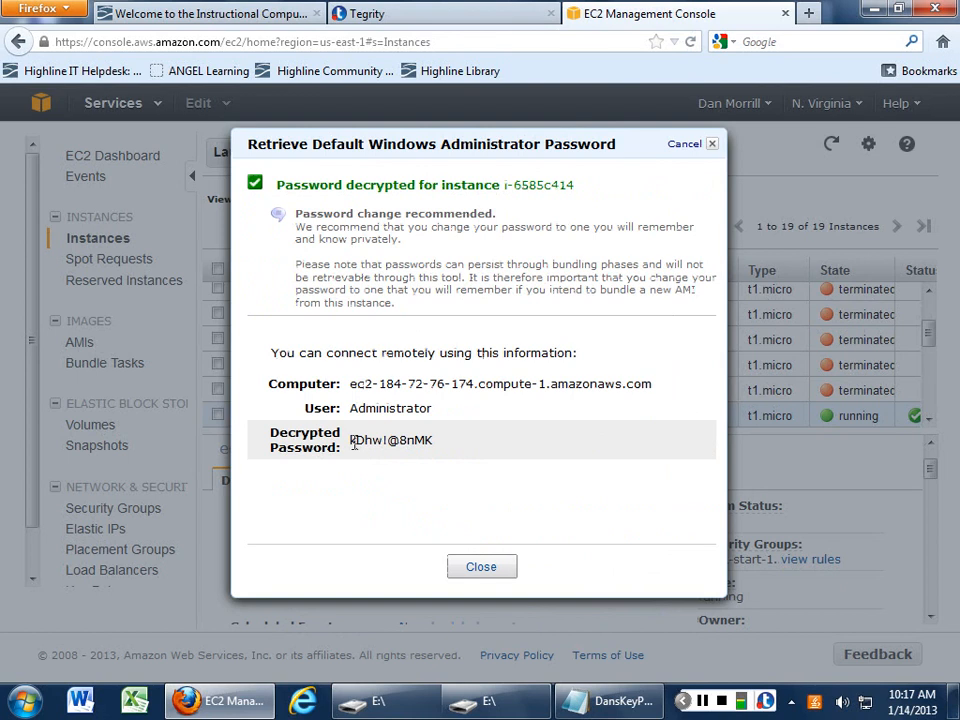
# - Copy the decrypted administrator password of instance i-6585c414
pyautogui.moveTo(351, 443); pyautogui.dragTo(436, 450)
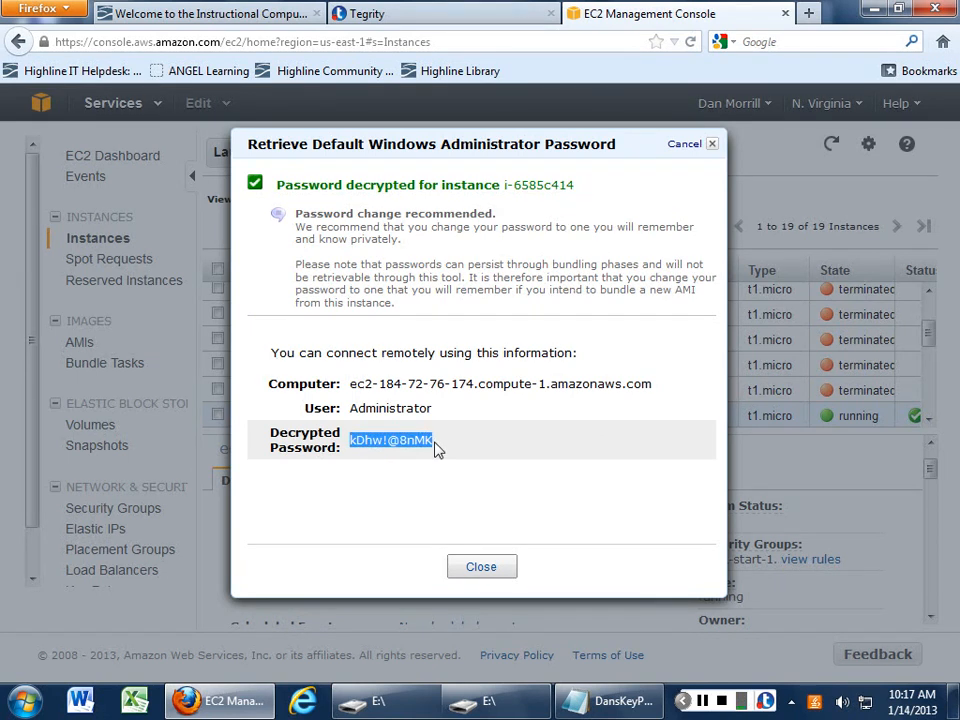
pyautogui.rightClick(438, 451)
pyautogui.click(450, 457)
pyautogui.click(25, 702)
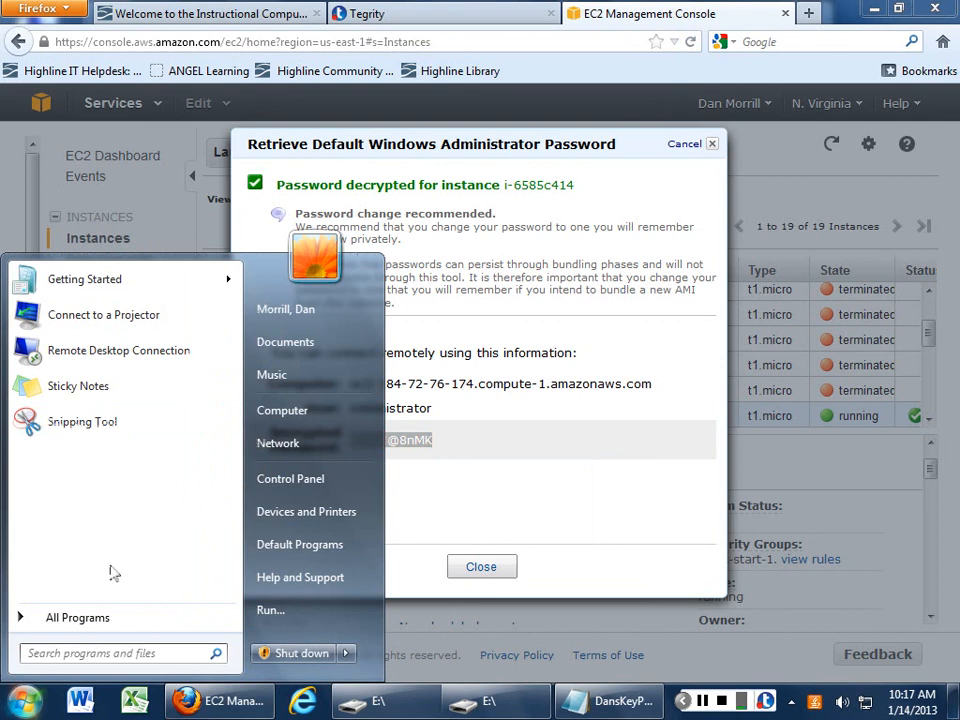
pyautogui.write('rdp')
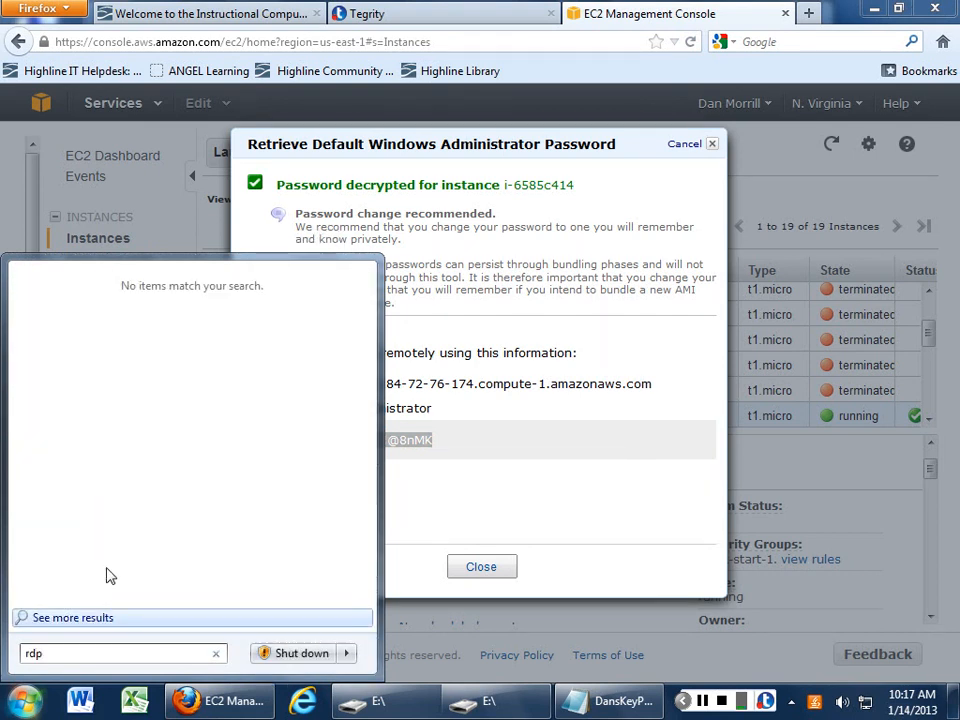
pyautogui.press('BackSpace')
pyautogui.press('BackSpace')
pyautogui.press('BackSpace')
pyautogui.write('remo')
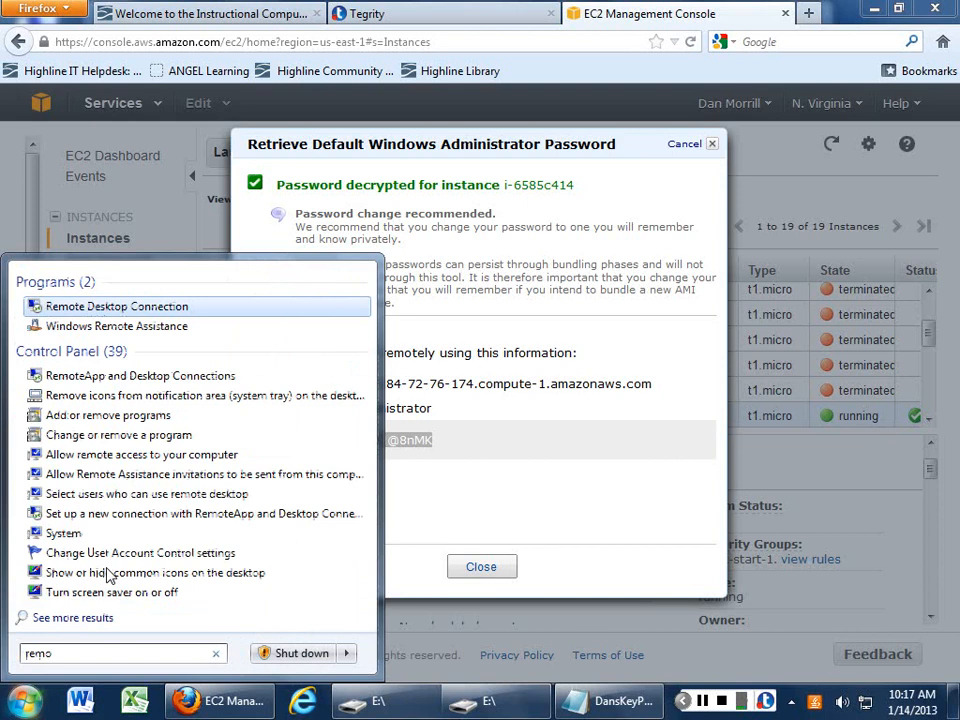
pyautogui.click(137, 378)
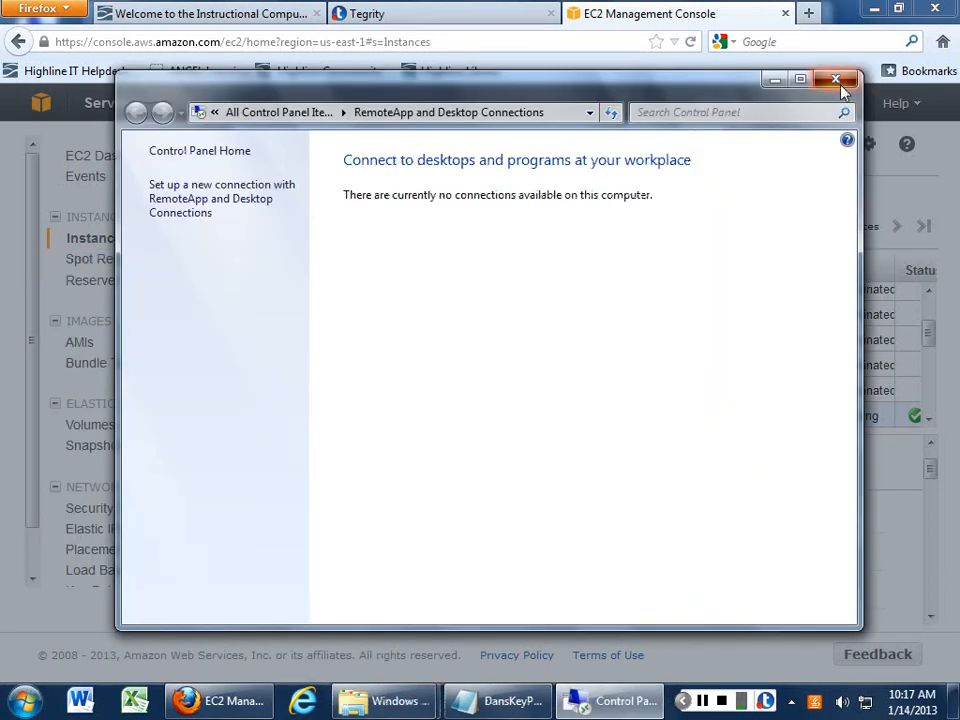
pyautogui.click(836, 79)
# - Search the installed programs for "remote" and open Remote Desktop Connection
pyautogui.click(27, 702)
pyautogui.write('re')
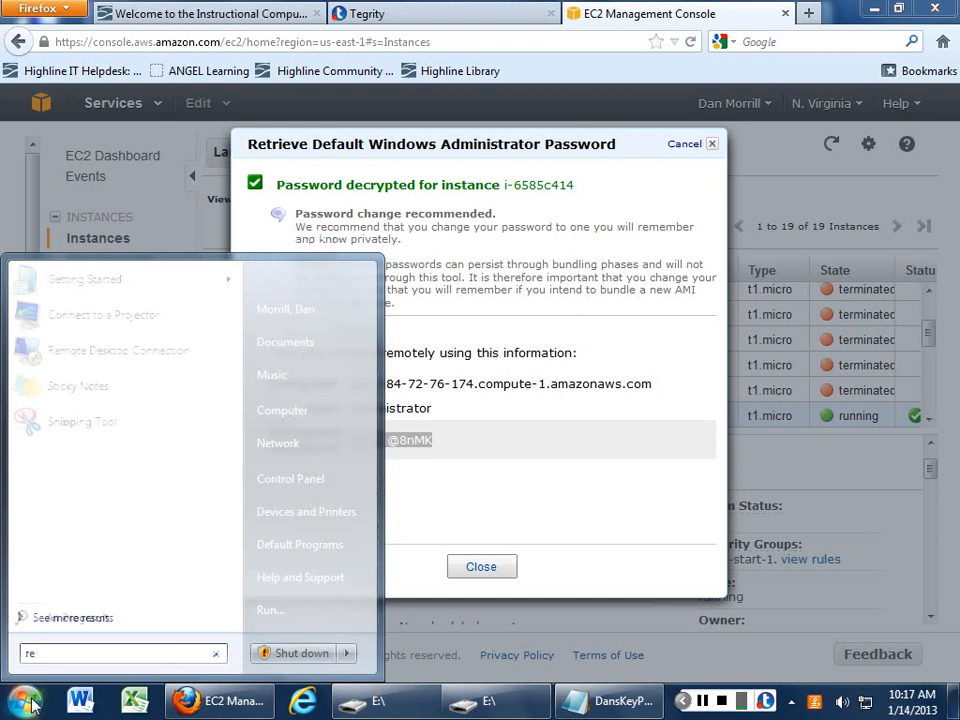
pyautogui.write('mote')
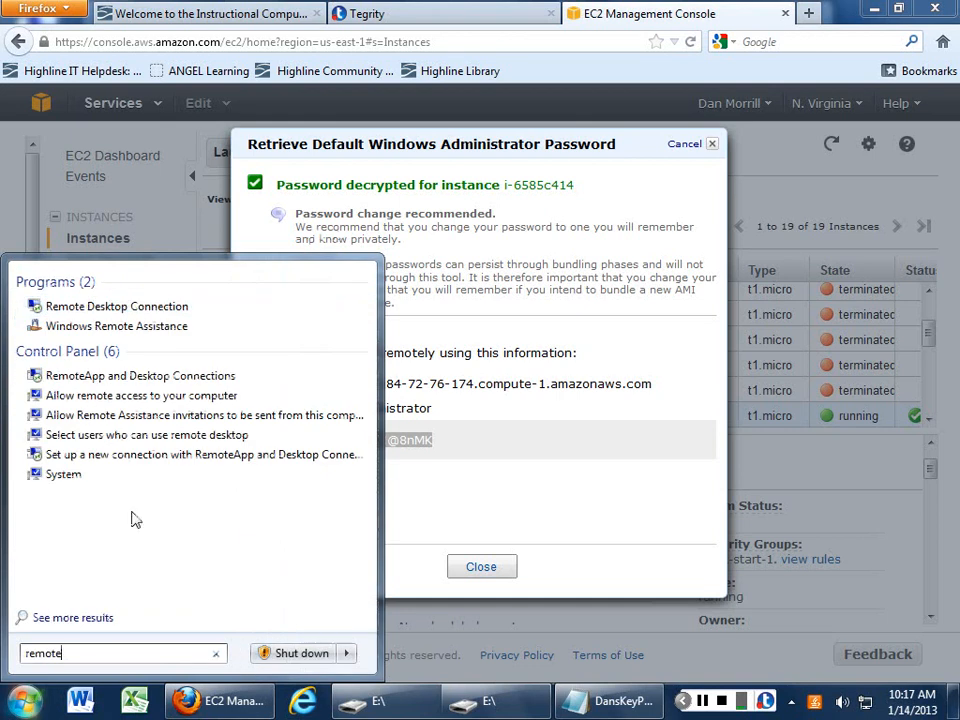
pyautogui.click(117, 306)
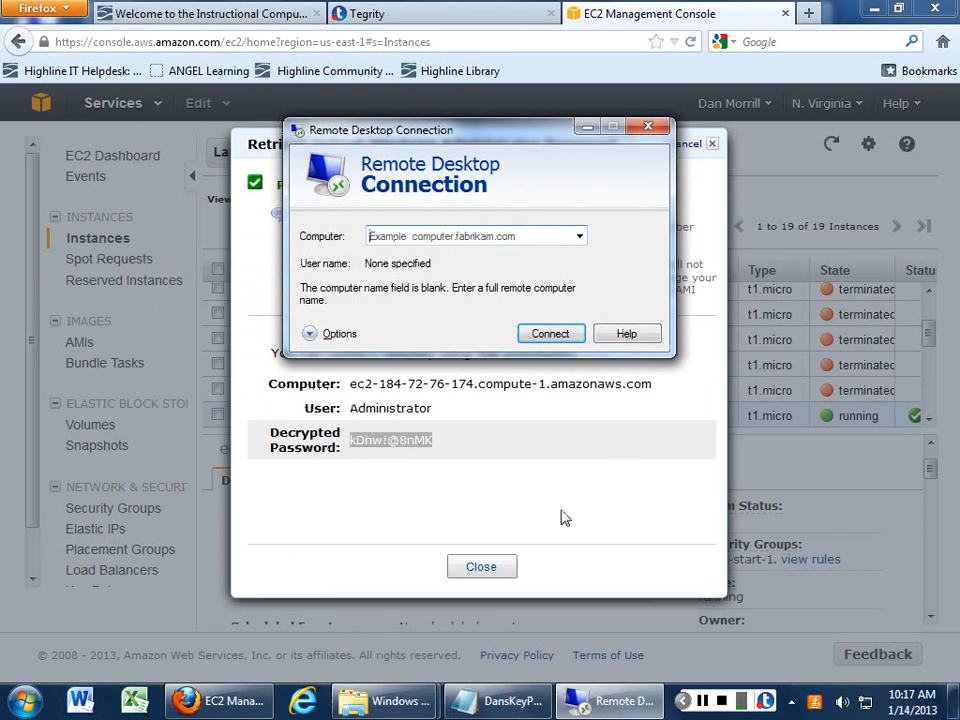
# - Close the DansKeyPairCIS210.pem text and paste the decrypted administrator password into a new blank Notepad document
pyautogui.click(537, 706)
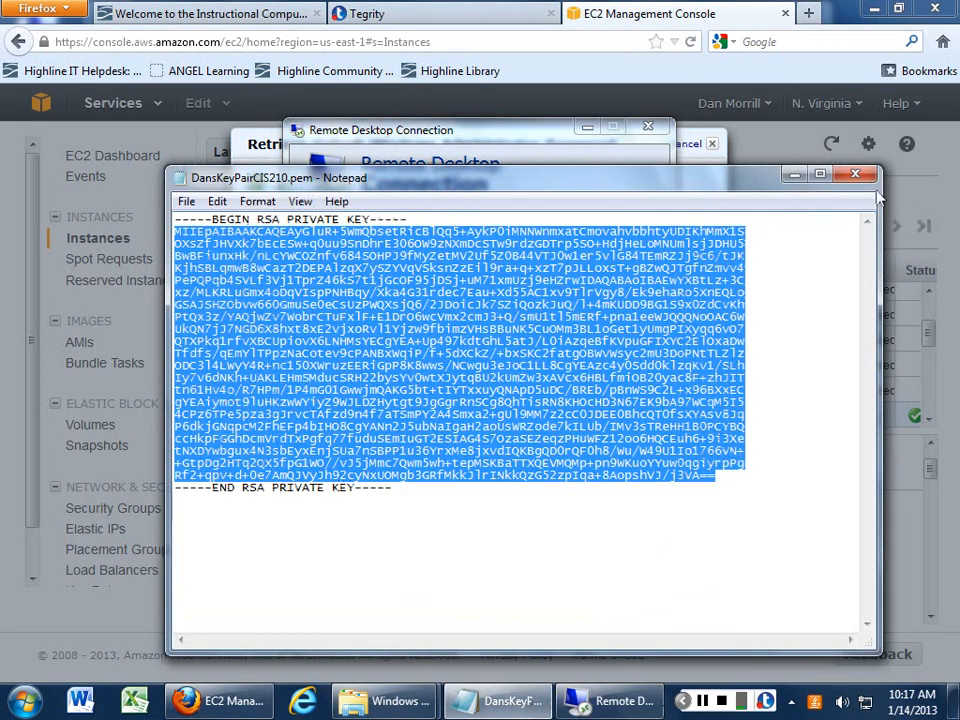
pyautogui.click(855, 174)
pyautogui.click(25, 700)
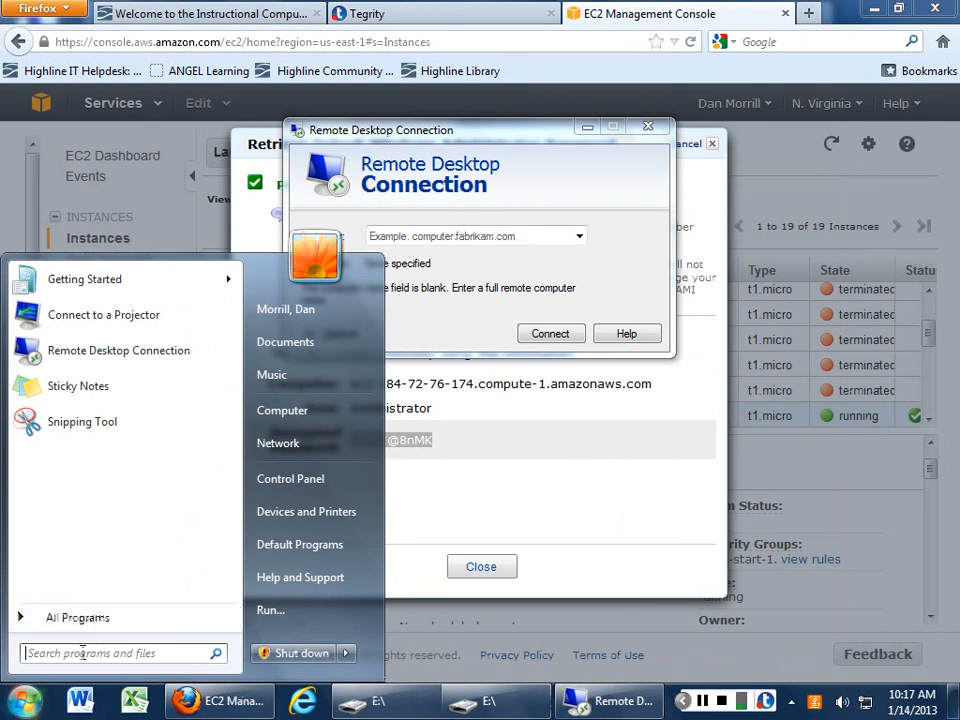
pyautogui.write('notepad')
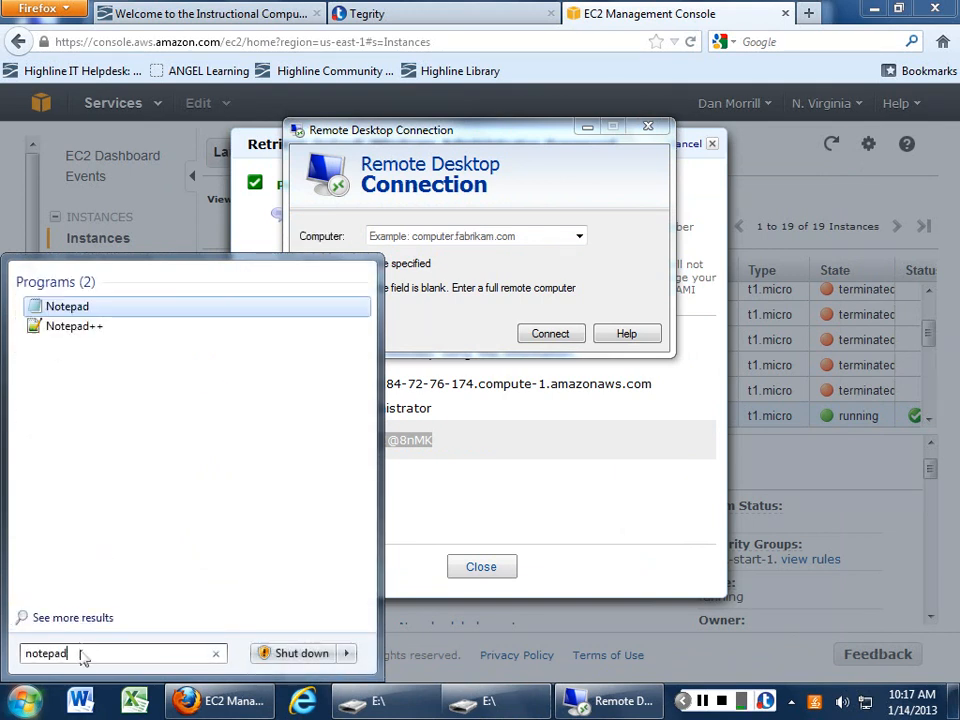
pyautogui.press('Return')
pyautogui.hotkey('ctrl', 'v')
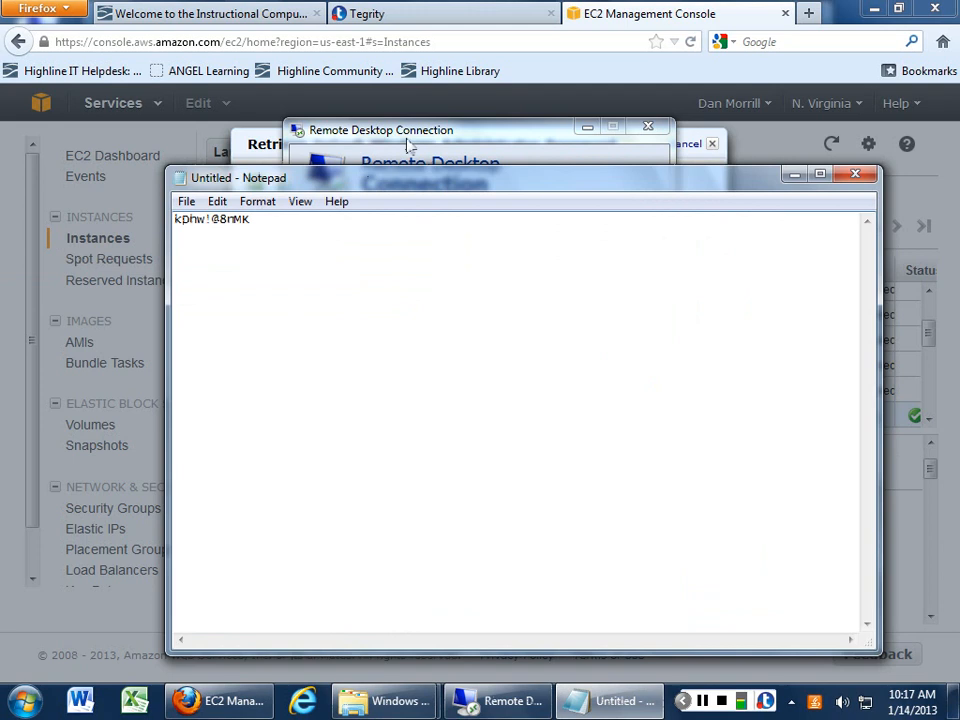
# - Copy the instance's computer address ec2-184-72-76-174.compute-1.amazonaws.com into Remote Desktop Connection and connect to it
pyautogui.click(310, 130)
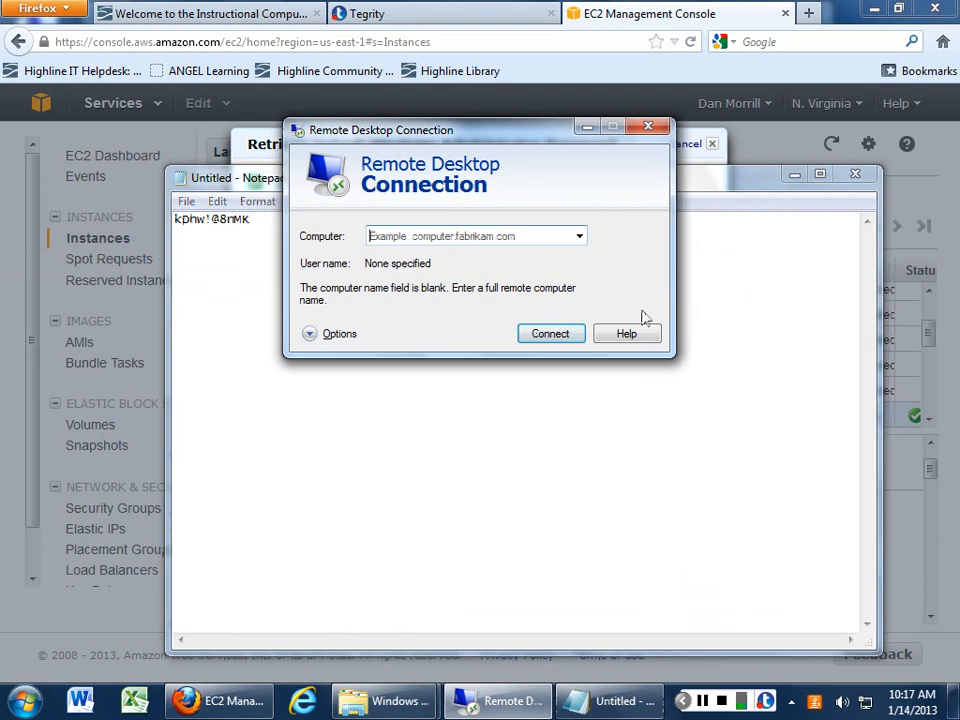
pyautogui.click(508, 66)
pyautogui.moveTo(654, 384); pyautogui.dragTo(350, 392)
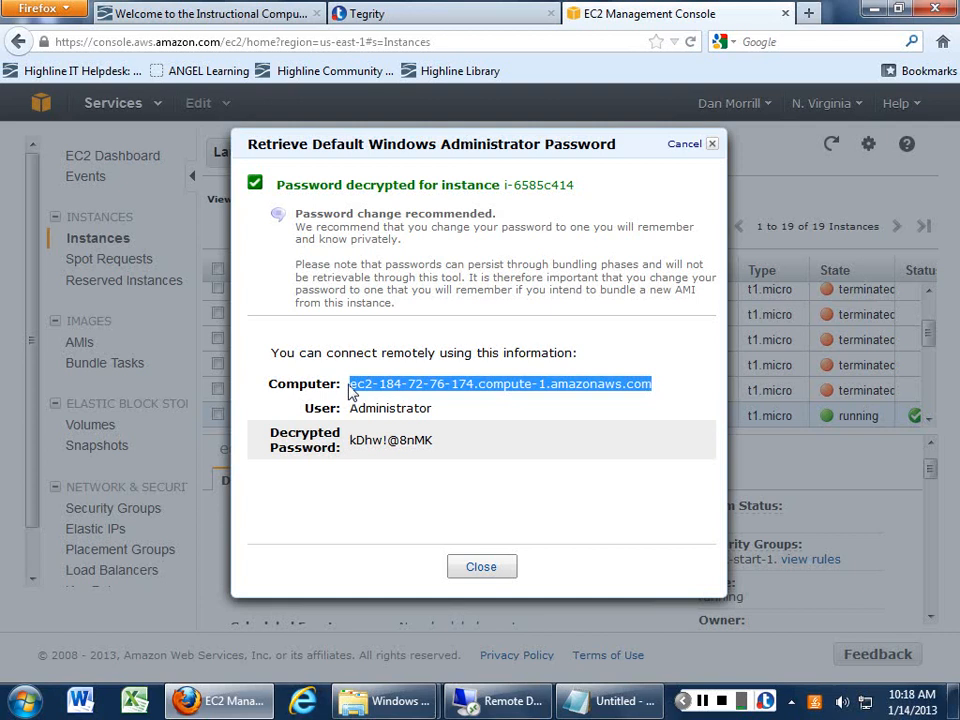
pyautogui.click(500, 700)
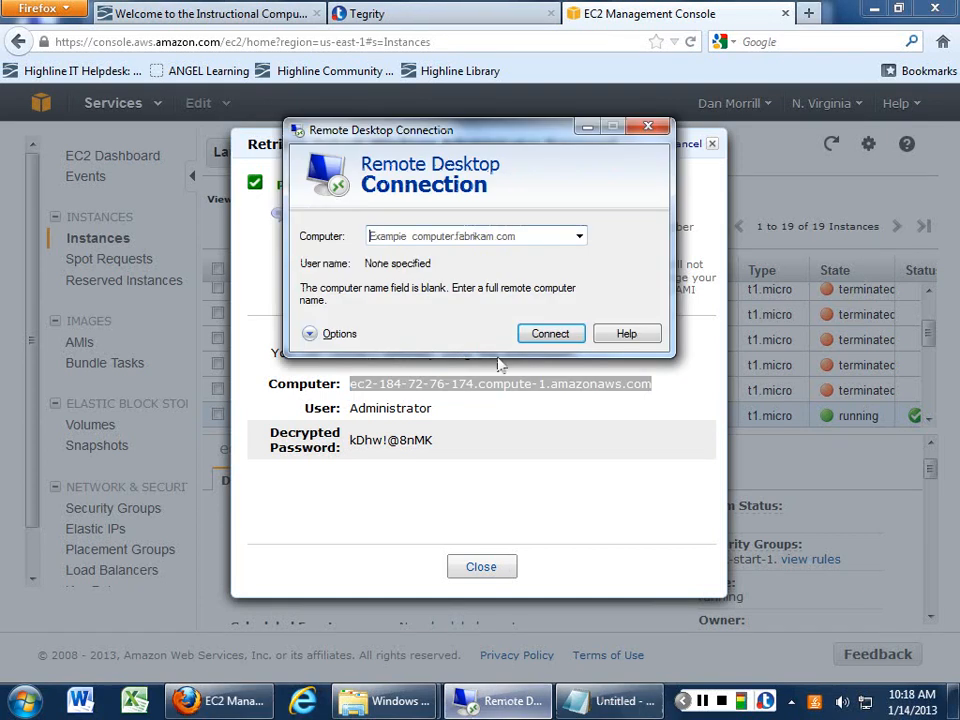
pyautogui.hotkey('ctrl', 'v')
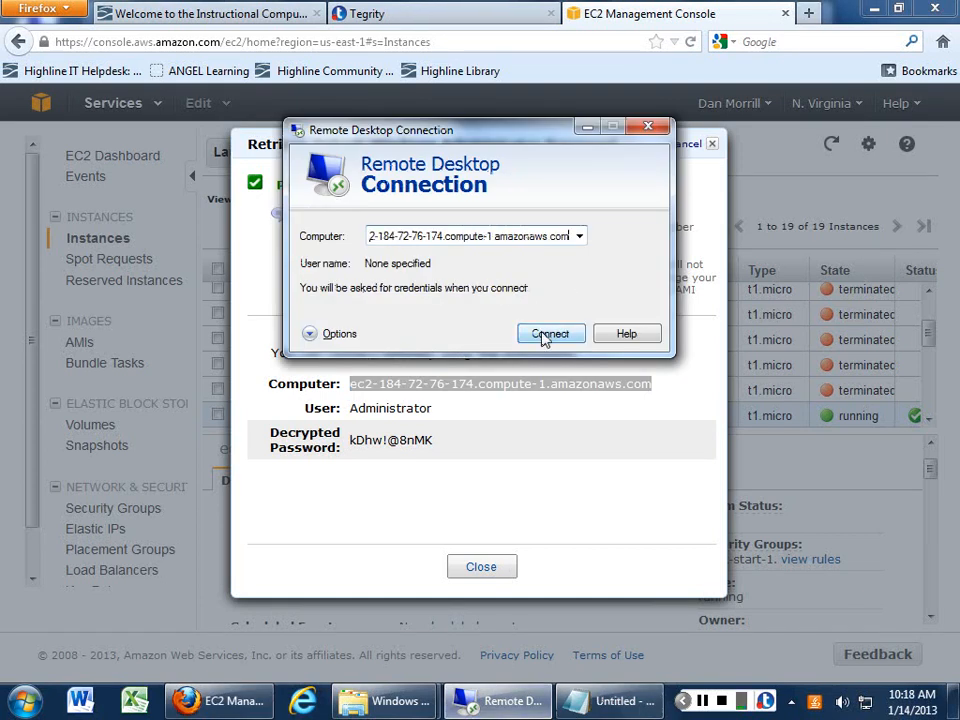
pyautogui.click(547, 336)
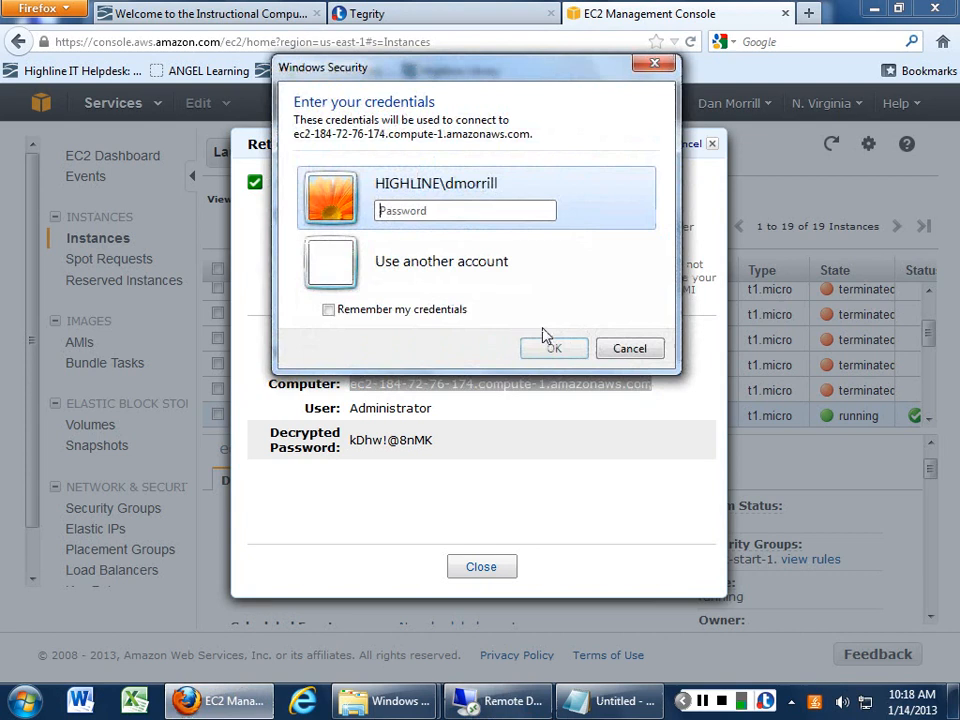
# - Try to sign in with another account, using the user name administrator and the decrypted password copied from Notepad
pyautogui.click(435, 264)
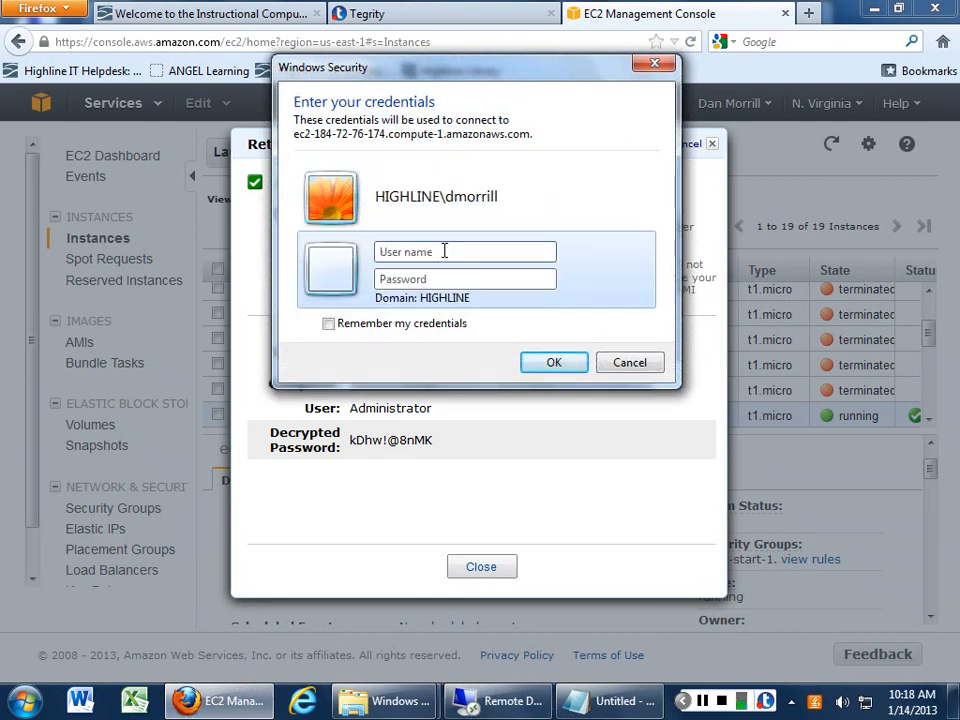
pyautogui.write('administrator')
pyautogui.click(629, 702)
pyautogui.moveTo(266, 220); pyautogui.dragTo(107, 216)
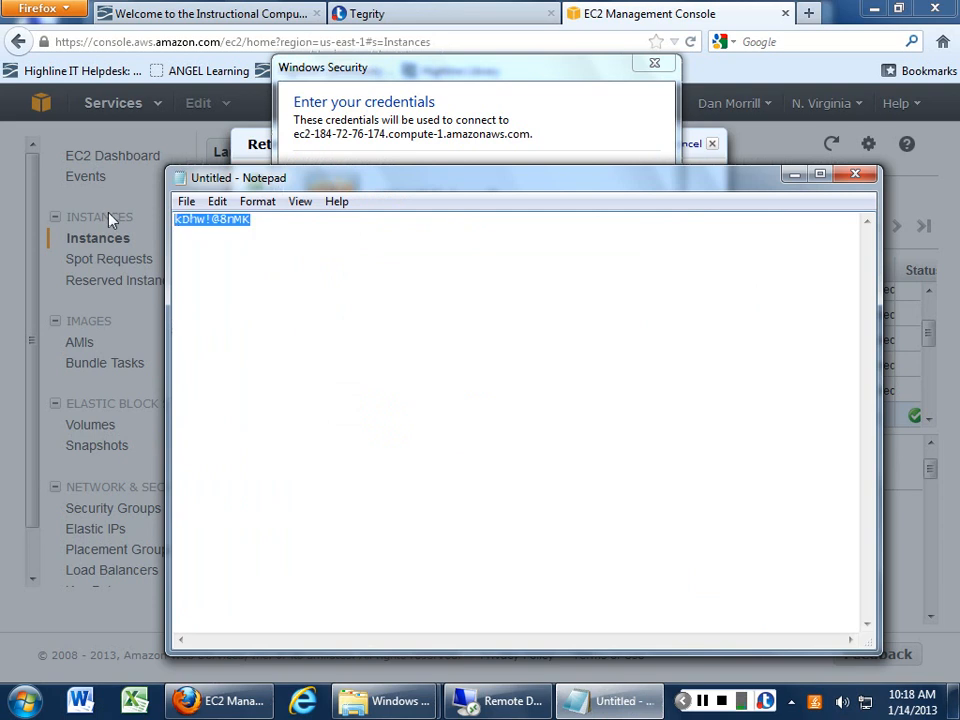
pyautogui.click(504, 86)
pyautogui.click(482, 279)
pyautogui.hotkey('ctrl', 'v')
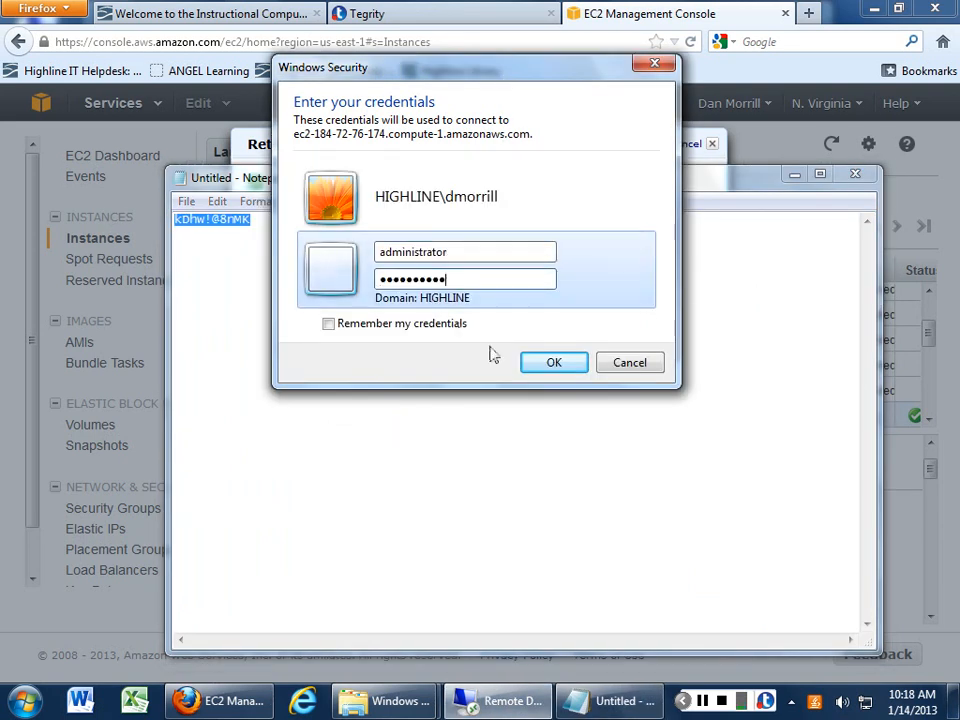
pyautogui.click(553, 362)
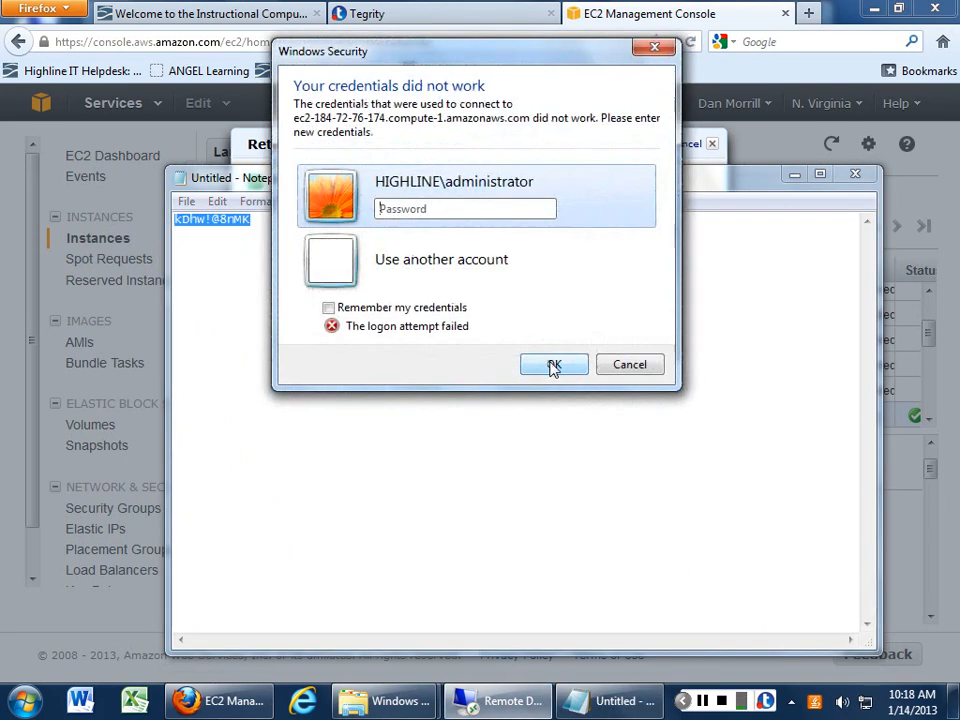
pyautogui.click(404, 272)
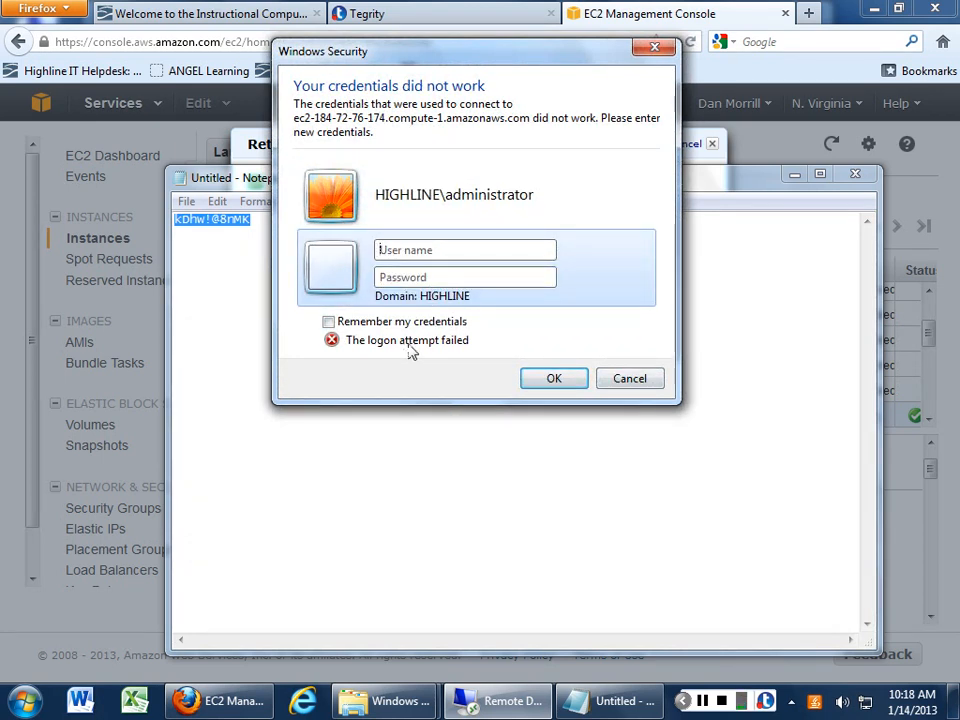
pyautogui.click(445, 252)
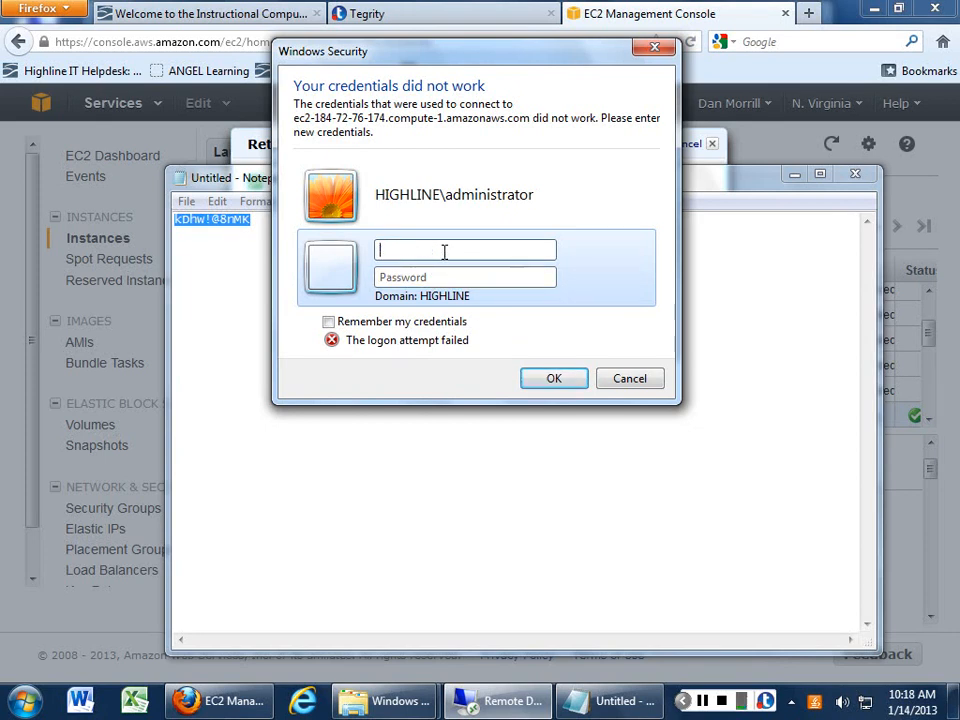
pyautogui.click(630, 378)
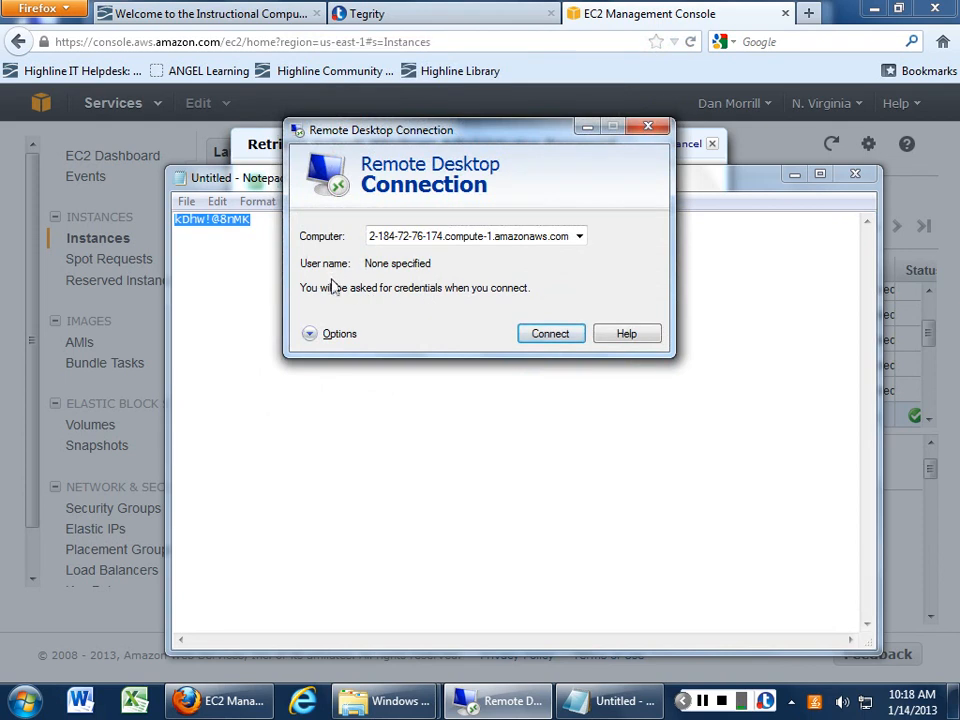
# - Show the Remote Desktop connection options and set the user name to administrator
pyautogui.click(309, 334)
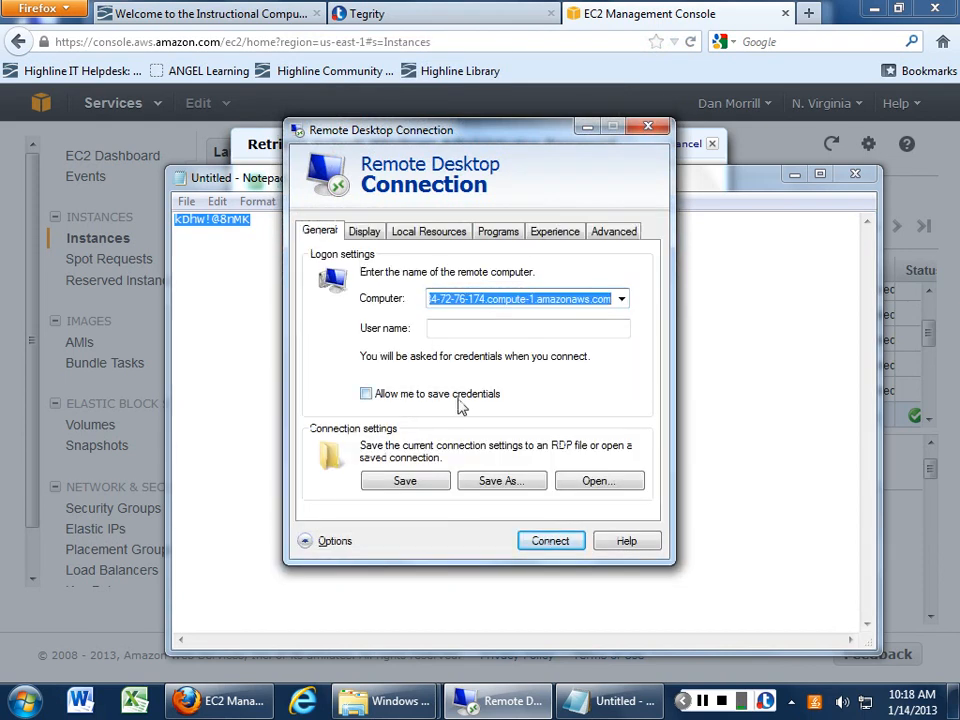
pyautogui.click(432, 328)
pyautogui.write('administrator')
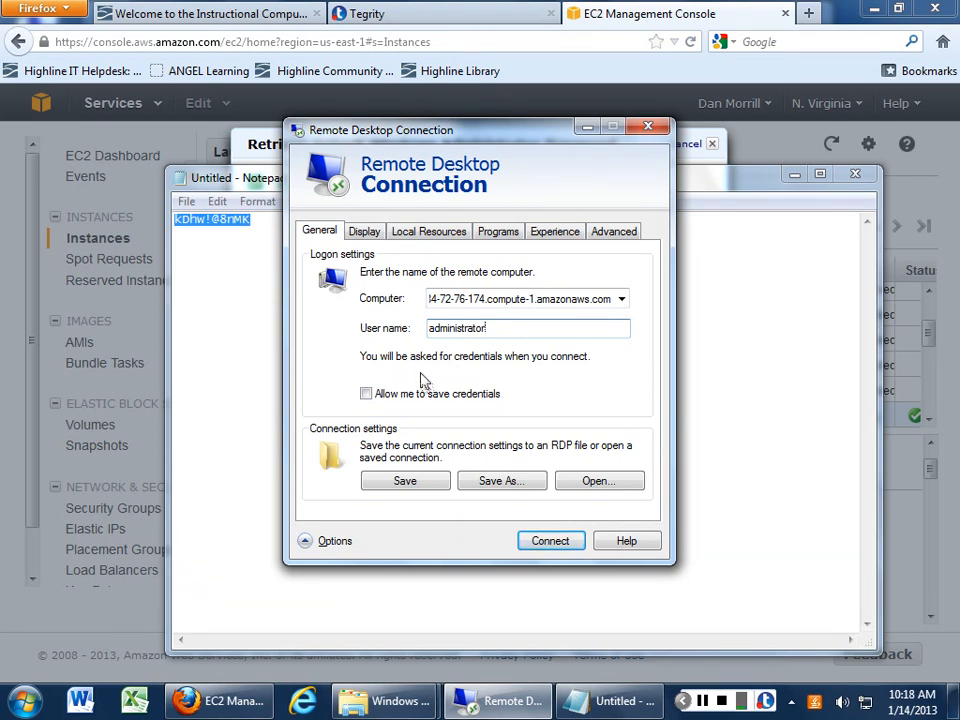
# - Look through the display, local resources, programs, experience and advanced connection settings, and return to the general settings
pyautogui.click(364, 231)
pyautogui.click(427, 236)
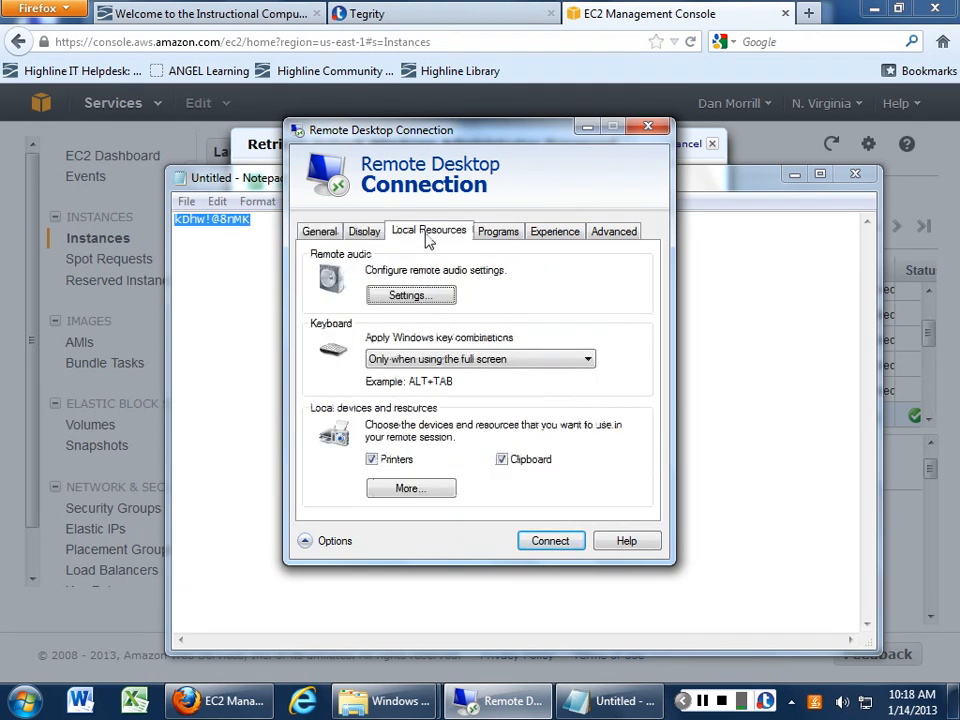
pyautogui.click(500, 234)
pyautogui.click(553, 234)
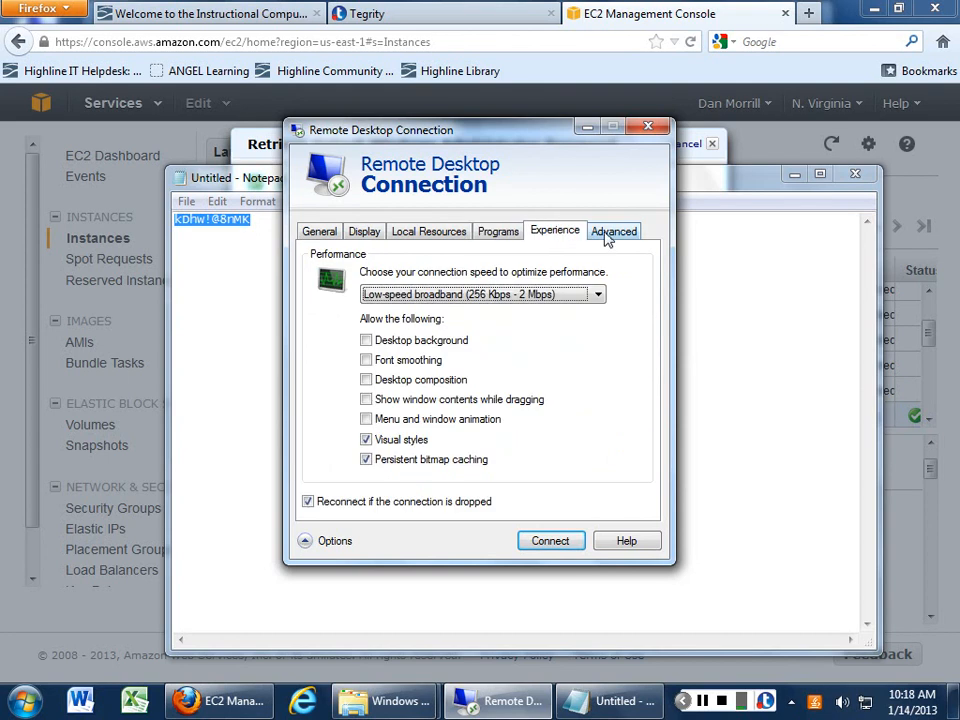
pyautogui.click(606, 234)
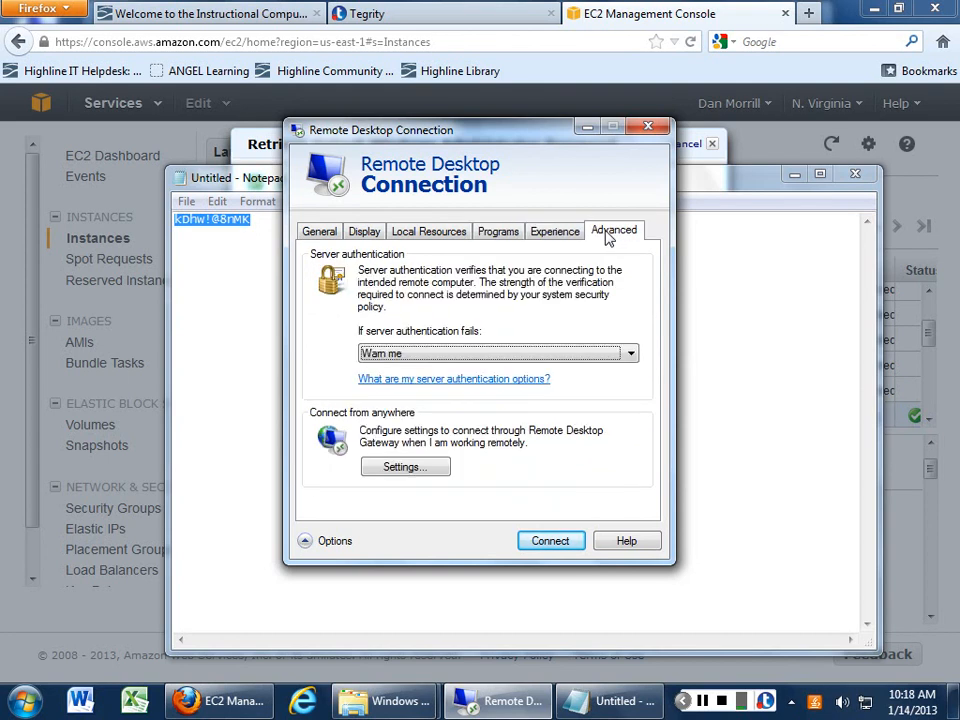
pyautogui.click(321, 233)
# - Connect to the instance with the pasted administrator password and accept the unverified certificate
pyautogui.click(551, 543)
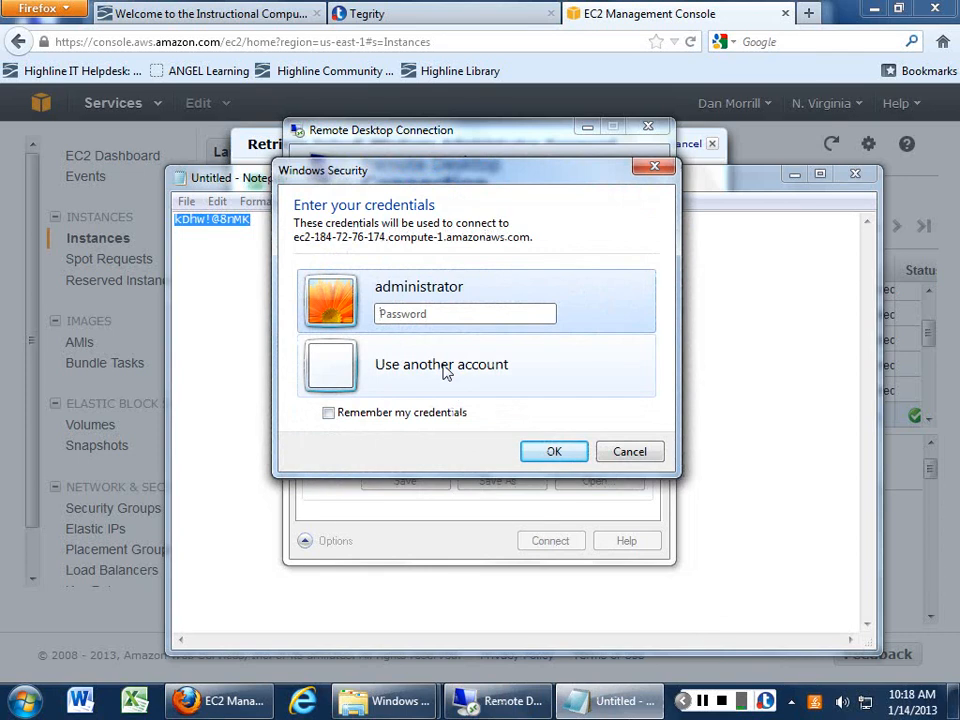
pyautogui.hotkey('ctrl', 'v')
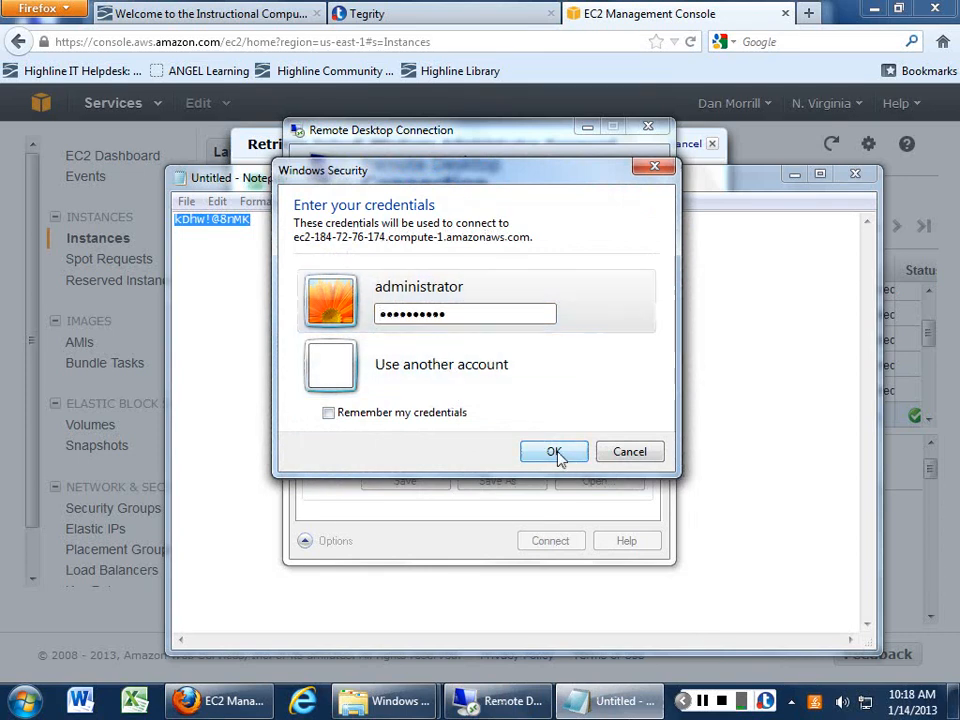
pyautogui.click(554, 452)
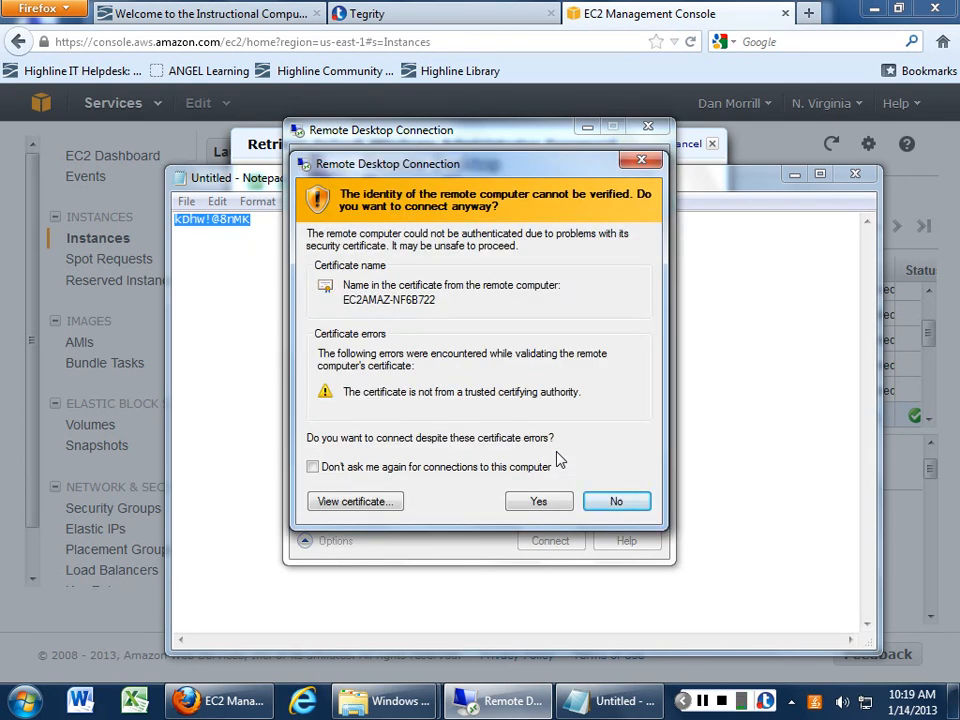
pyautogui.click(546, 510)
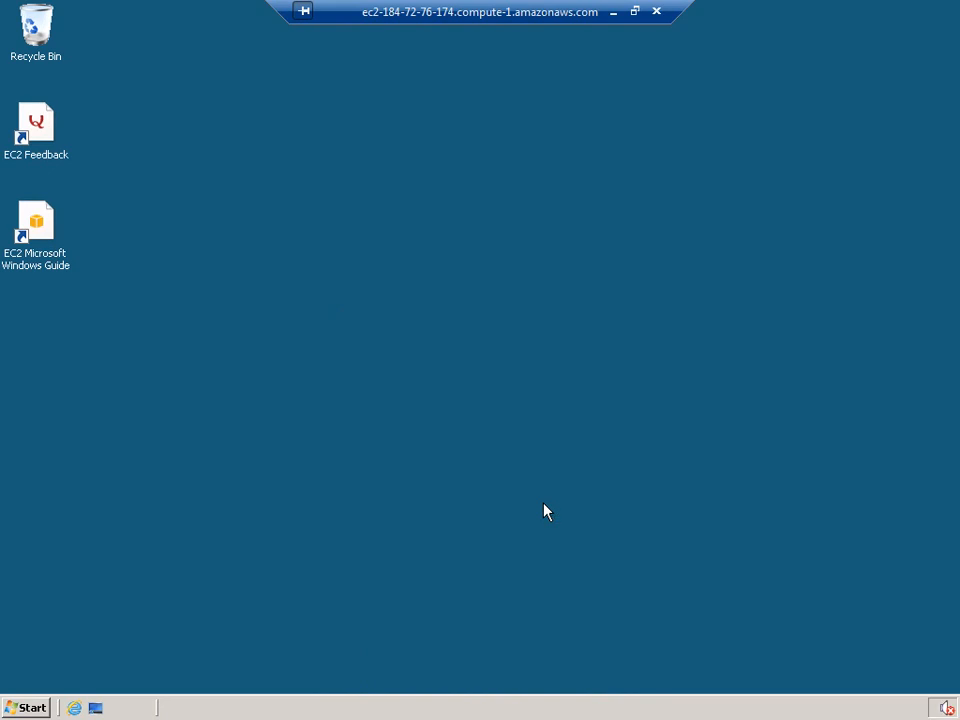
# - Minimize the remote session and Notepad, and close the decrypted password dialog in the EC2 console
pyautogui.click(614, 14)
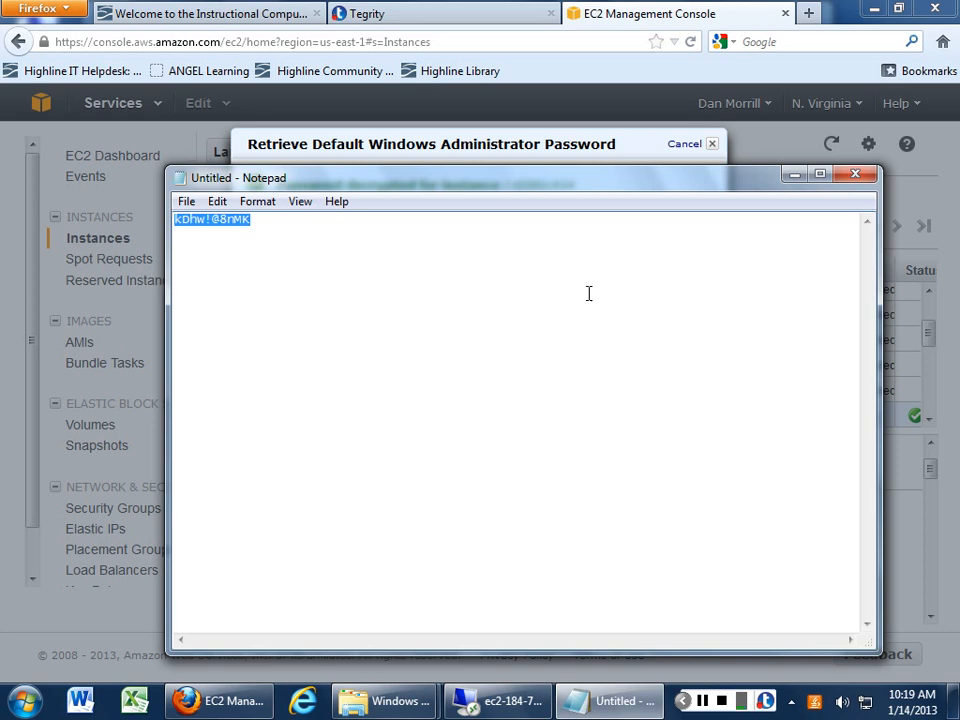
pyautogui.click(794, 175)
pyautogui.click(482, 565)
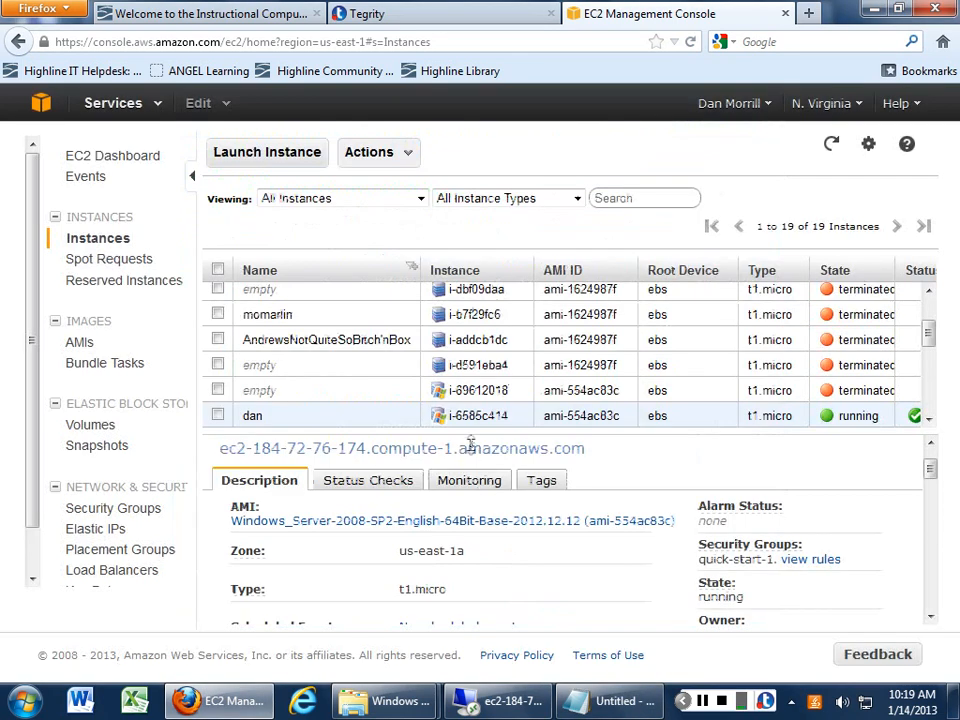
# - Retrieve the Windows password of running instance i-6585c414 again, decrypting it with the DansKeyPairCIS210.pem key file, and select the decrypted password
pyautogui.rightClick(316, 418)
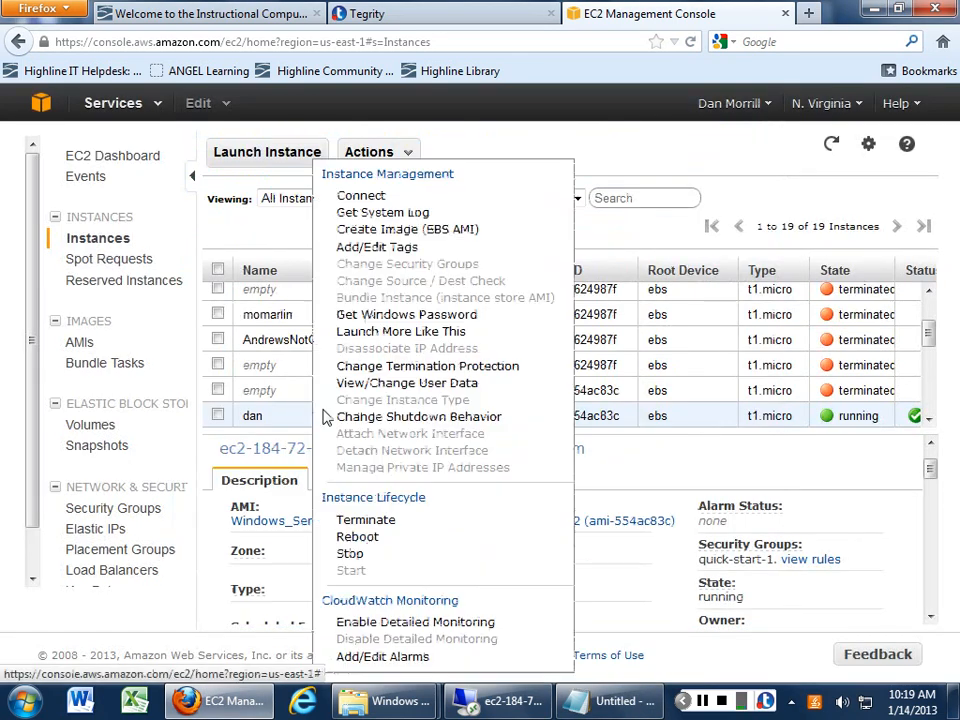
pyautogui.click(414, 316)
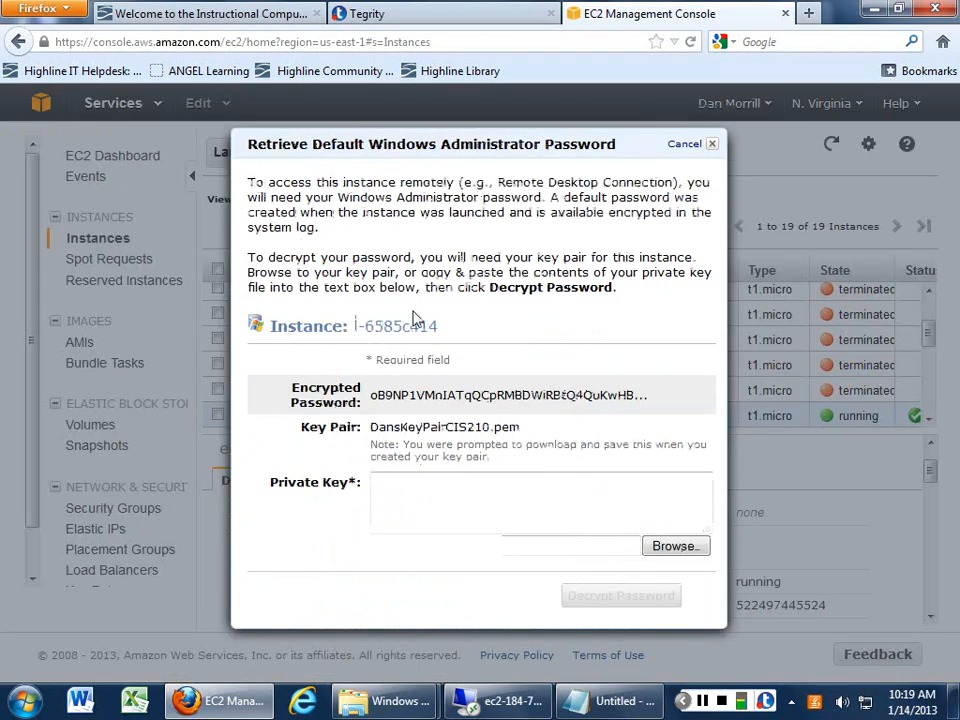
pyautogui.click(673, 546)
pyautogui.click(252, 208)
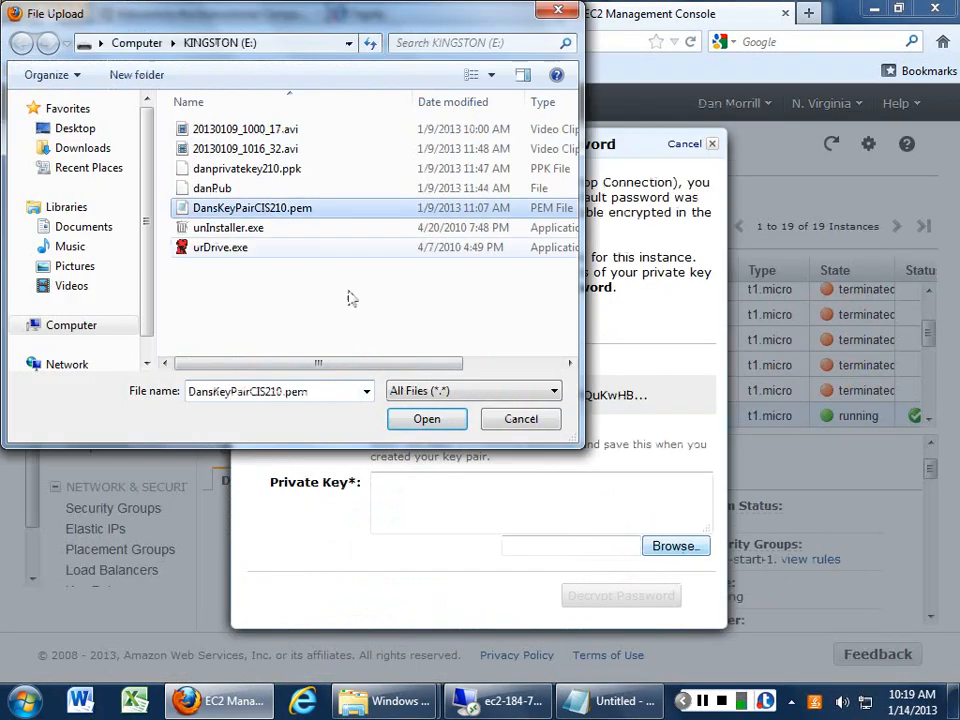
pyautogui.click(427, 419)
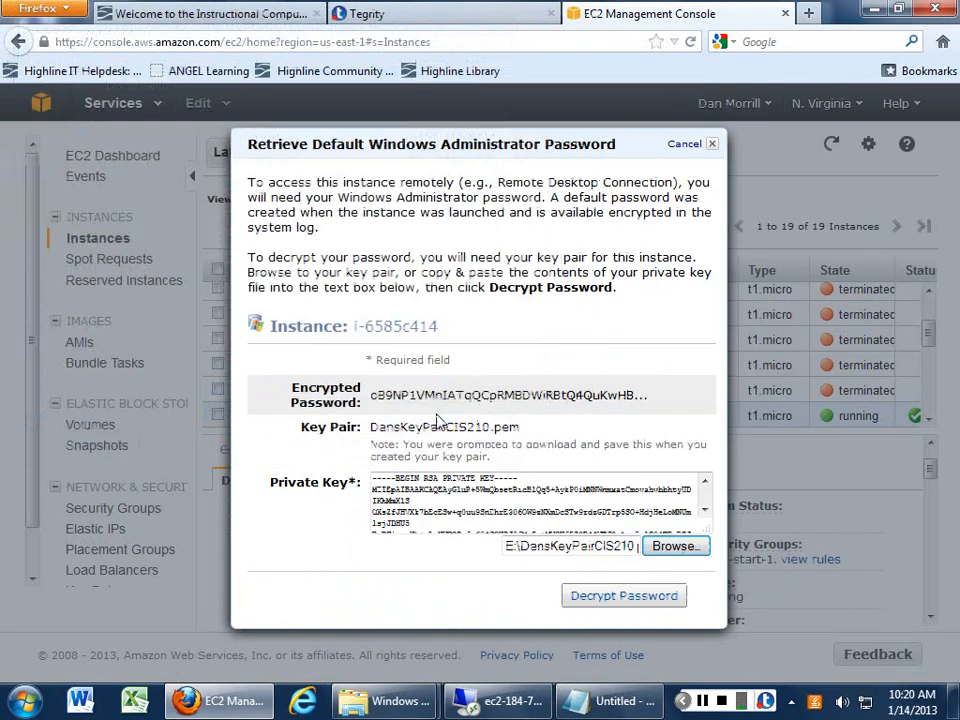
pyautogui.click(609, 596)
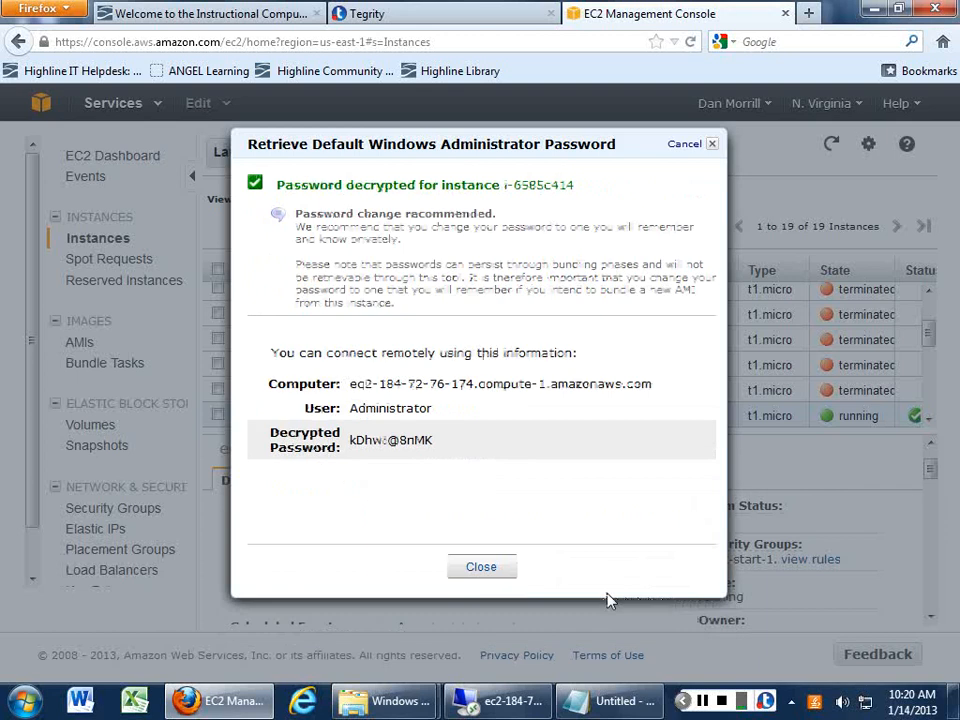
pyautogui.moveTo(433, 441); pyautogui.dragTo(346, 295)
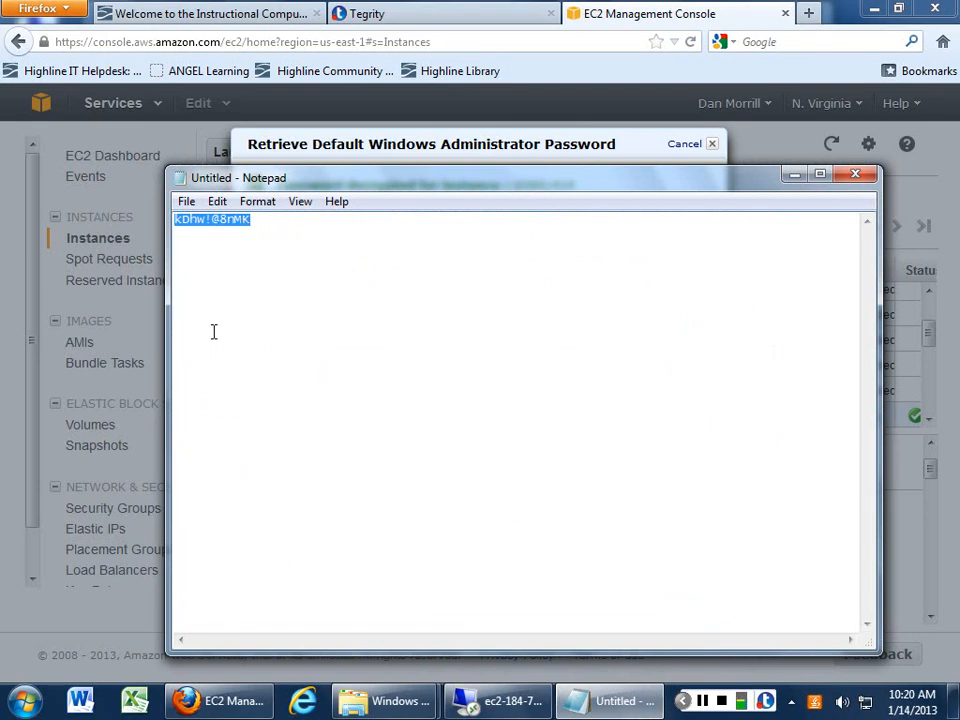
# - Open a new Remote Desktop Connection and copy the computer address ec2-184-72-76-174.compute-1.amazonaws.com into it from the password dialog
pyautogui.click(30, 692)
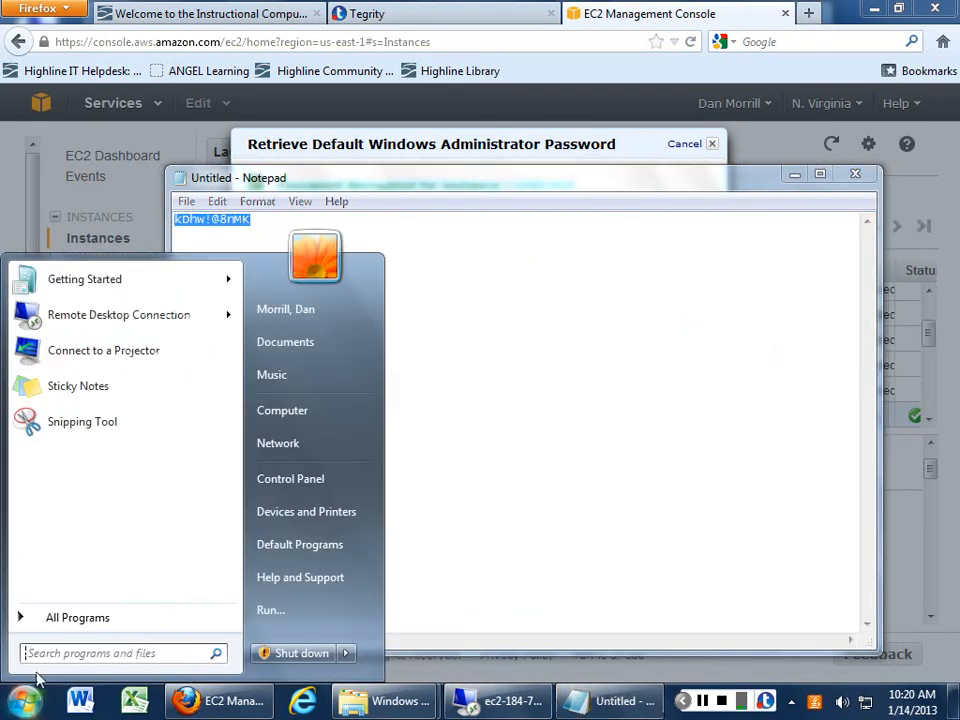
pyautogui.click(120, 315)
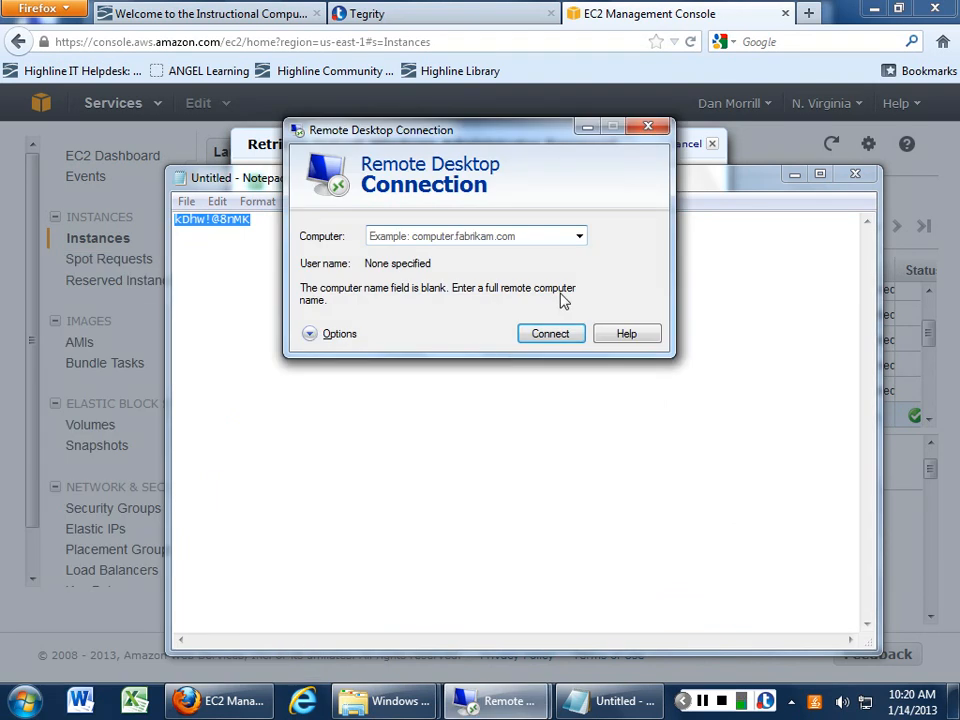
pyautogui.click(219, 701)
pyautogui.moveTo(653, 385); pyautogui.dragTo(352, 387)
pyautogui.hotkey('ctrl', 'c')
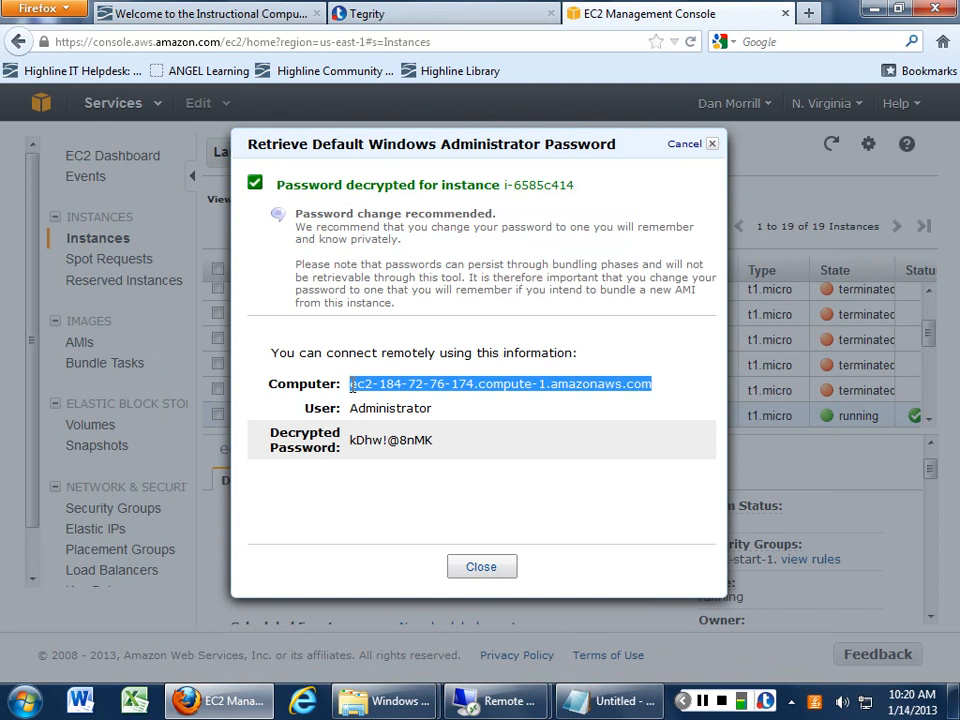
pyautogui.click(505, 701)
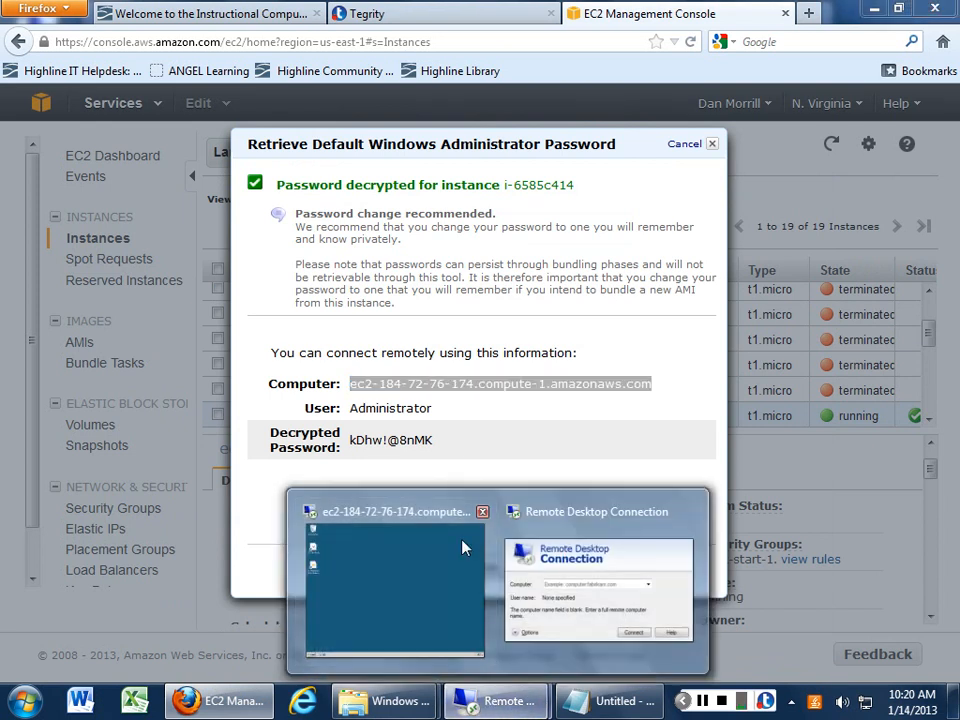
pyautogui.click(574, 546)
pyautogui.click(417, 236)
pyautogui.hotkey('ctrl', 'v')
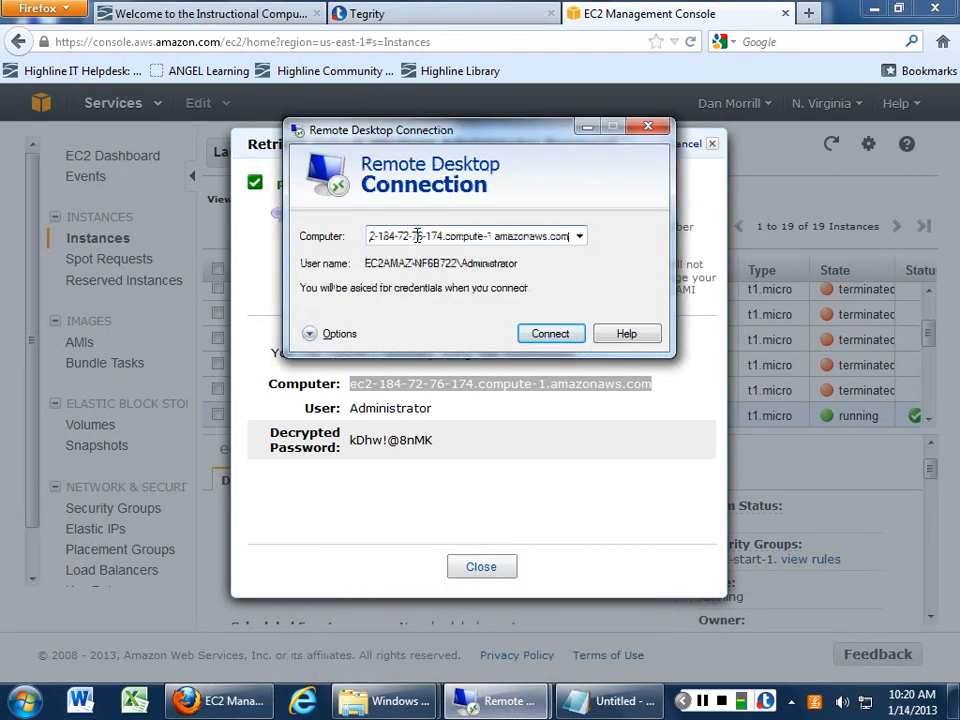
# - Show the connection options and remove the computer prefix from the user name, leaving only Administrator
pyautogui.click(392, 335)
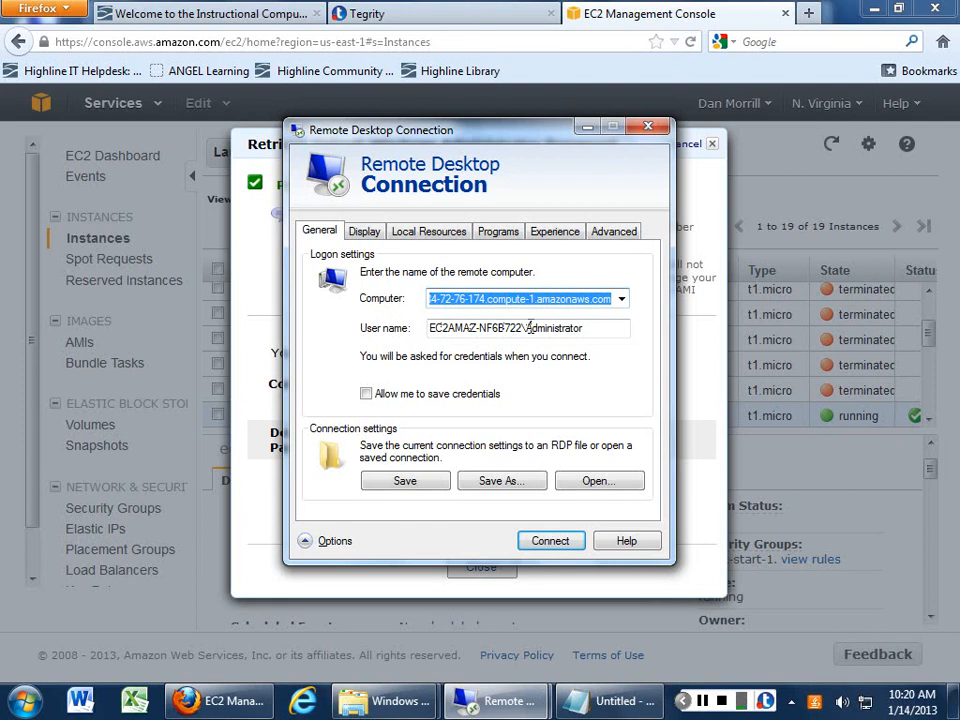
pyautogui.moveTo(530, 328); pyautogui.dragTo(400, 328)
pyautogui.press('BackSpace')
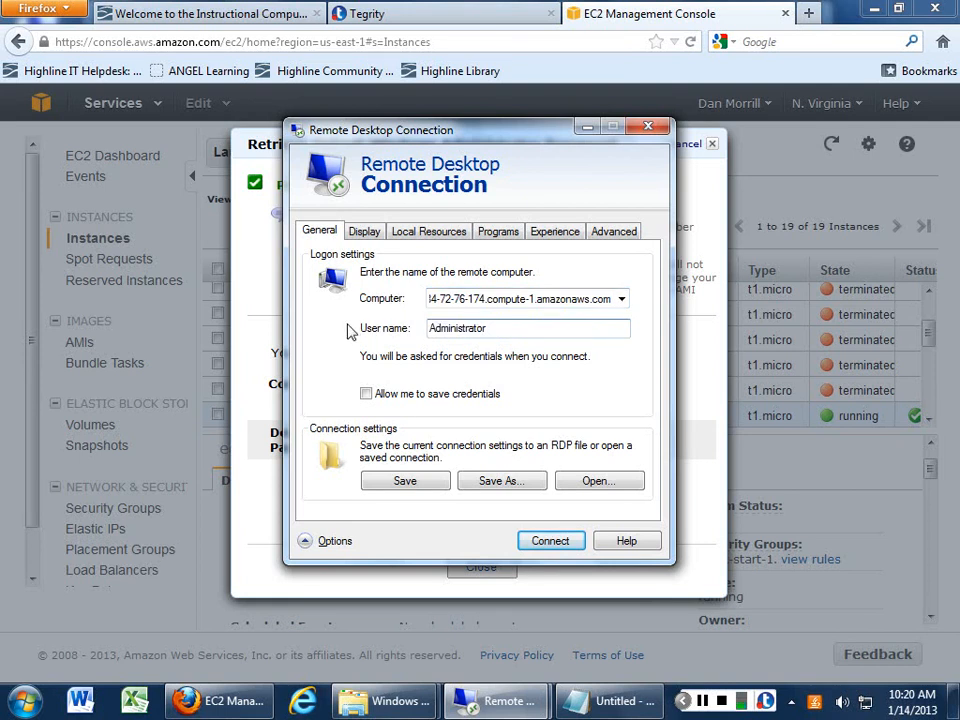
# - Connect to the instance using the administrator password copied from Notepad and accept the unverified certificate
pyautogui.click(550, 543)
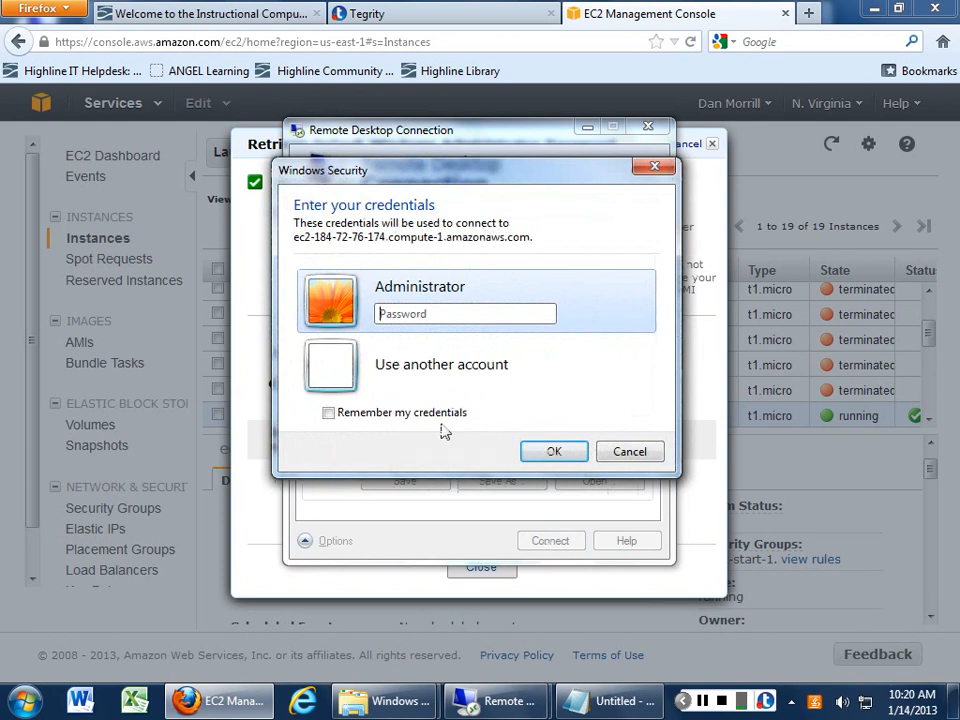
pyautogui.click(605, 700)
pyautogui.rightClick(204, 232)
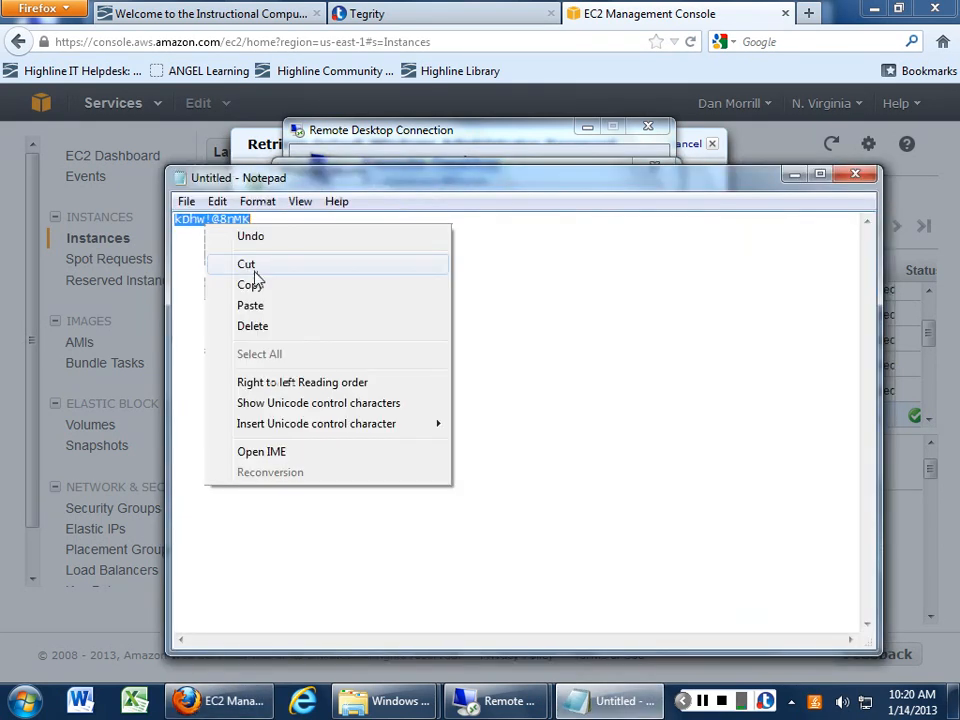
pyautogui.click(250, 283)
pyautogui.click(424, 160)
pyautogui.hotkey('ctrl', 'v')
pyautogui.click(553, 452)
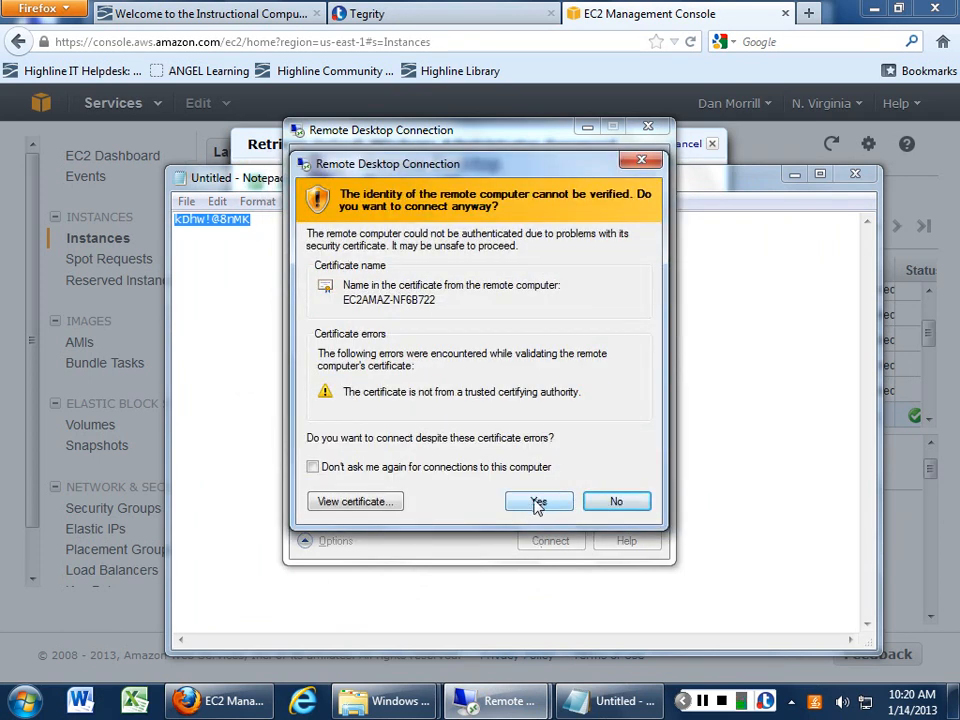
pyautogui.click(537, 503)
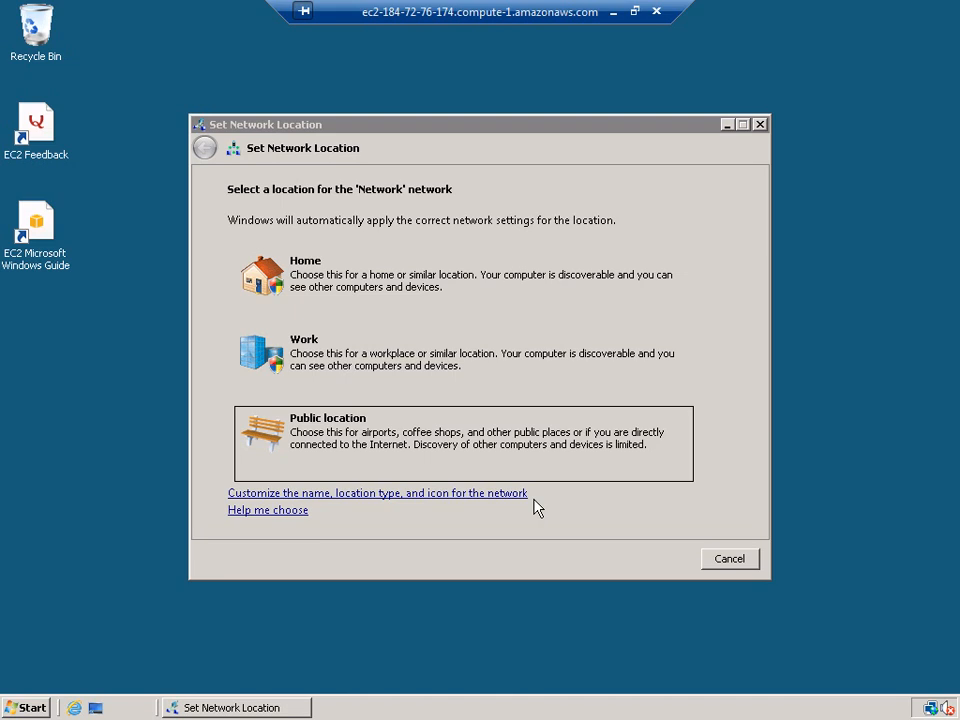
# - Close the Set Network Location window without choosing a location and log off the remote Windows server
pyautogui.click(759, 125)
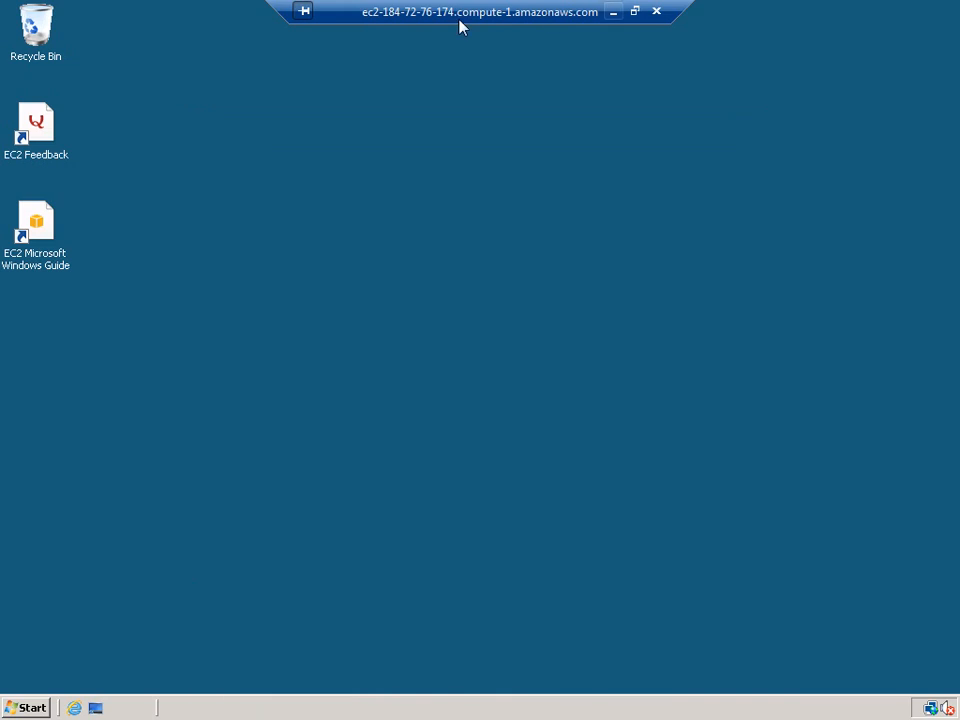
pyautogui.click(24, 707)
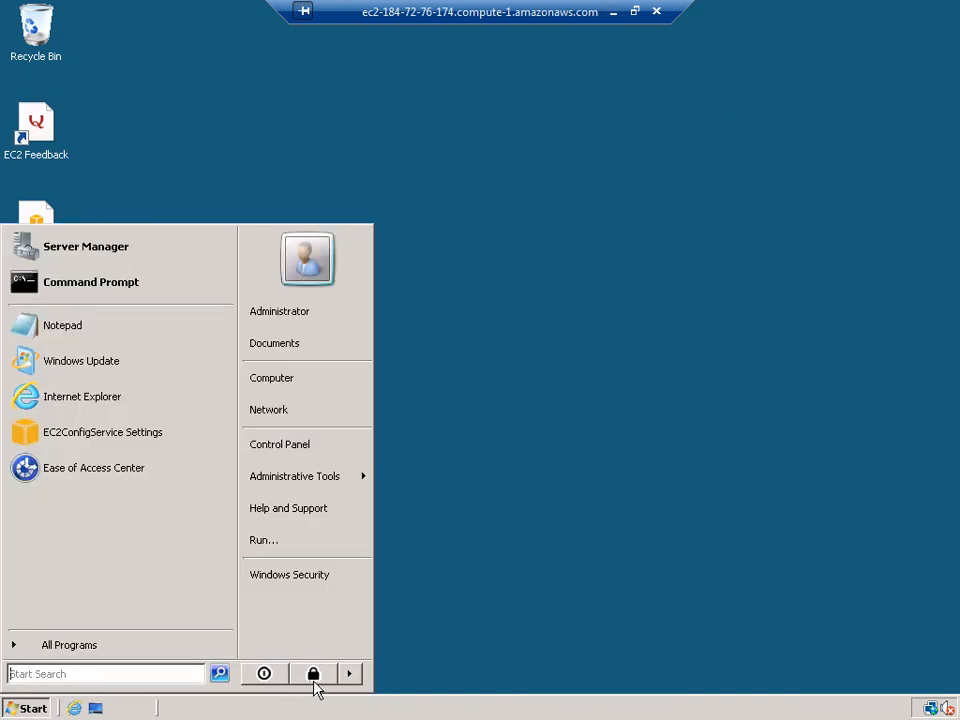
pyautogui.click(349, 677)
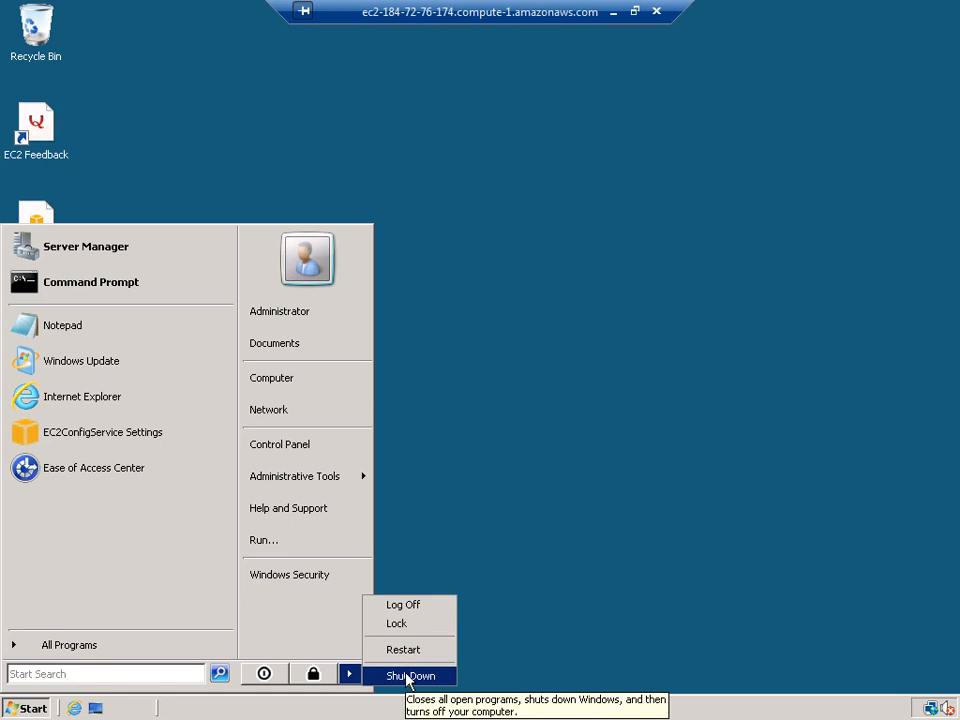
pyautogui.click(425, 607)
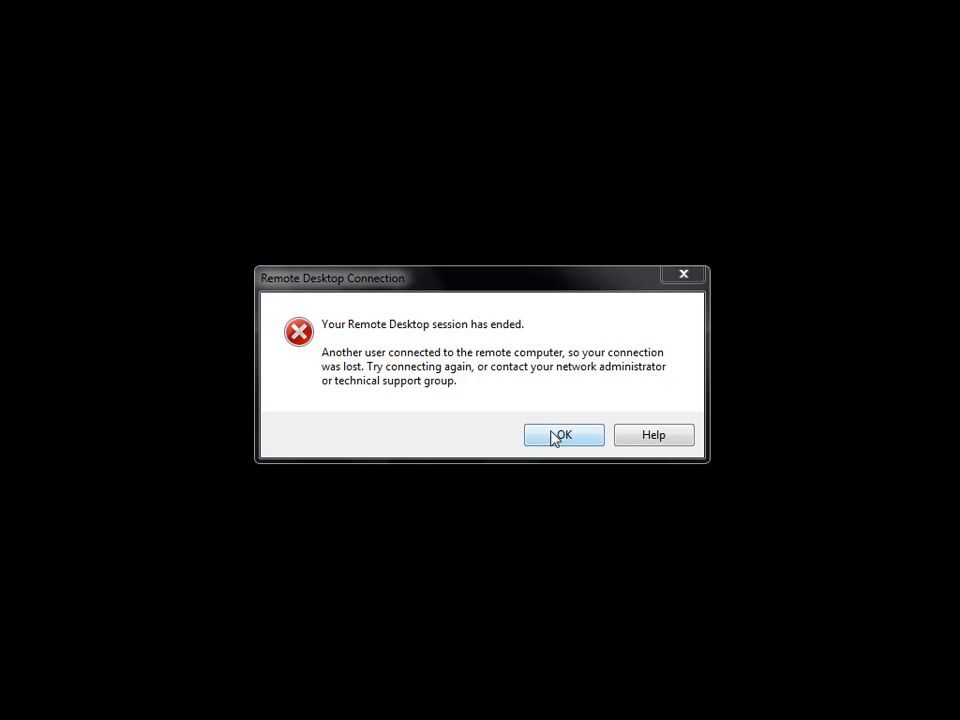
# - Close the leftover Remote Desktop windows and return to the EC2 instance list, minimizing Notepad and closing the decrypted password dialog
pyautogui.click(563, 438)
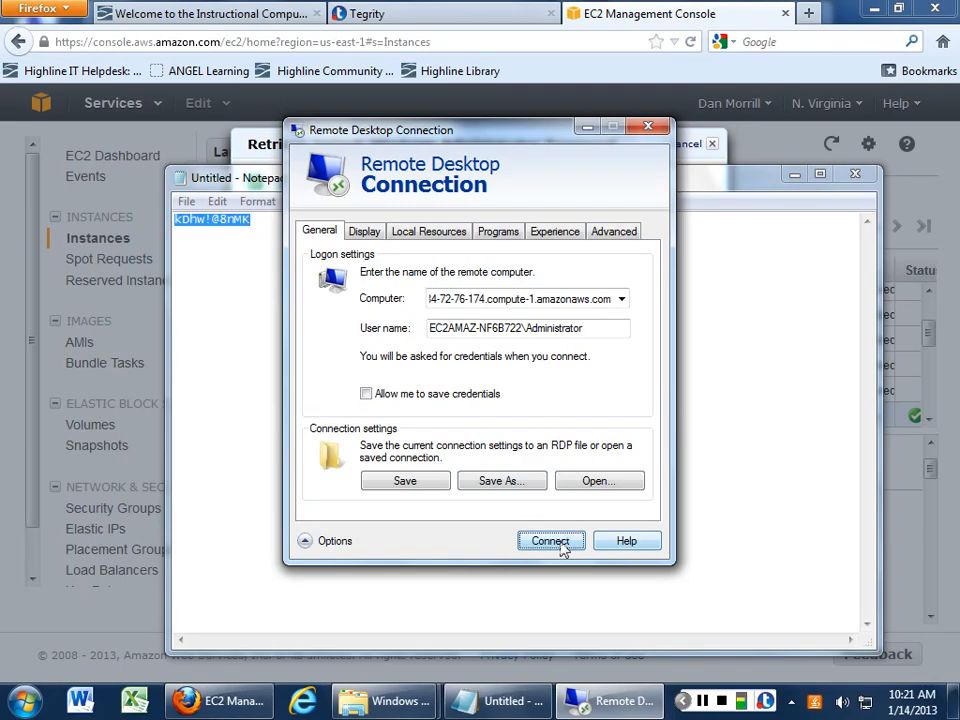
pyautogui.click(651, 127)
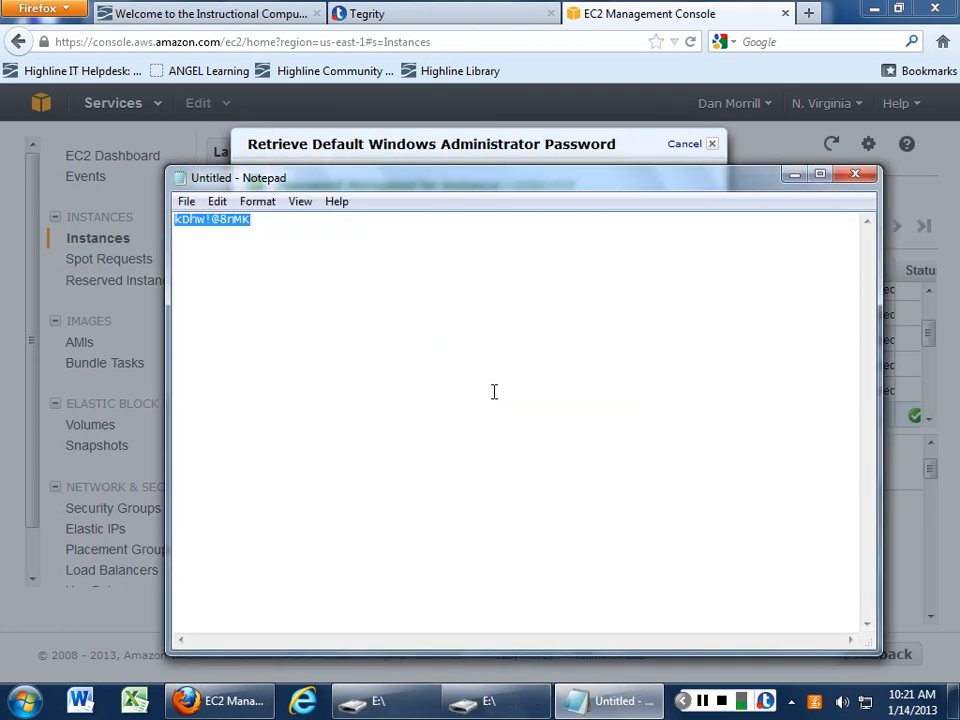
pyautogui.click(794, 175)
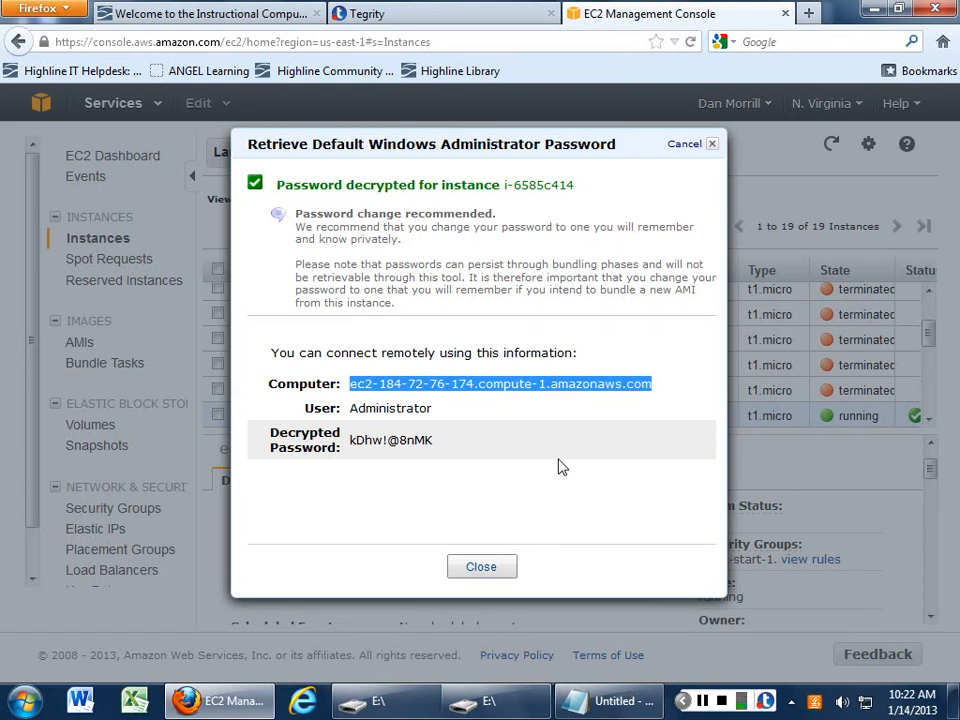
pyautogui.click(482, 567)
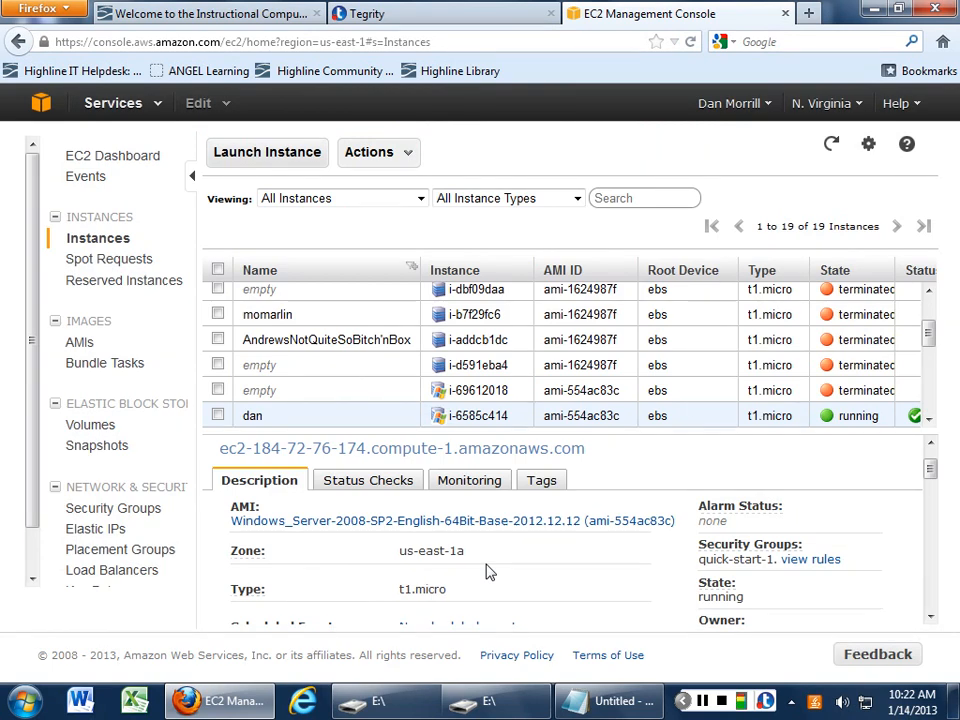